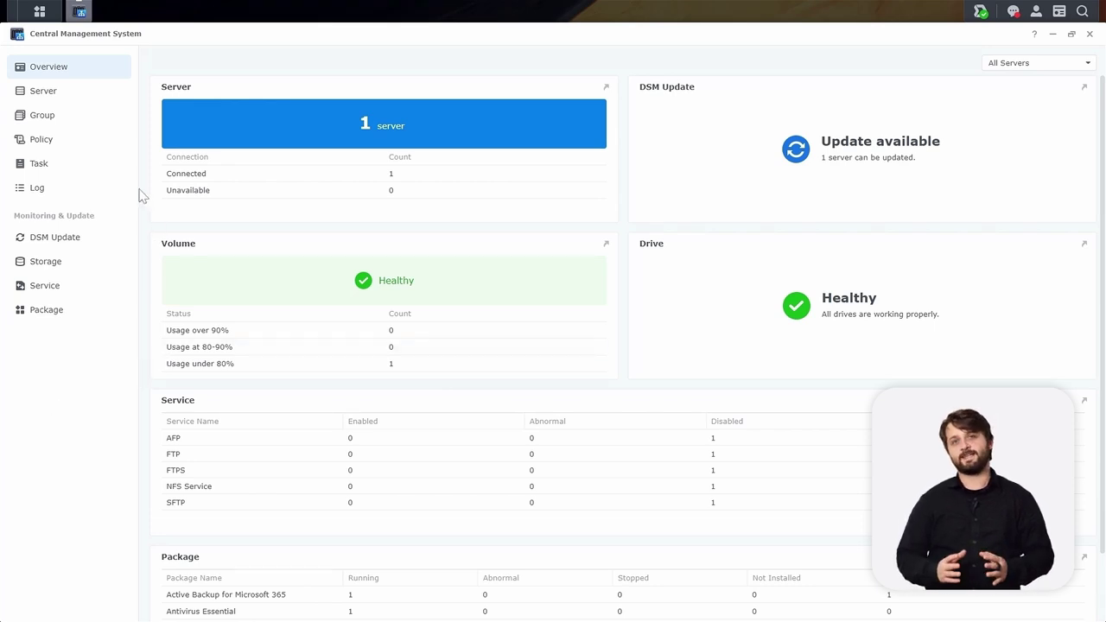
- Look over the Overview dashboard, then open the Server list where Desert2021 is connected
scroll(166, 425, down, 1)
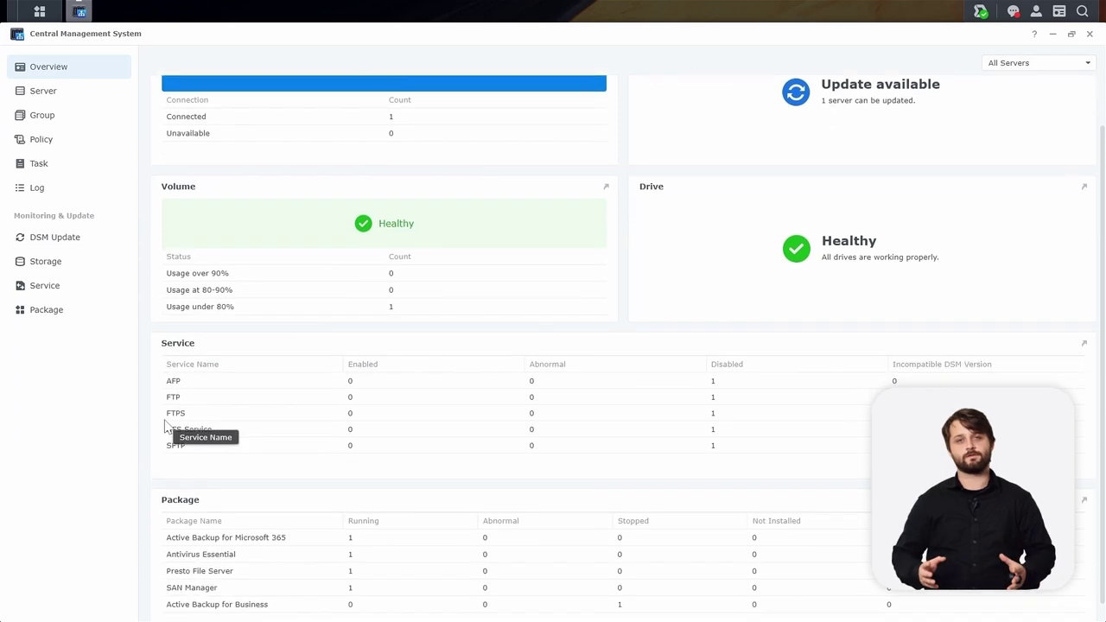
scroll(166, 425, up, 1)
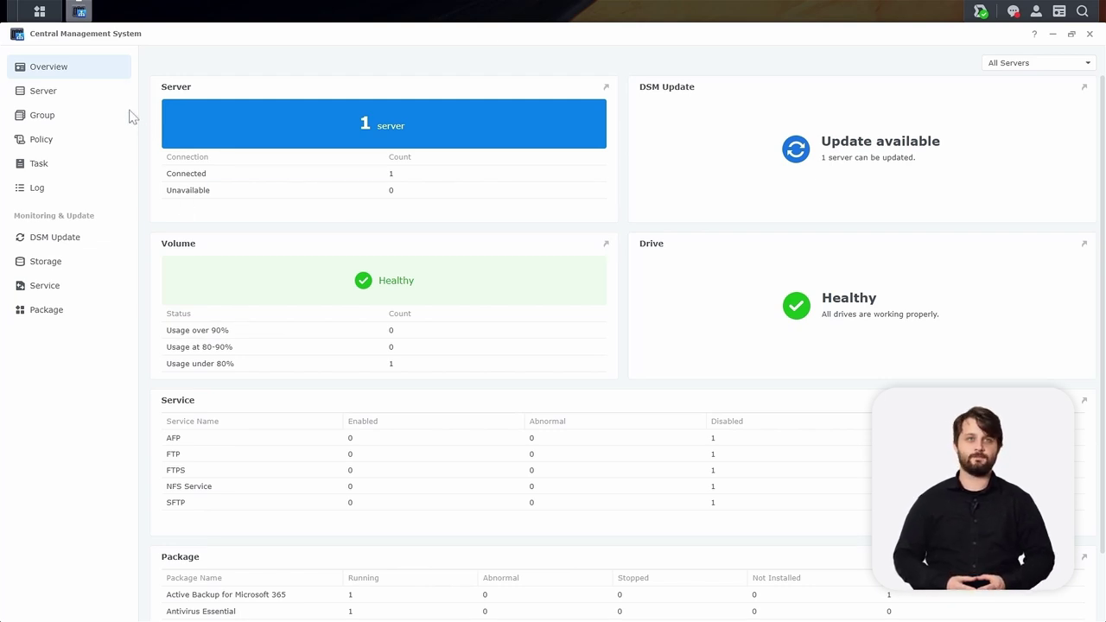
click(100, 94)
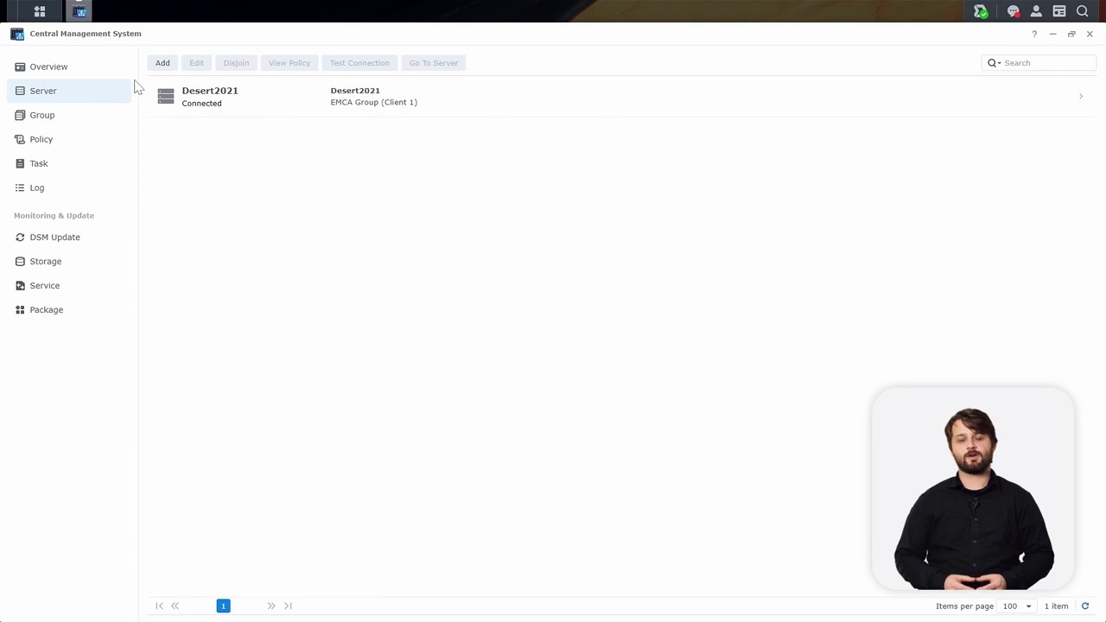
- Add an existing server by QuickConnect ID with its login credentials and description 'ACME Corp. M365 Backup'
click(159, 67)
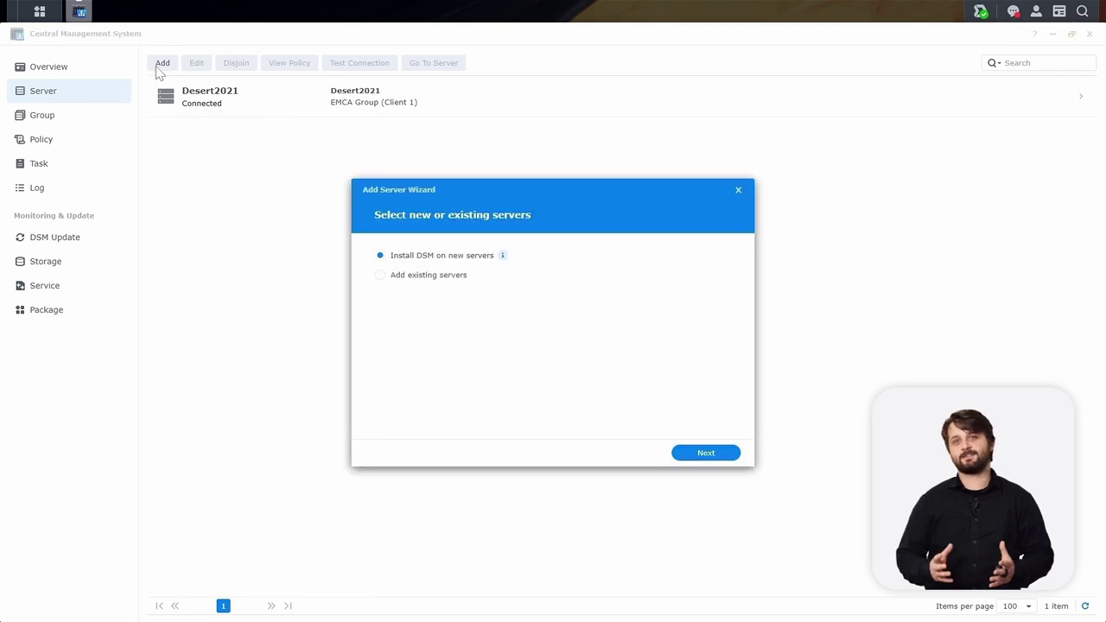
click(409, 281)
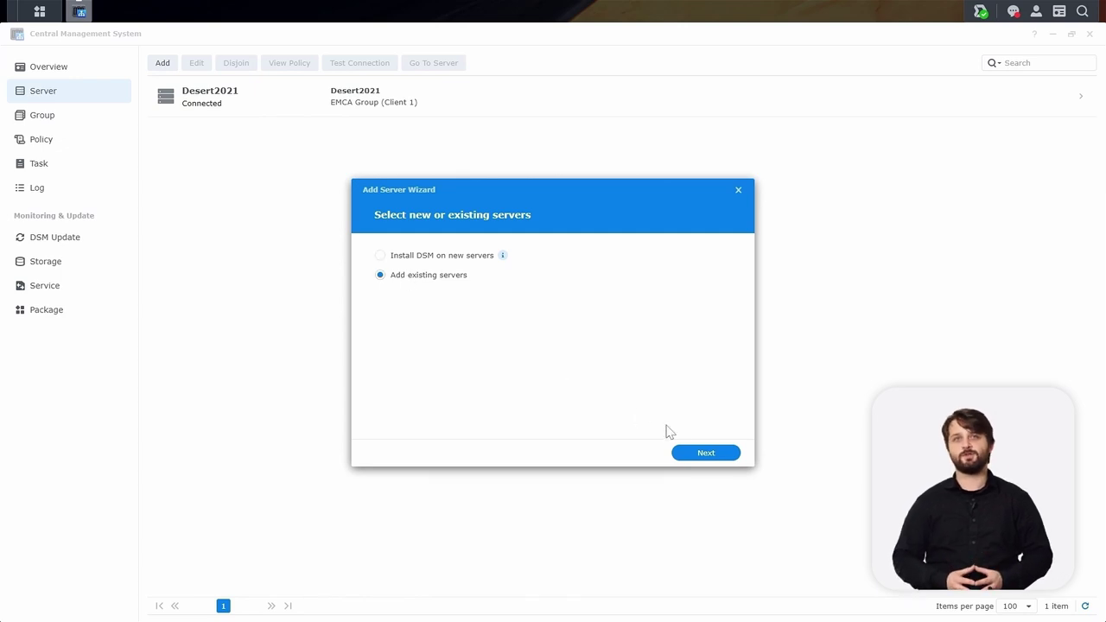
click(700, 458)
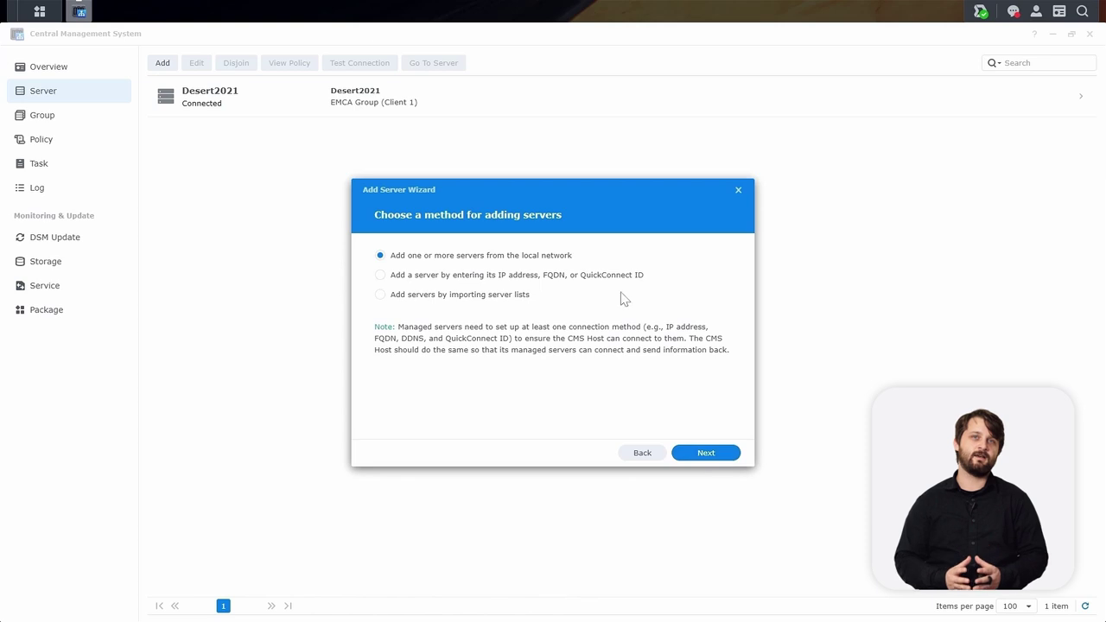
click(580, 279)
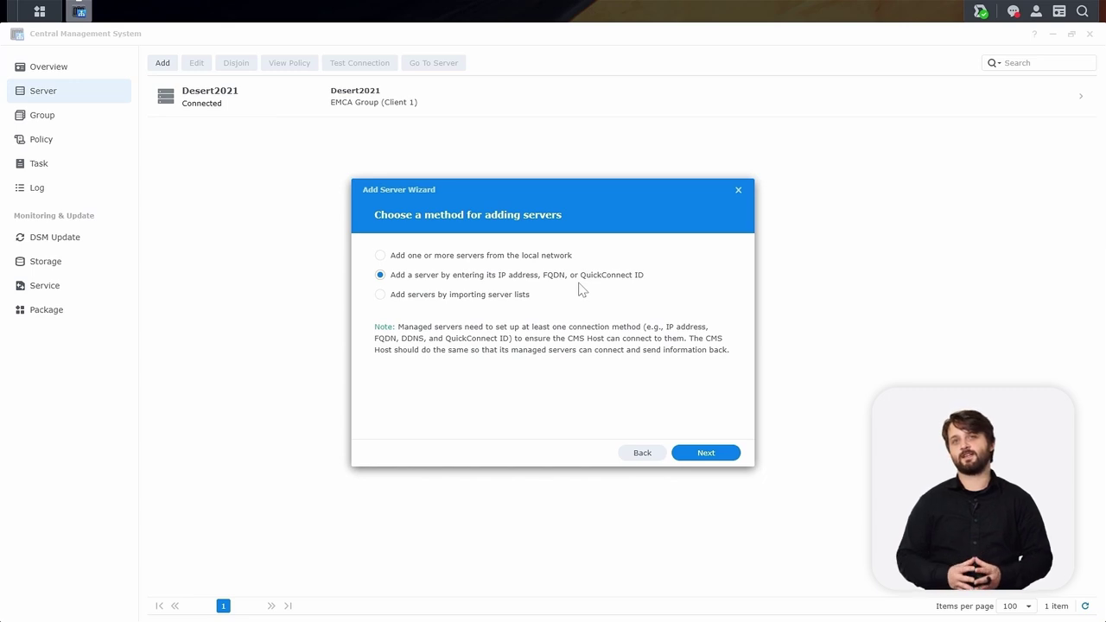
click(703, 455)
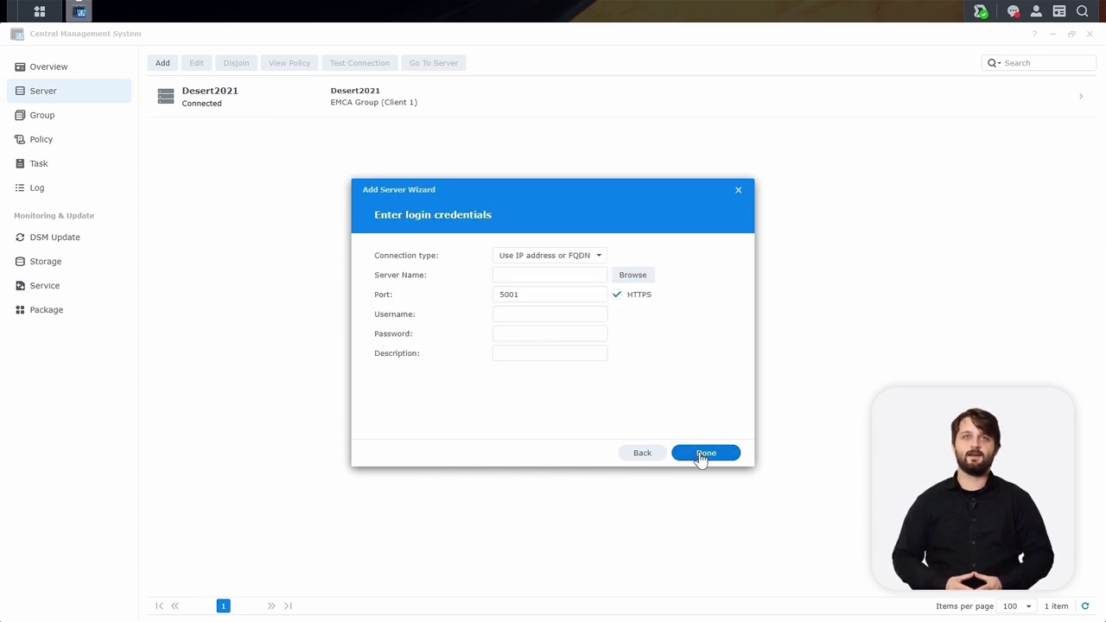
click(573, 255)
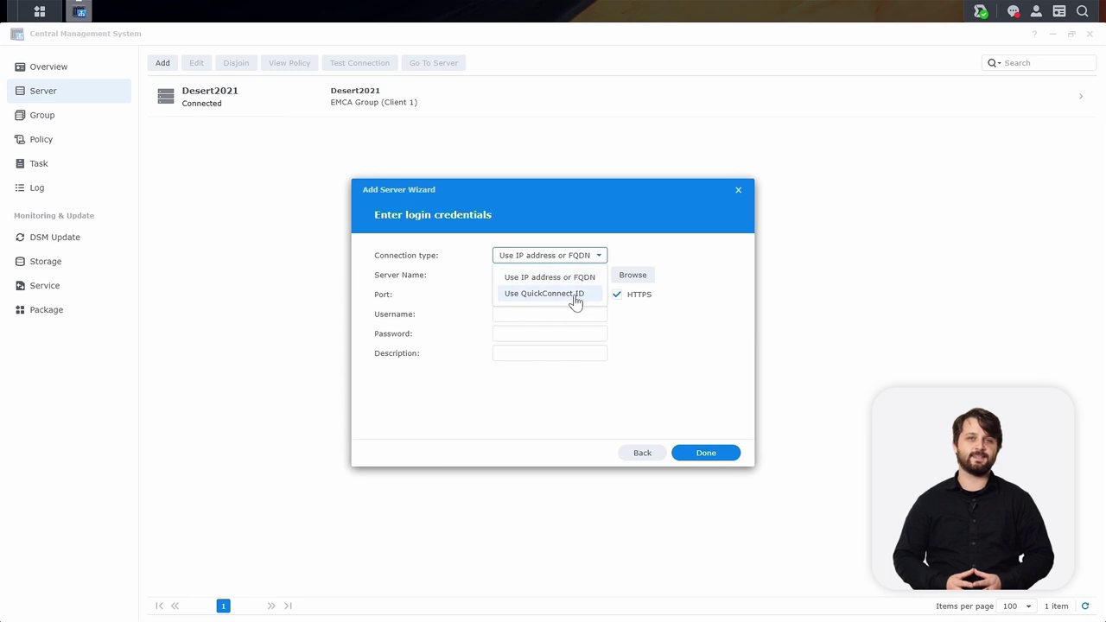
click(581, 294)
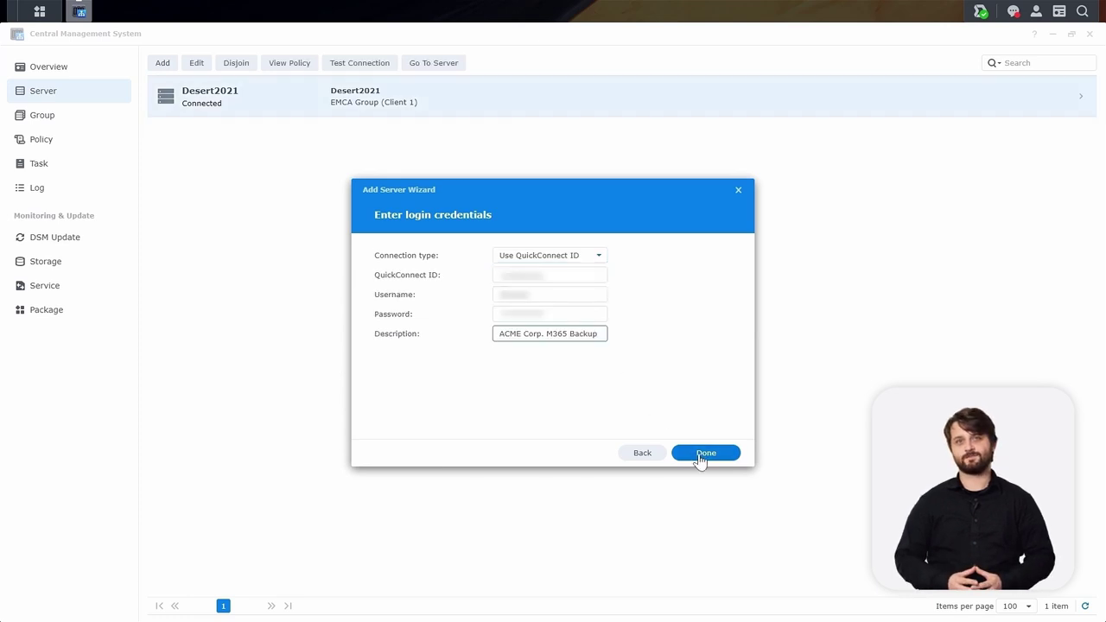
click(702, 456)
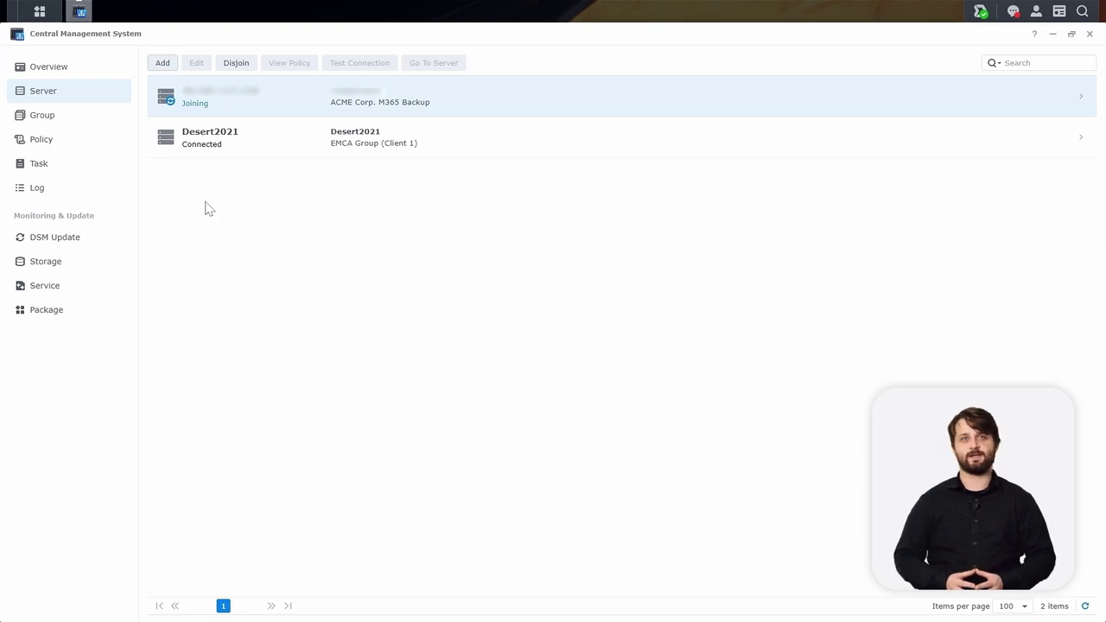
- Start a new group 'ACME Corp. (Client 2)' with a description and ACME Corp. M365 Backup as member
click(103, 132)
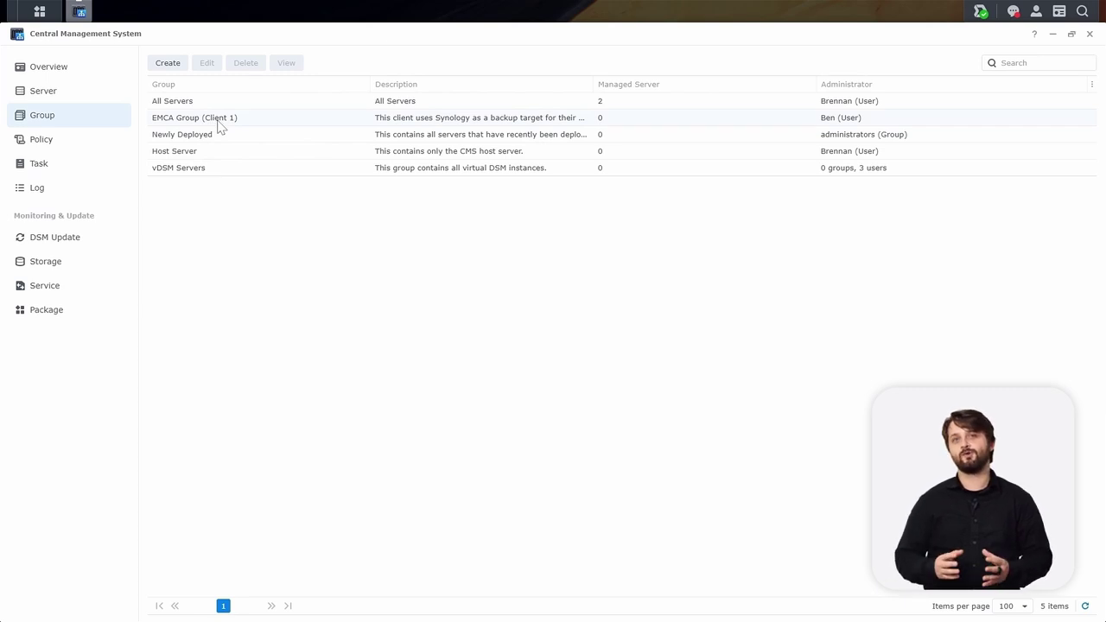
click(205, 170)
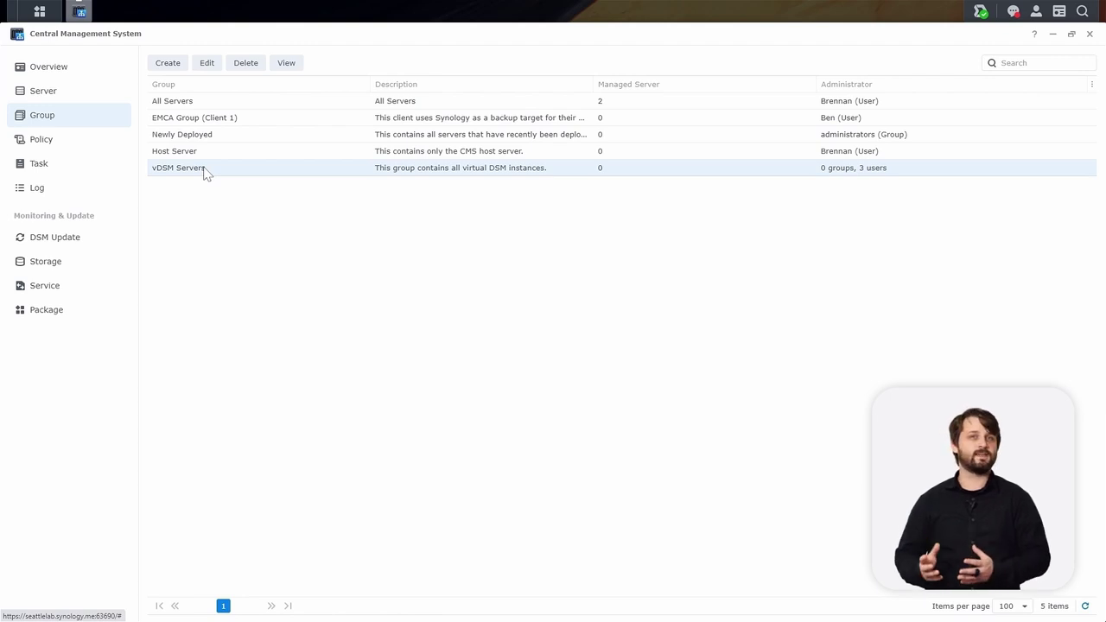
click(181, 70)
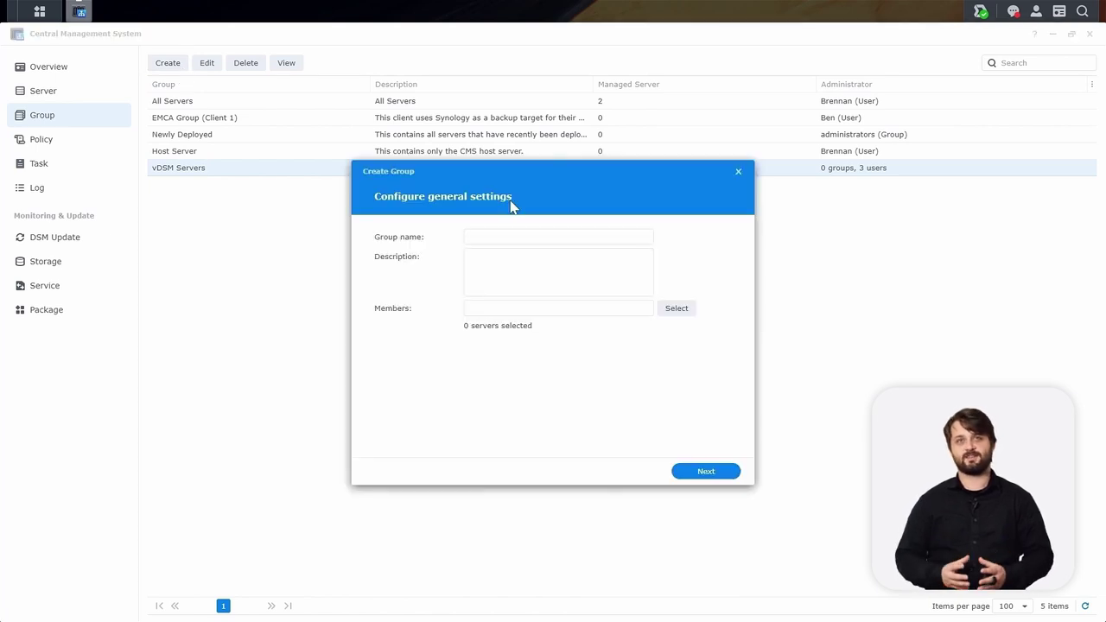
click(533, 236)
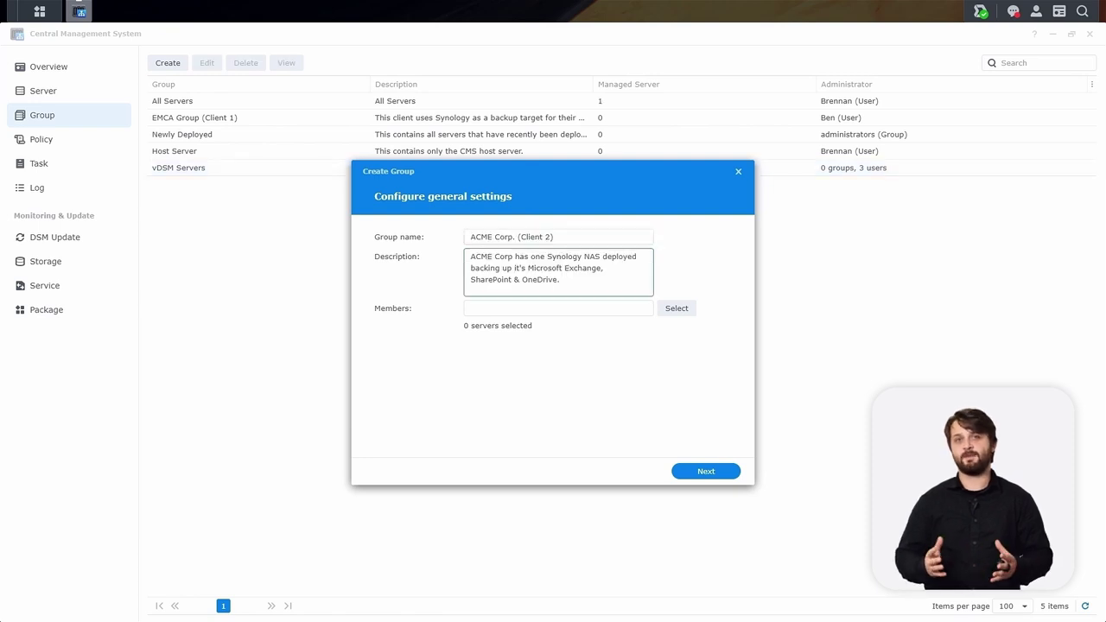
click(674, 314)
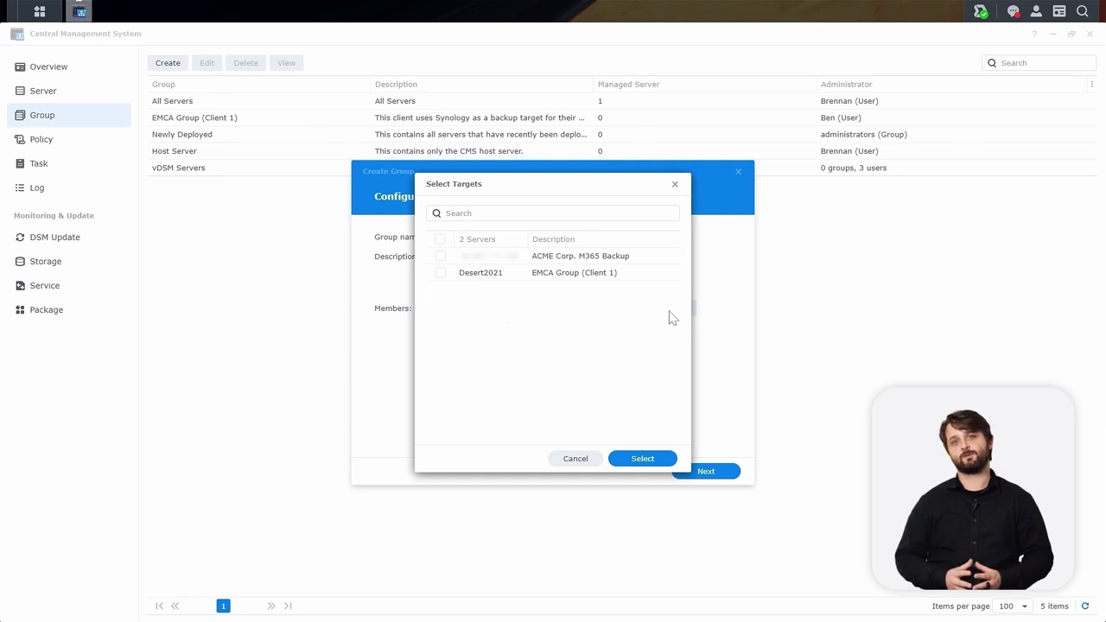
click(441, 256)
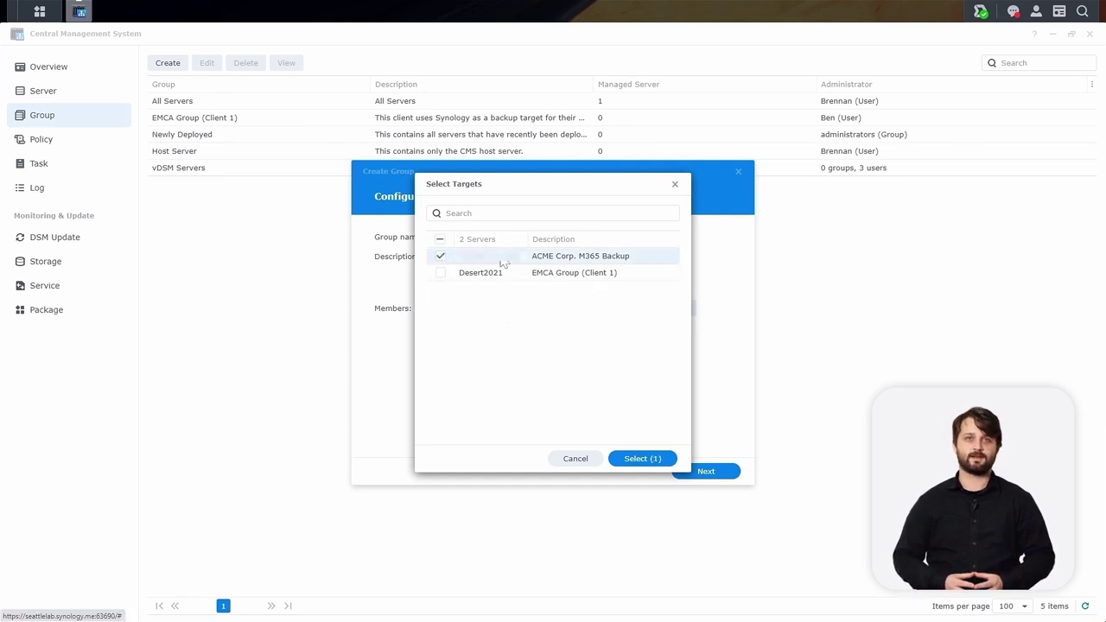
click(635, 461)
- Skip the group policies, add the found user as group administrator, and finish the group
click(692, 476)
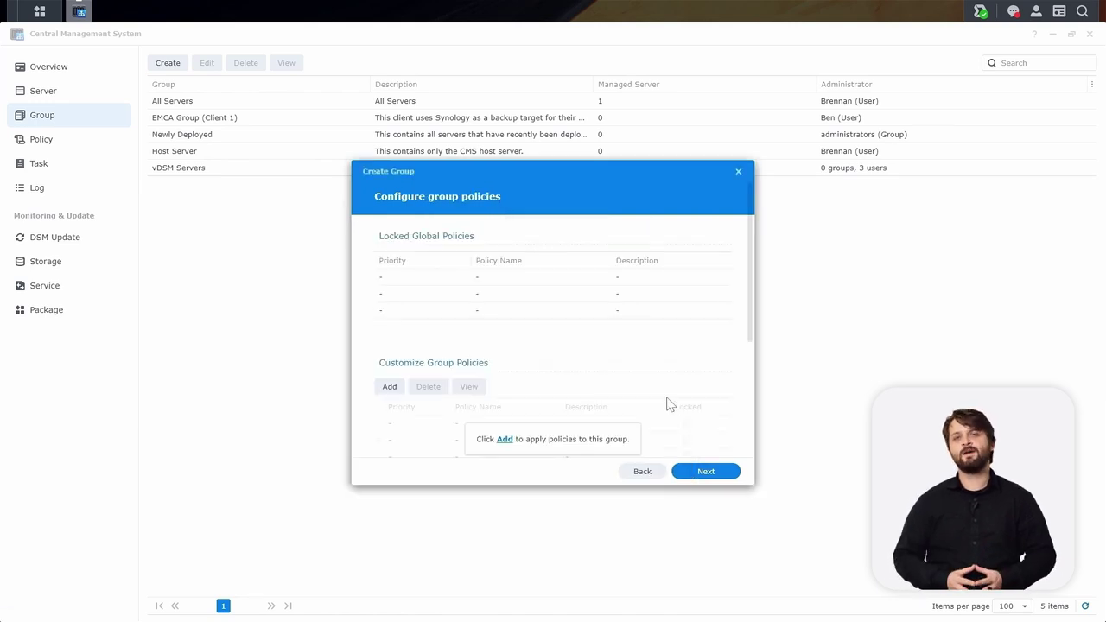
scroll(669, 404, down, 4)
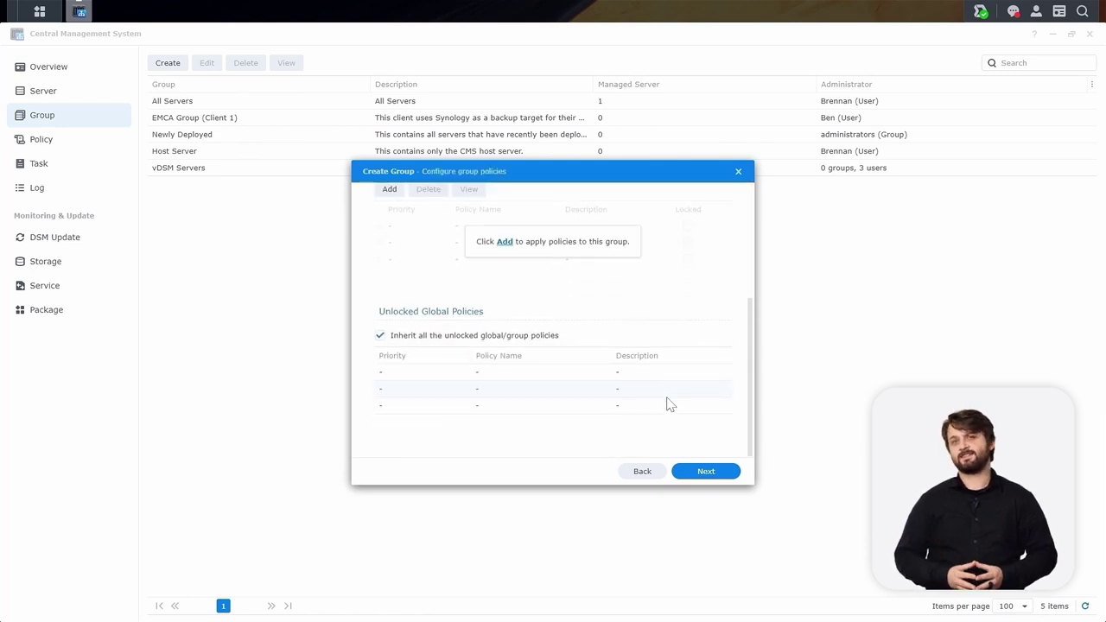
click(708, 471)
click(550, 240)
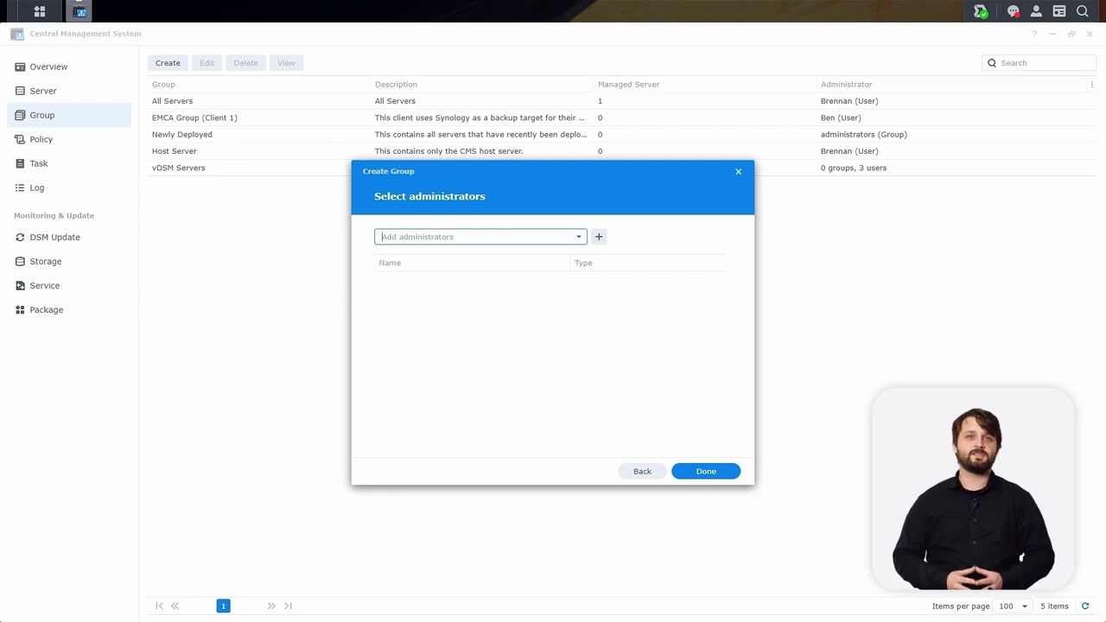
text(Ben)
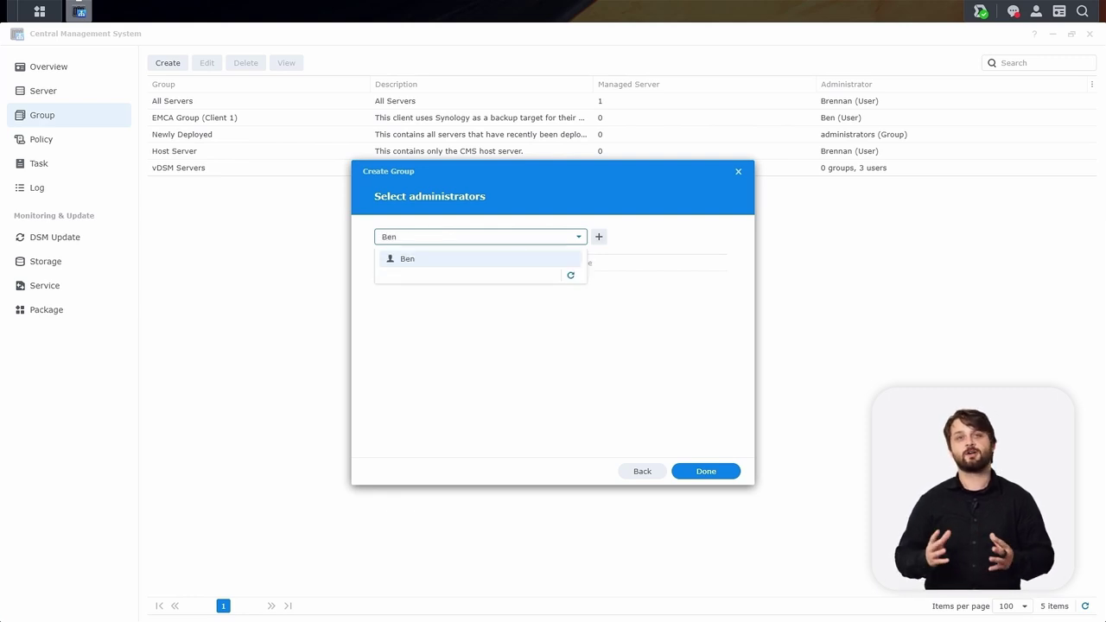
click(481, 268)
click(599, 237)
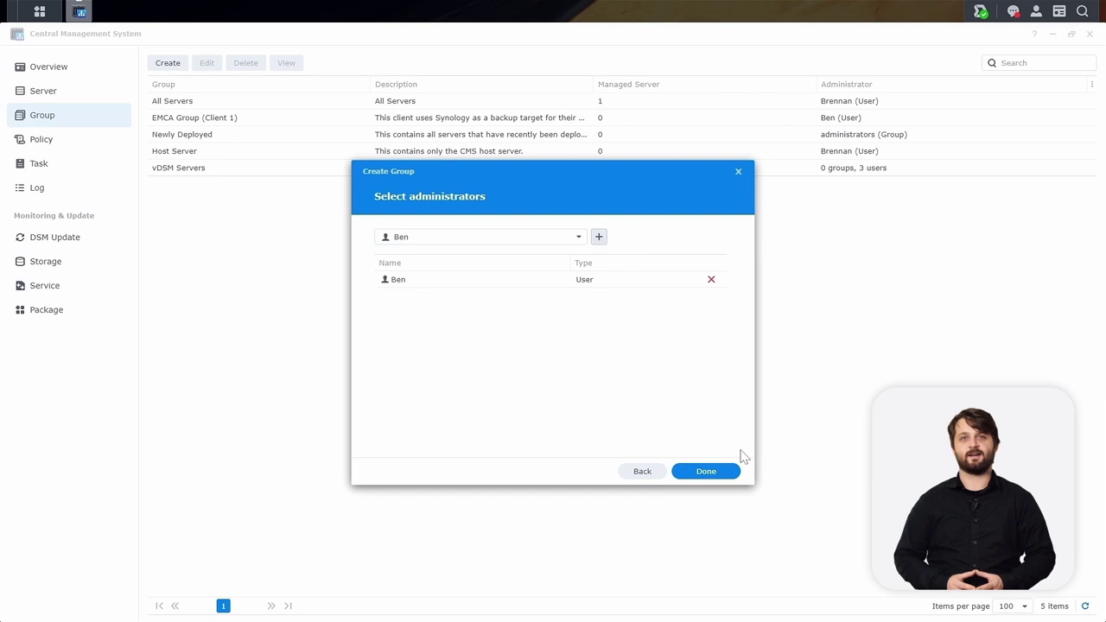
click(733, 471)
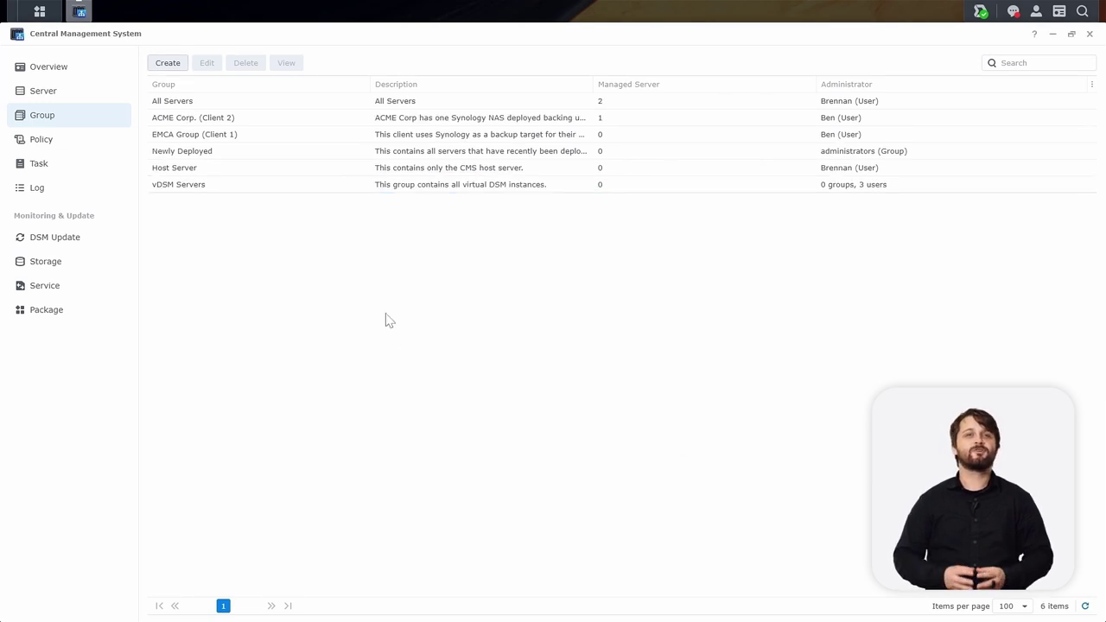
click(254, 124)
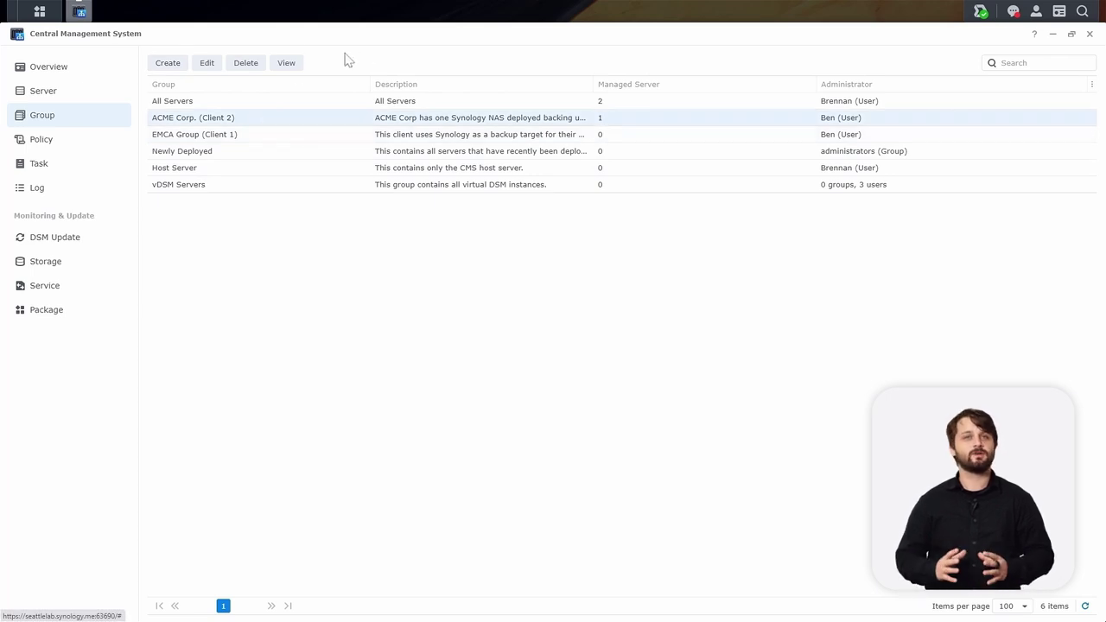
click(288, 65)
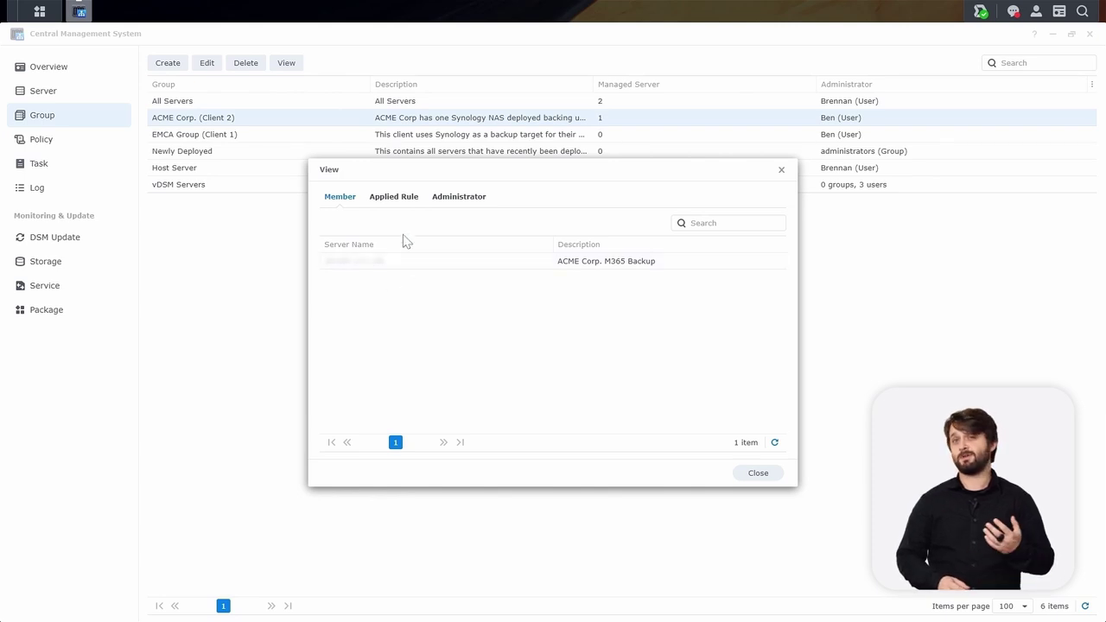
click(394, 202)
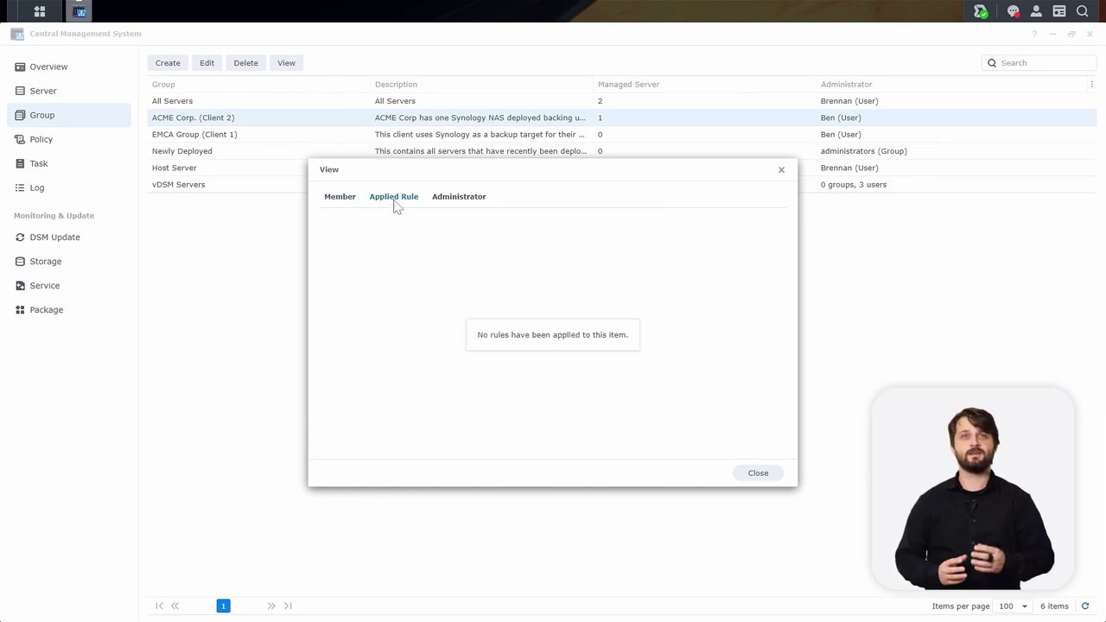
click(454, 200)
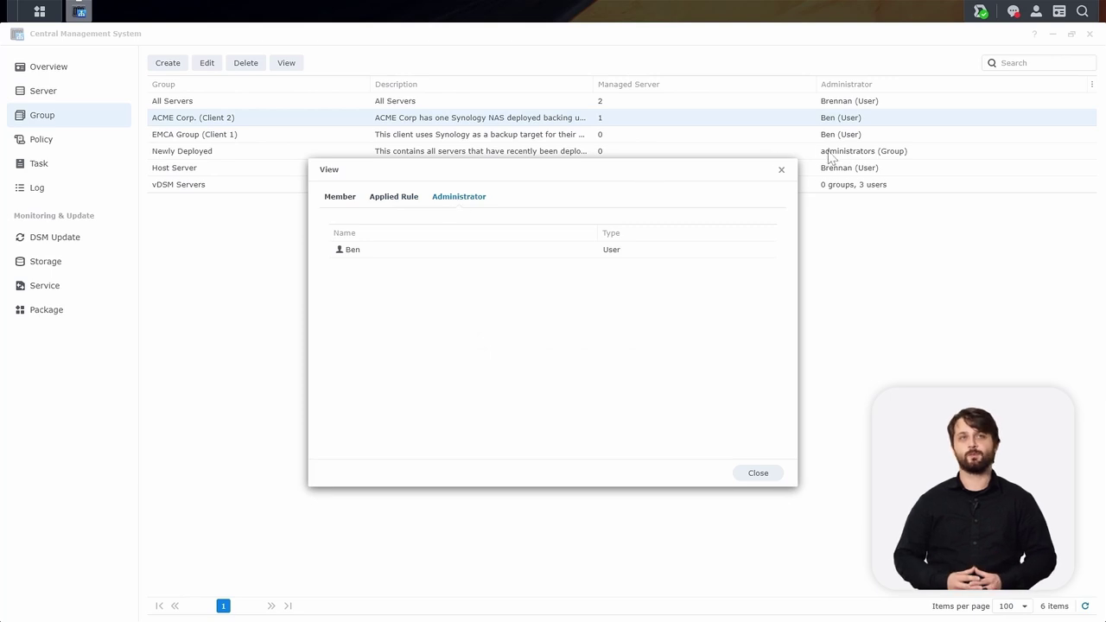
click(783, 171)
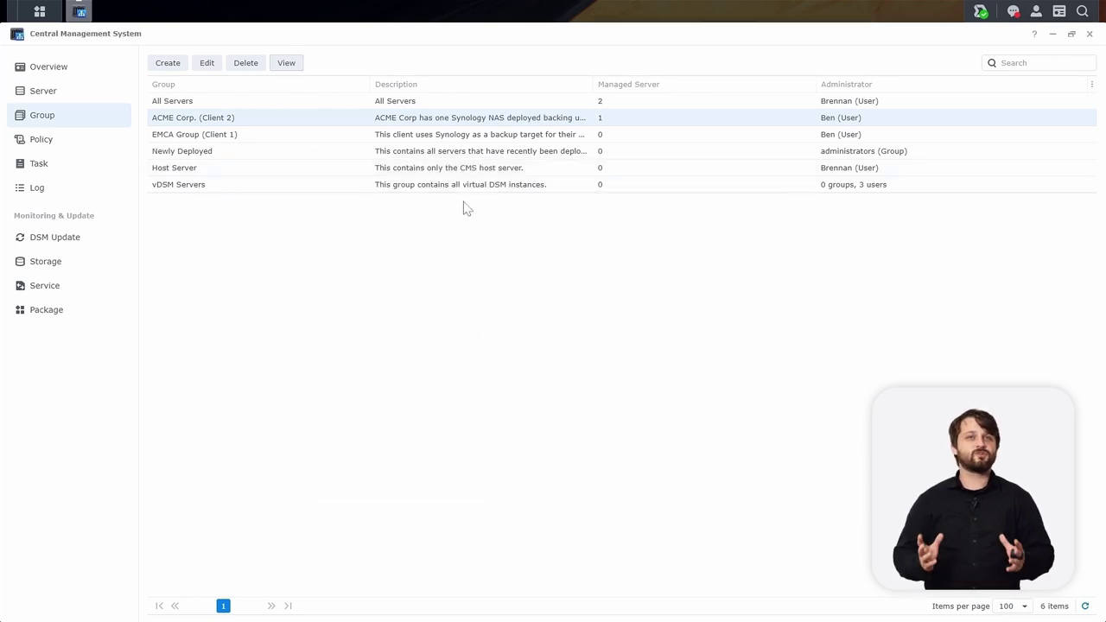
click(75, 143)
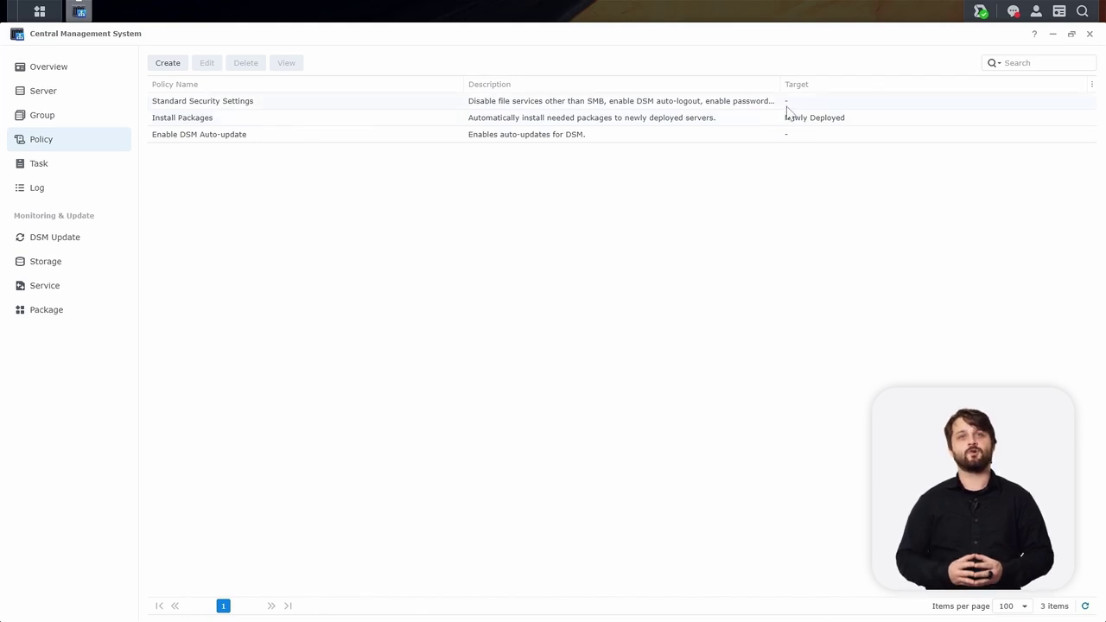
- Start a new policy named 'Dependent Notifications To Host' with a description about sending notifications to the host
click(171, 66)
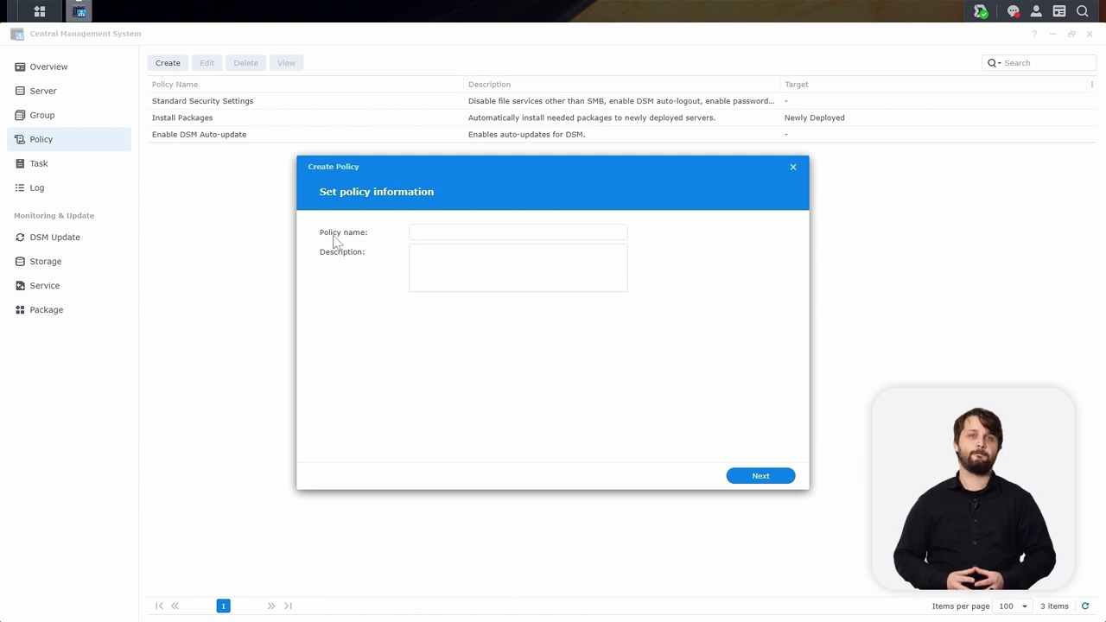
text(Dependent Notifications To Host)
key(Tab)
text(Automatically enables system notifications from each dependent server to be sent directly to the CMS host.)
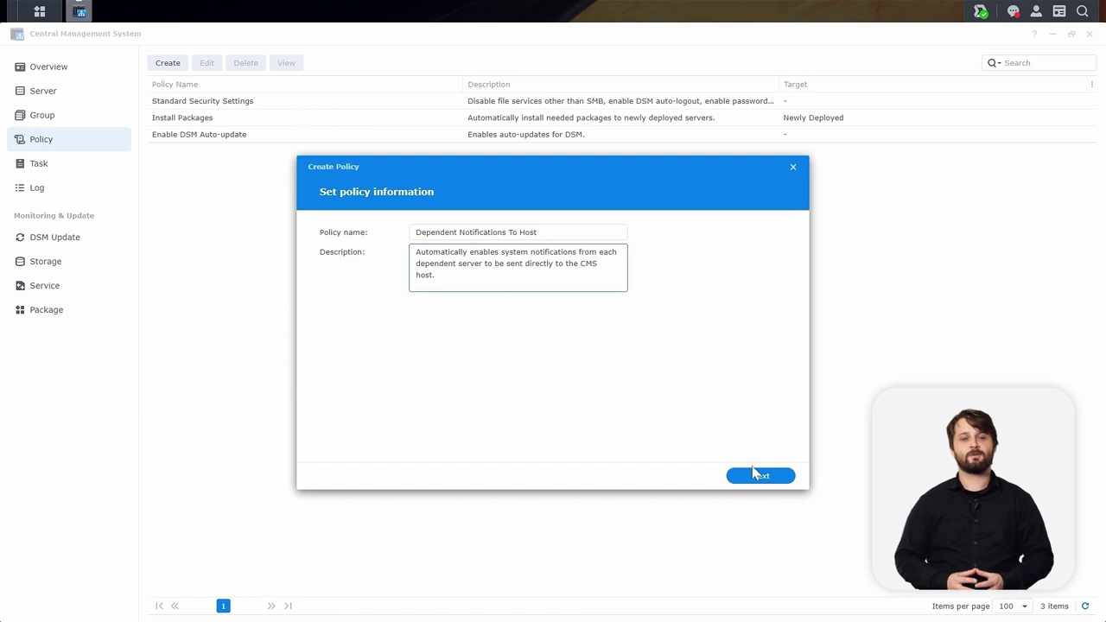
click(758, 476)
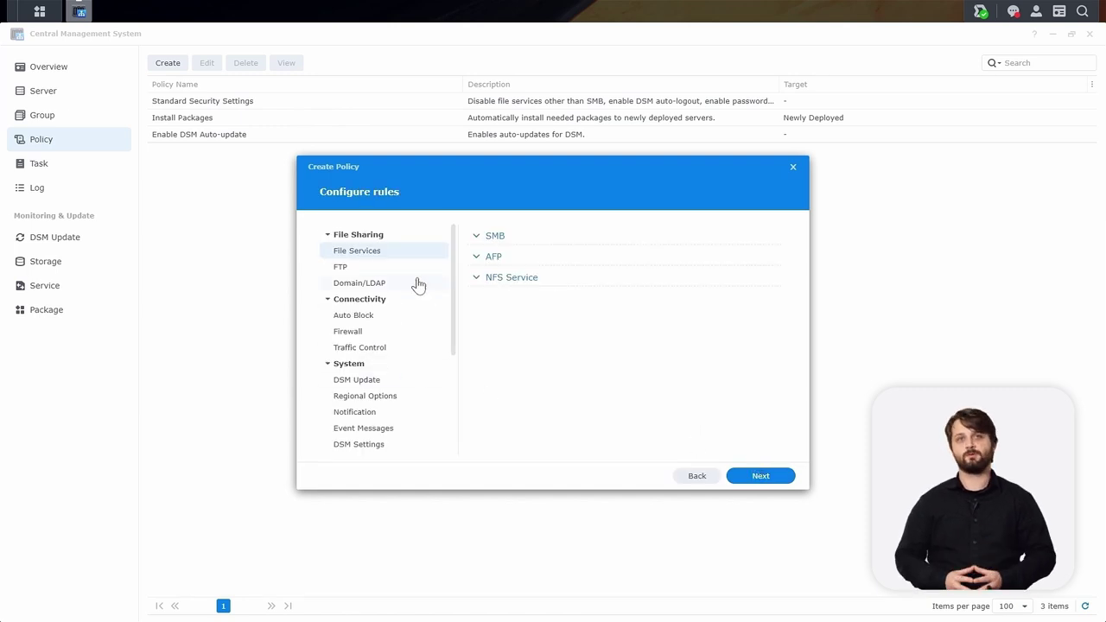
- Enable the System > Notification > CMS rule to send notifications to the CMS host
scroll(407, 346, down, 2)
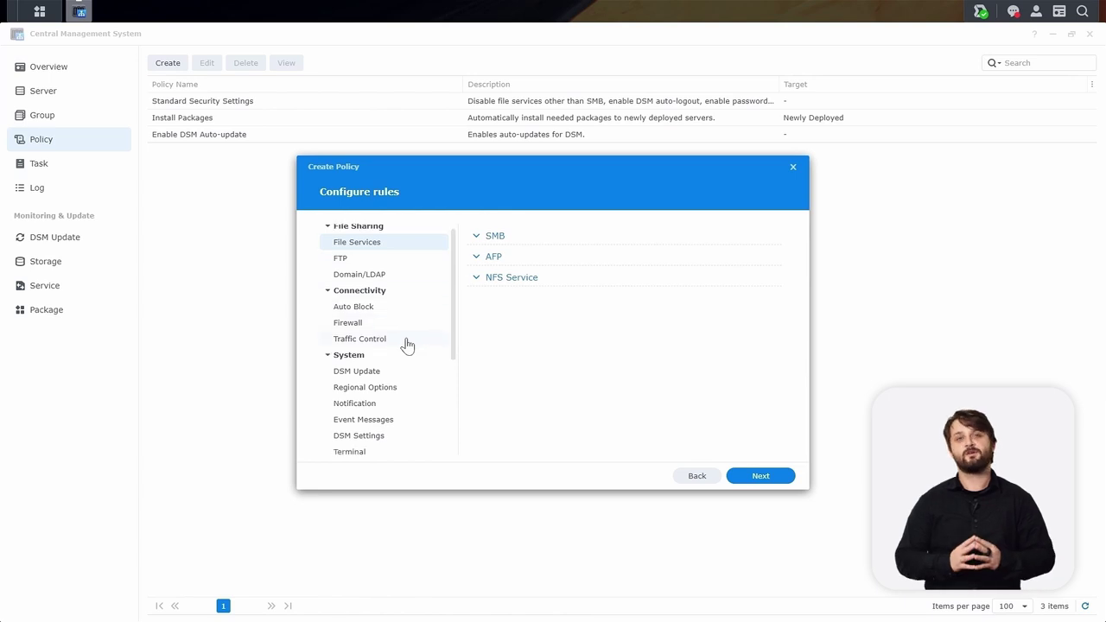
scroll(407, 346, down, 2)
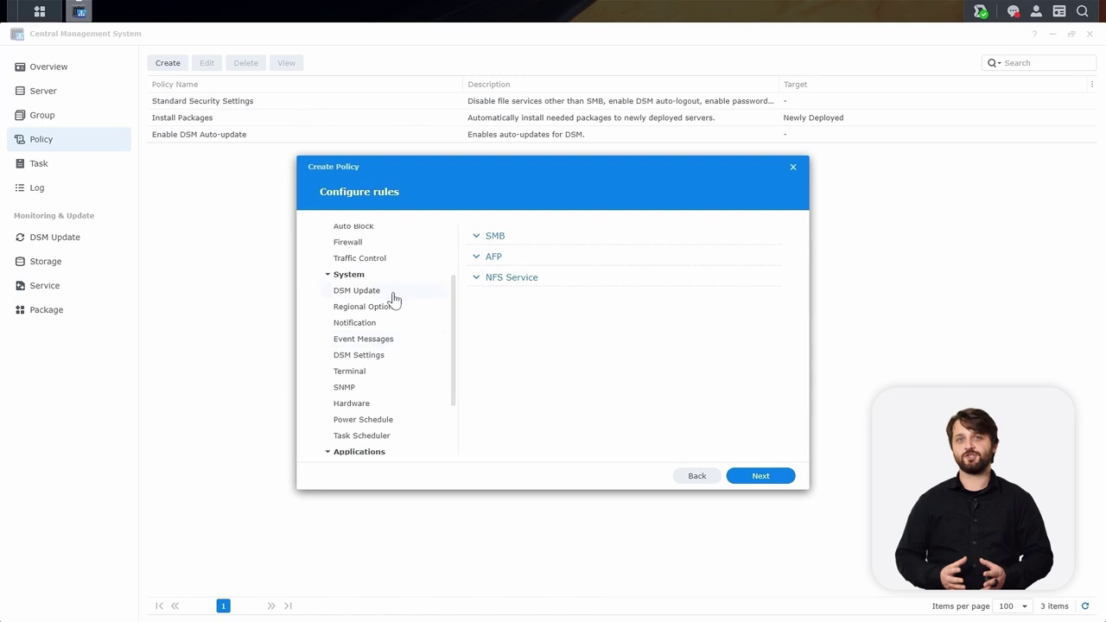
click(395, 328)
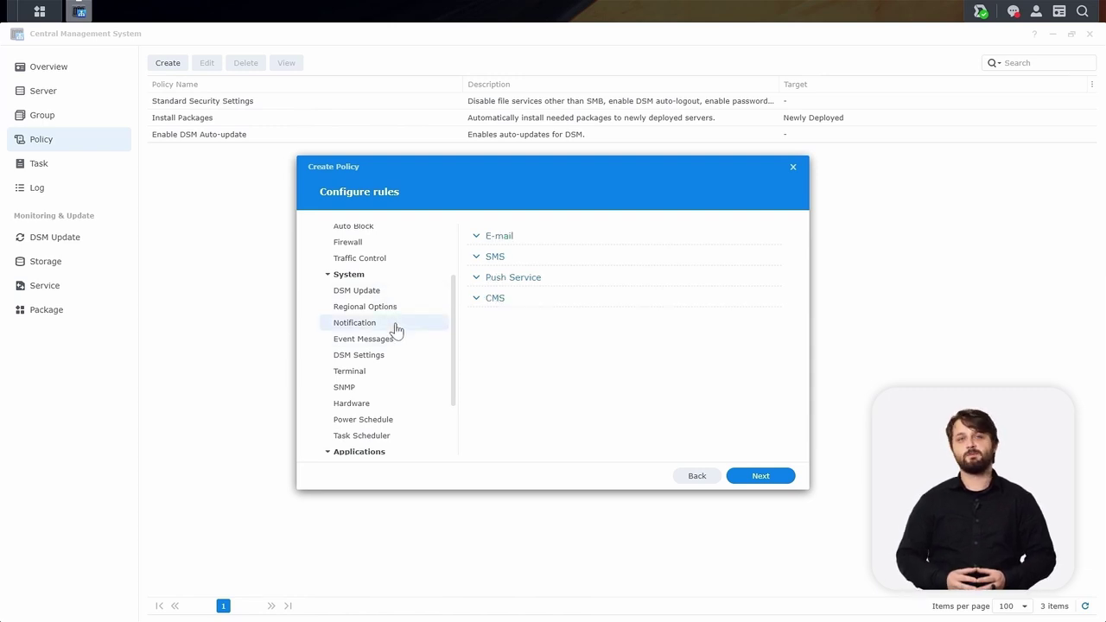
click(477, 300)
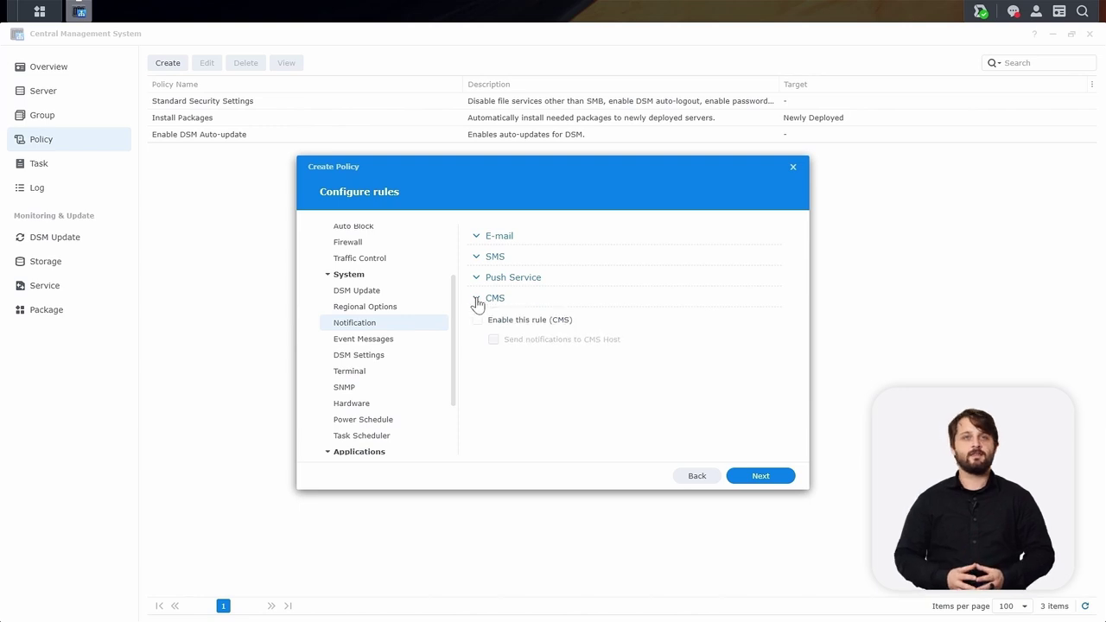
click(478, 320)
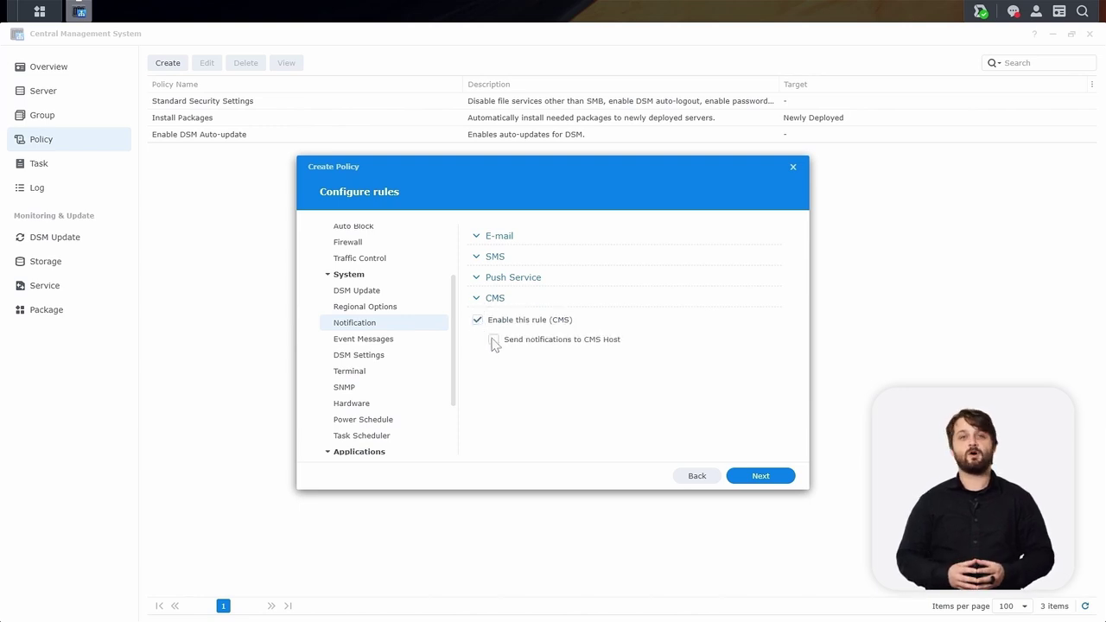
click(494, 341)
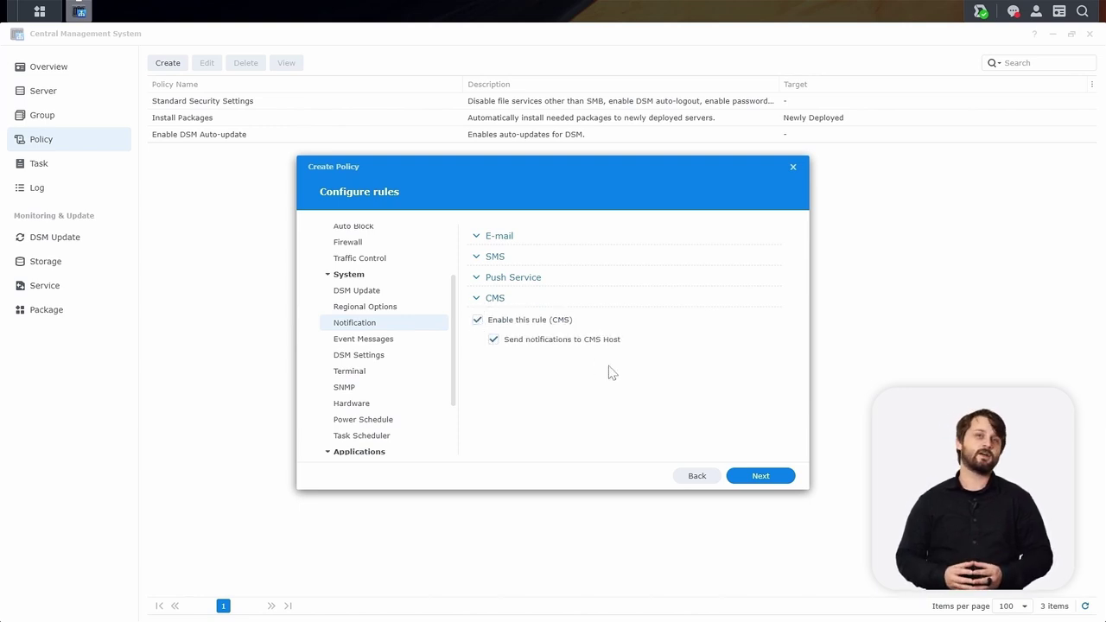
- Apply the policy to the single group ACME Corp. (Client 2) and continue to prioritization
click(753, 484)
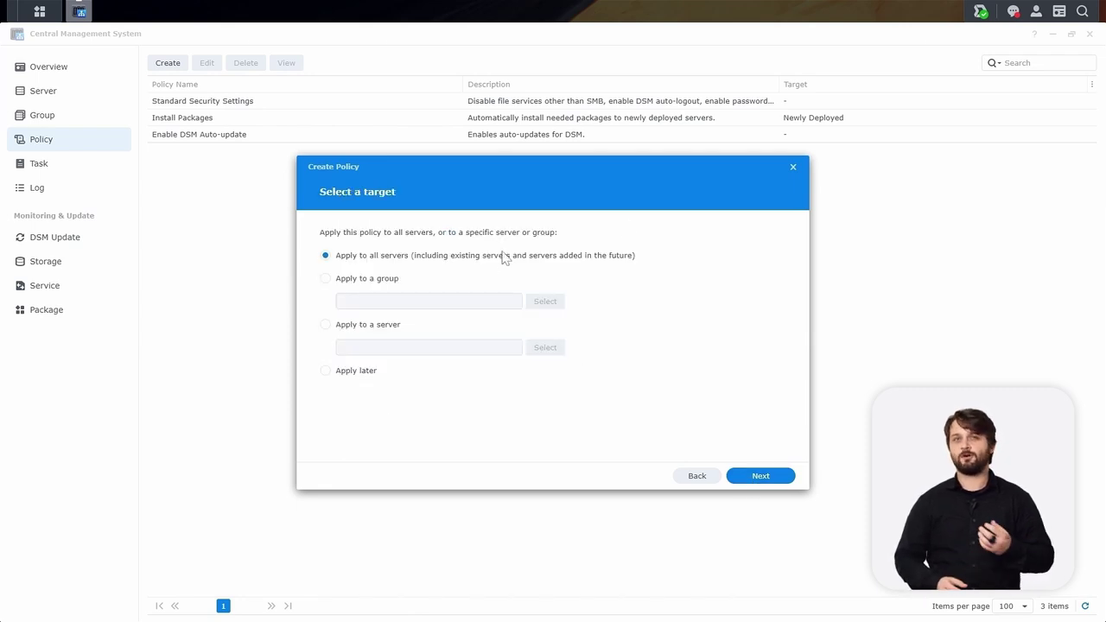
click(393, 288)
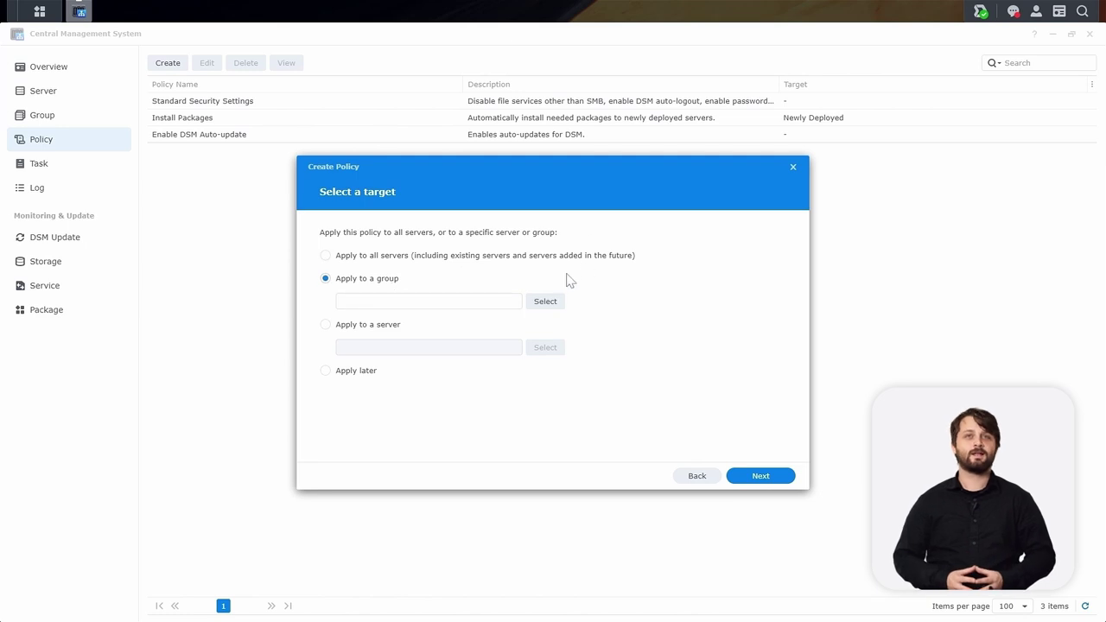
click(544, 303)
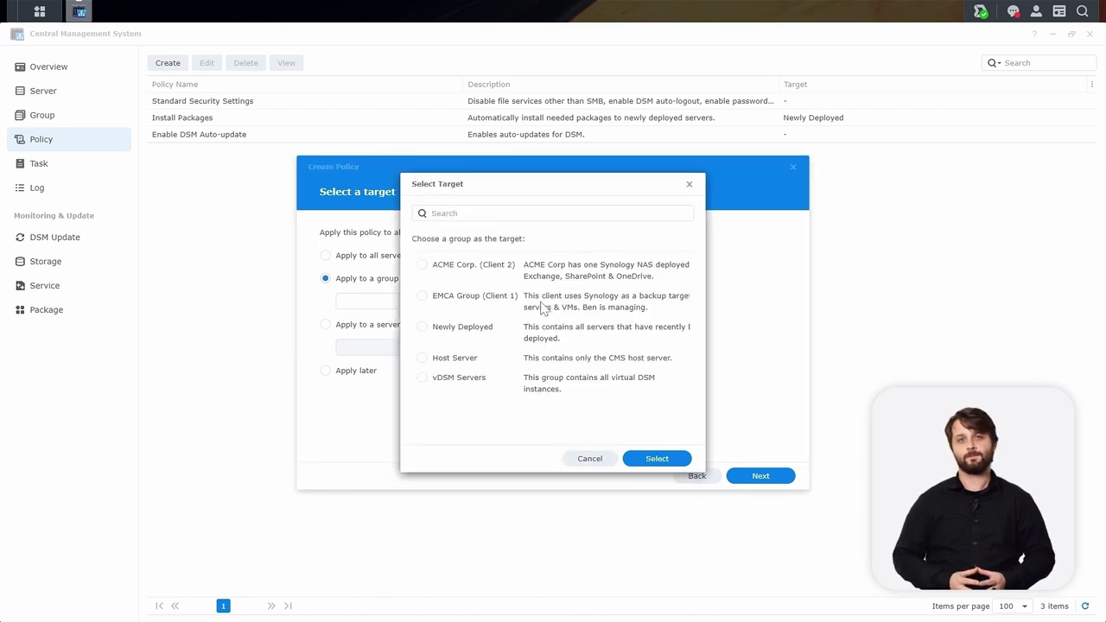
click(487, 270)
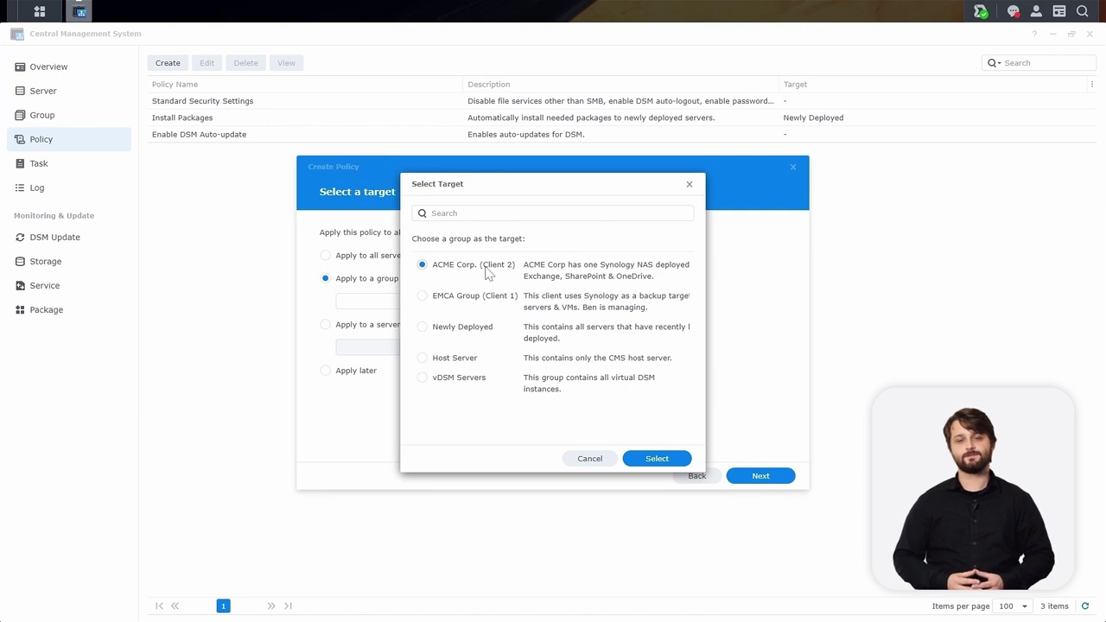
click(657, 459)
click(758, 482)
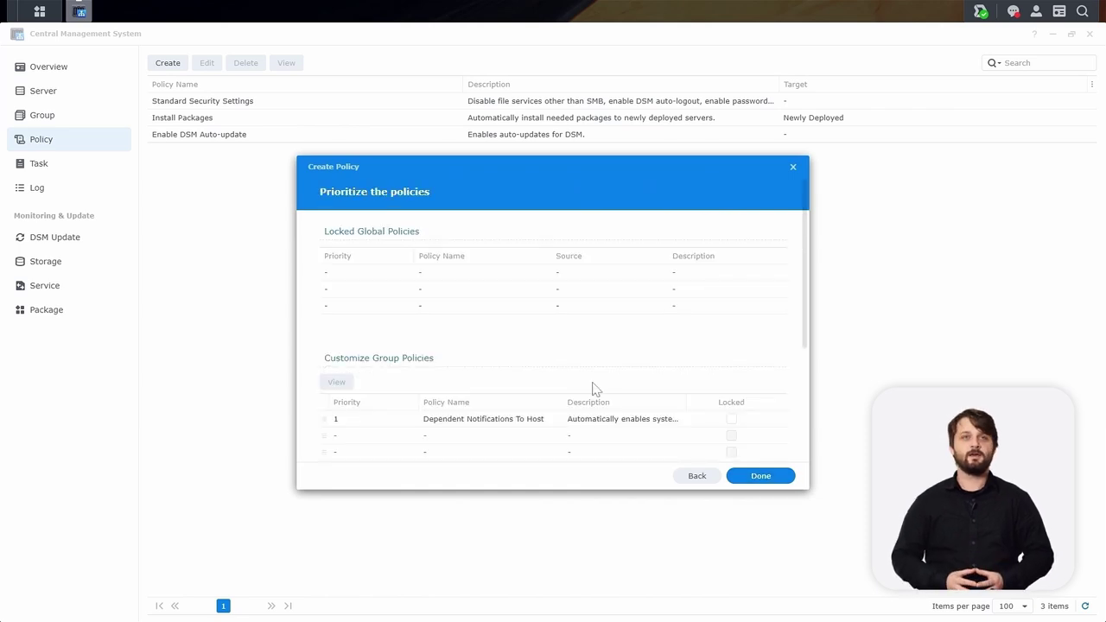
- Save the policy from the prioritization page and select the Dependent Notifications To Host row
scroll(593, 390, down, 4)
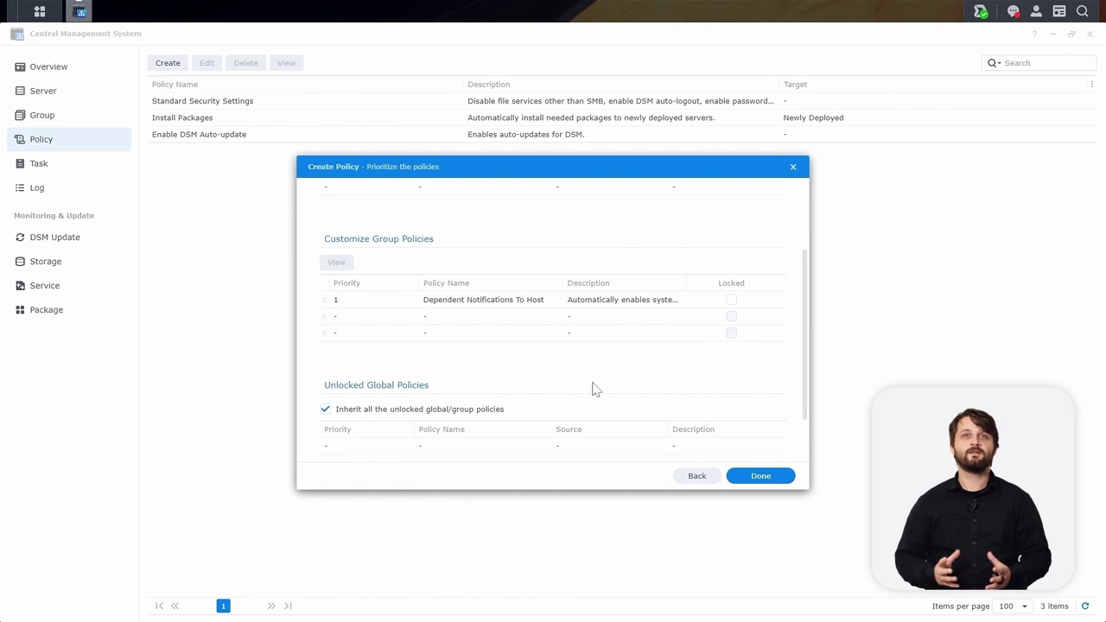
scroll(593, 389, up, 4)
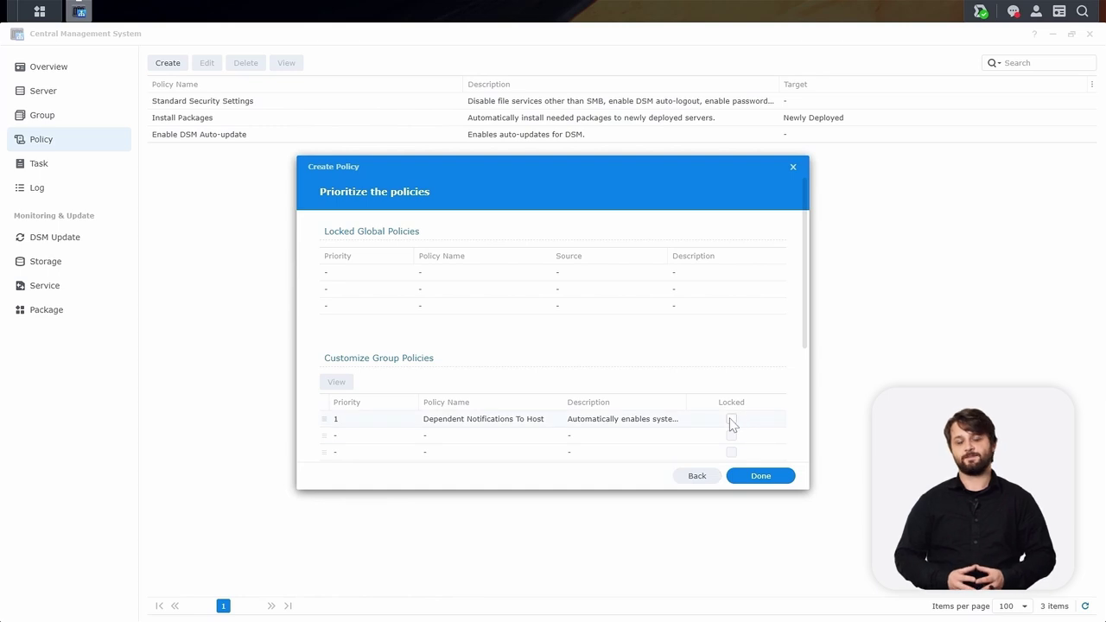
click(769, 478)
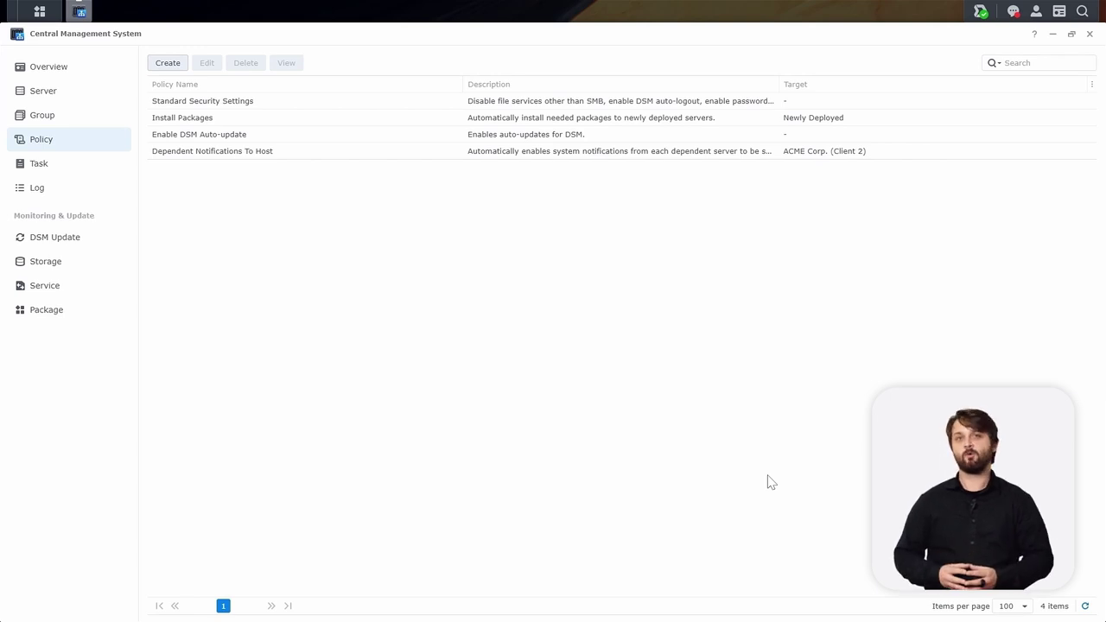
click(503, 156)
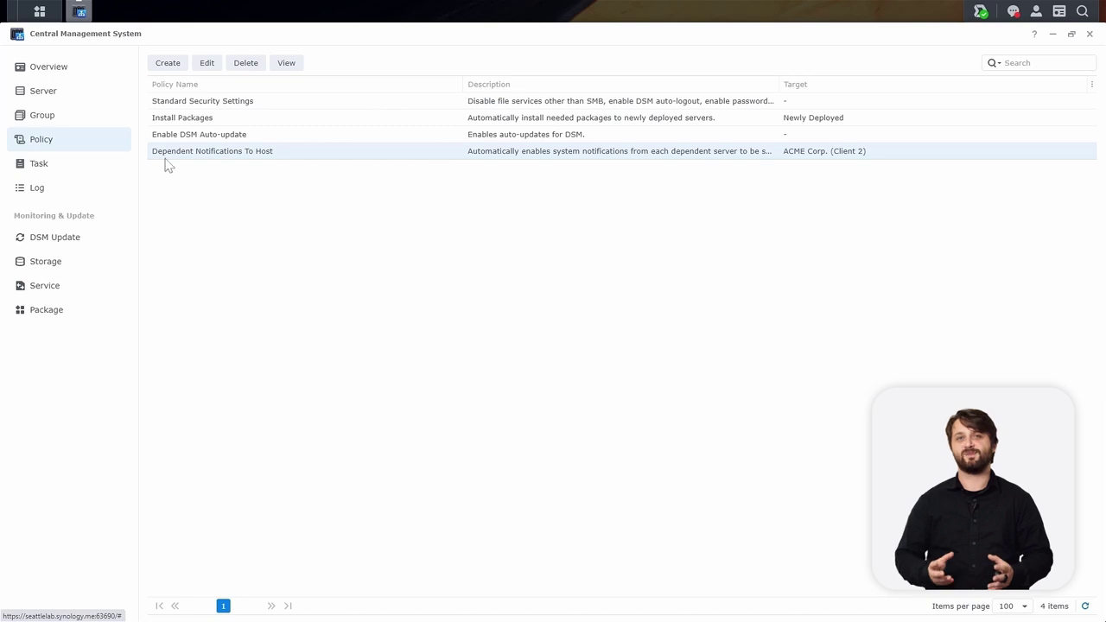
- Preview the Run Task actions and the Import Script form, then cancel without creating a task
click(98, 165)
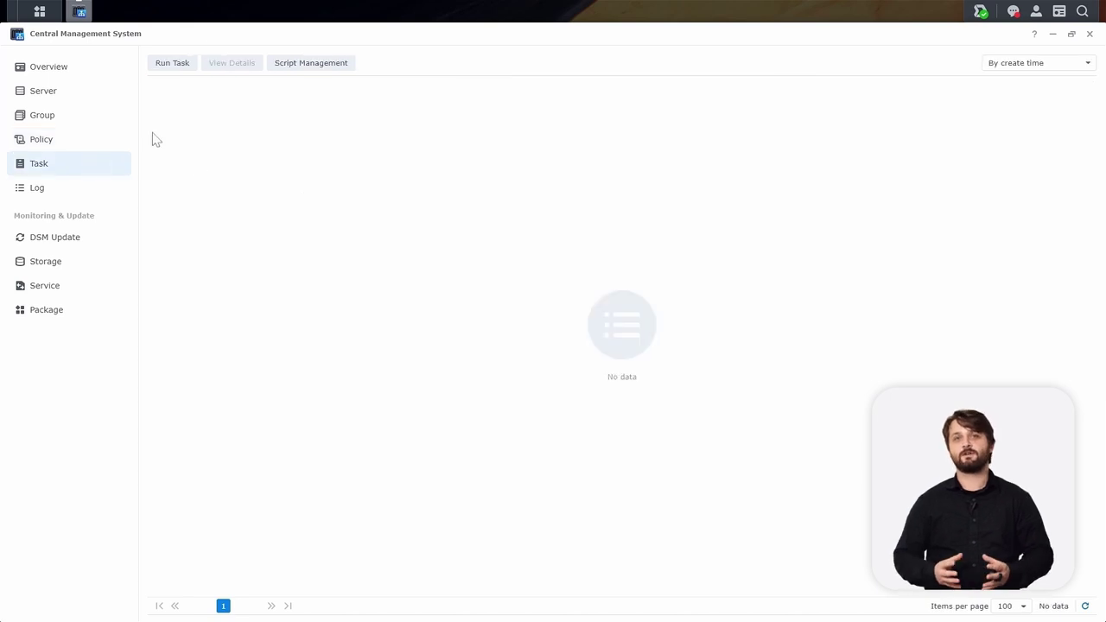
click(170, 72)
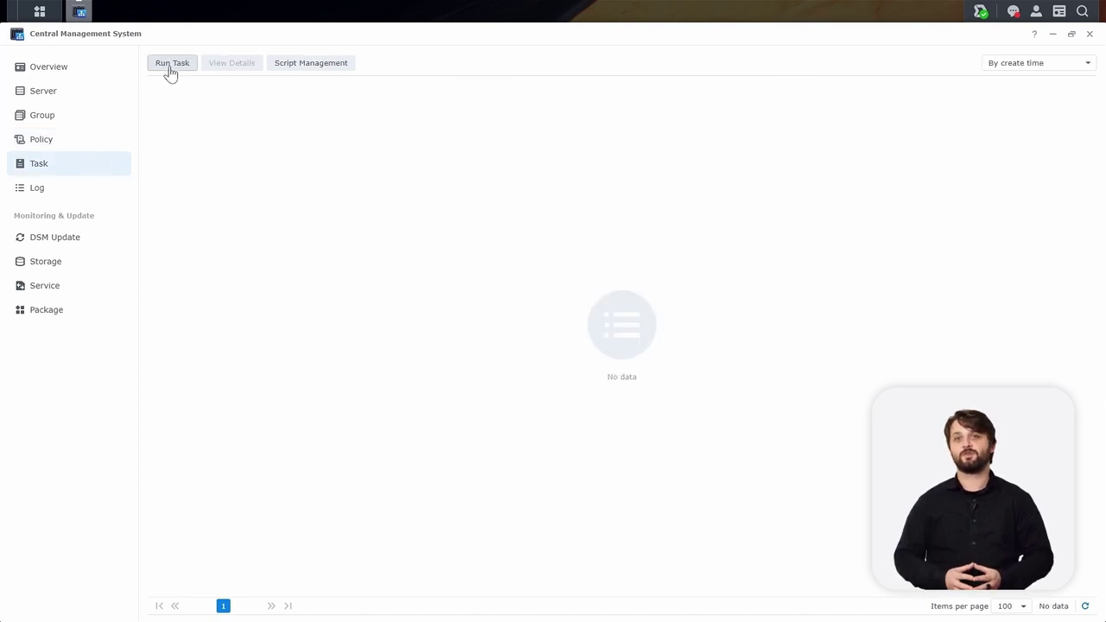
click(645, 238)
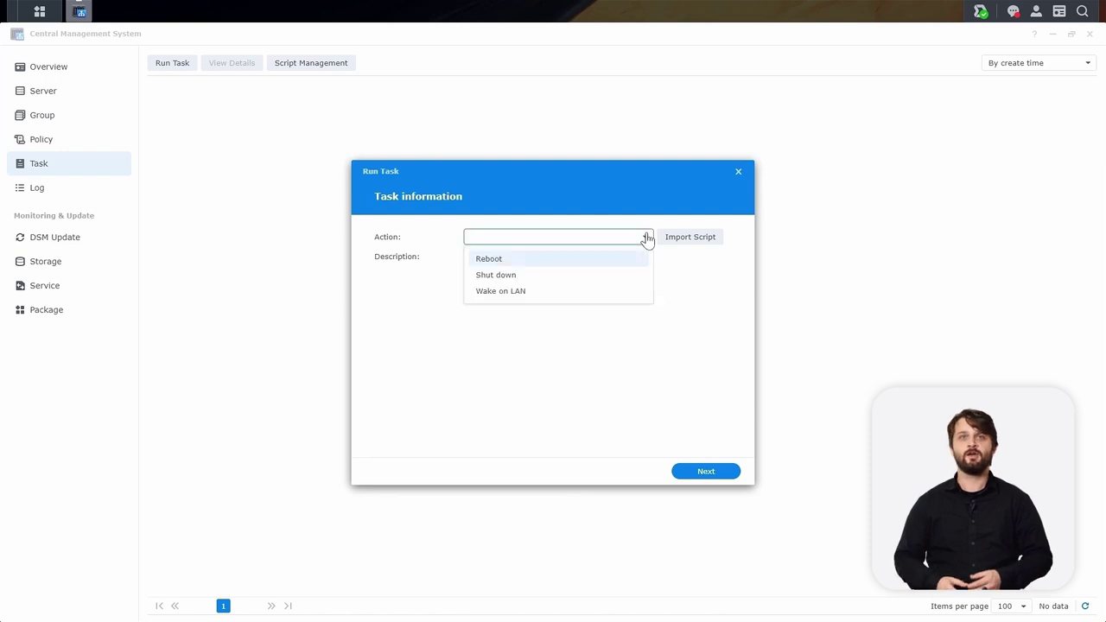
click(679, 269)
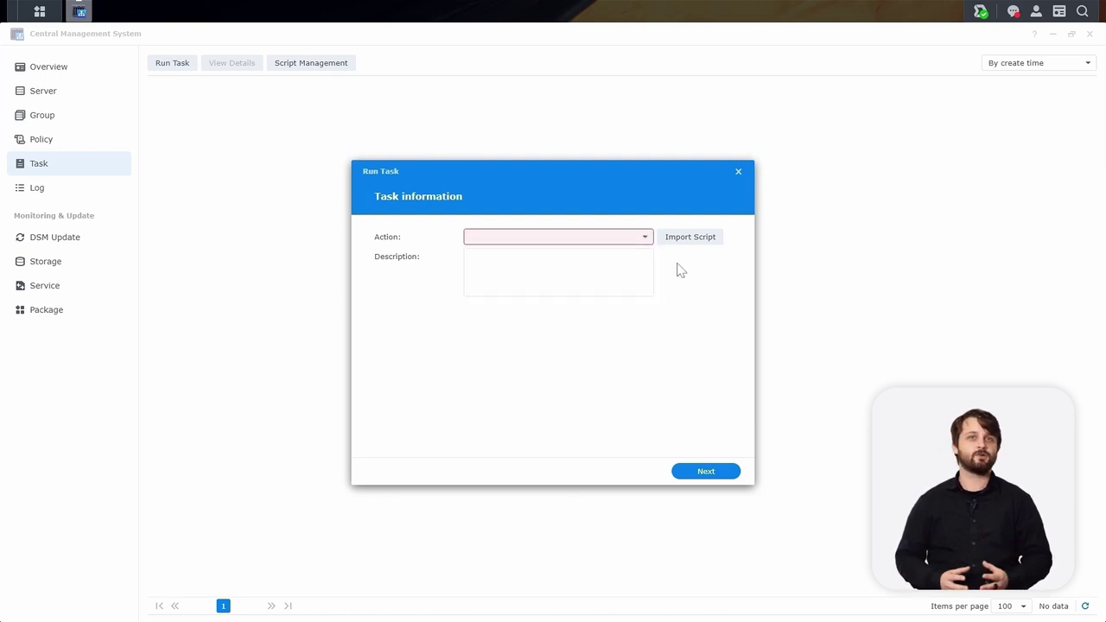
click(686, 244)
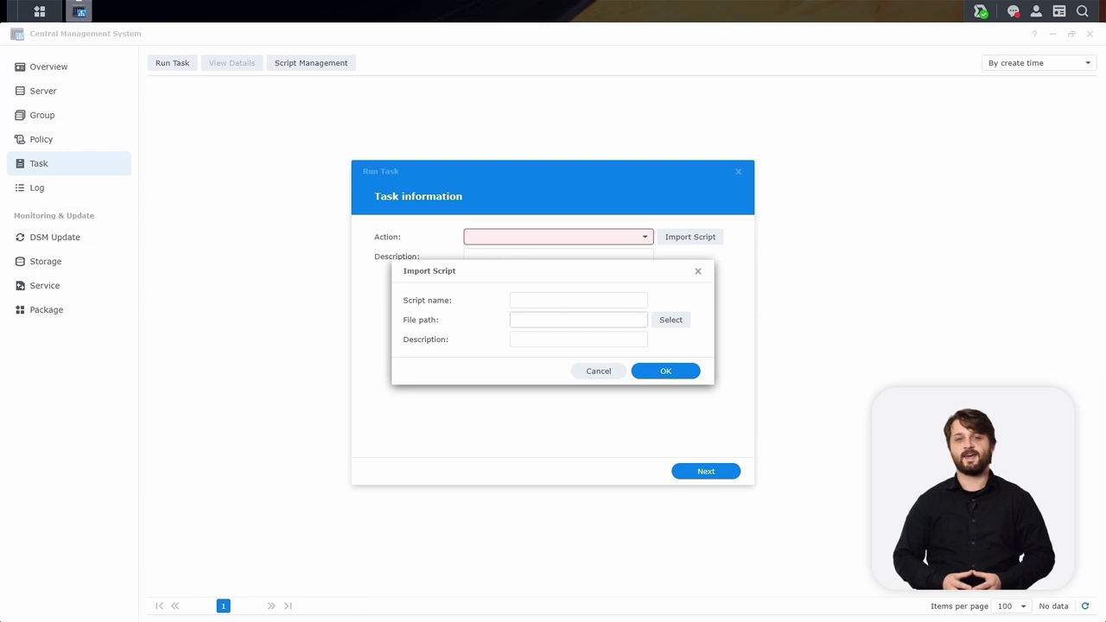
click(598, 372)
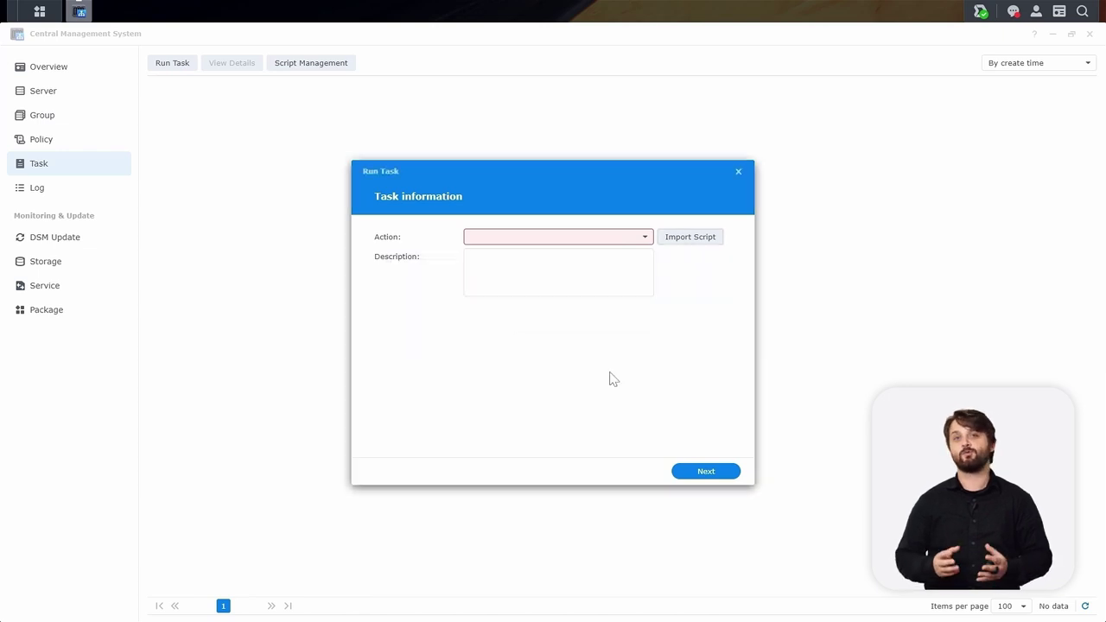
click(739, 172)
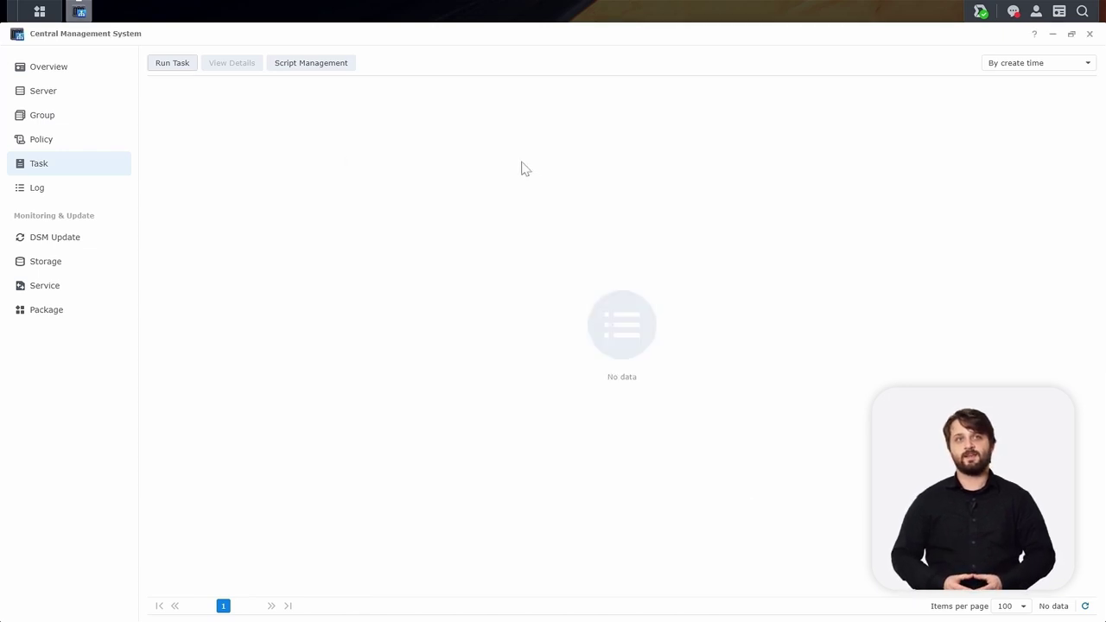
- Review the CMS log and Server Notification tab, check export formats, then open DSM Update
click(78, 195)
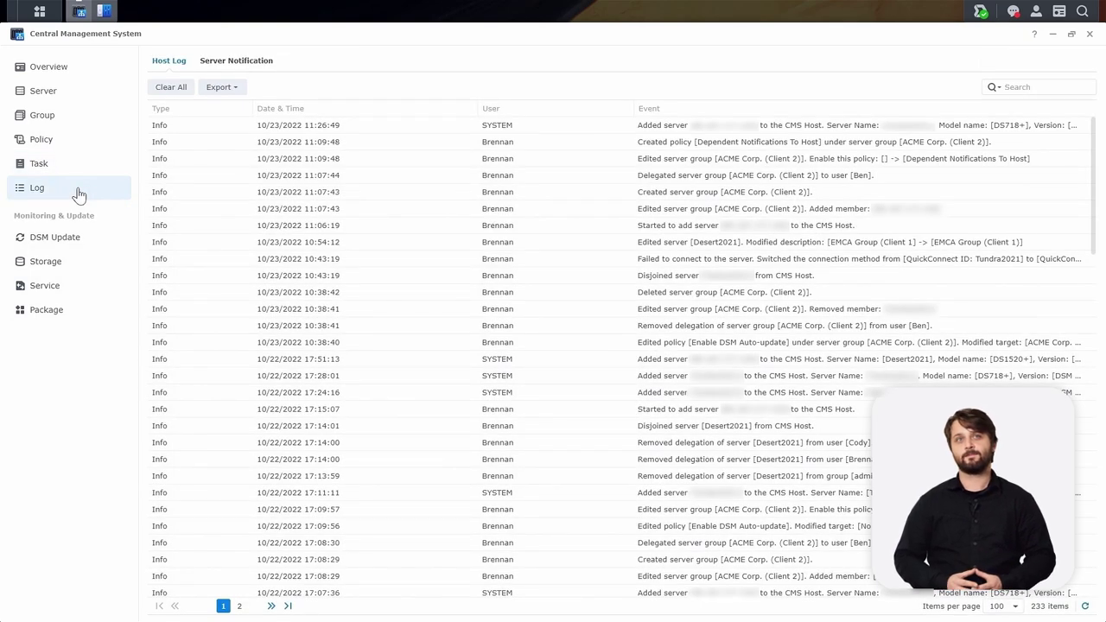
click(241, 72)
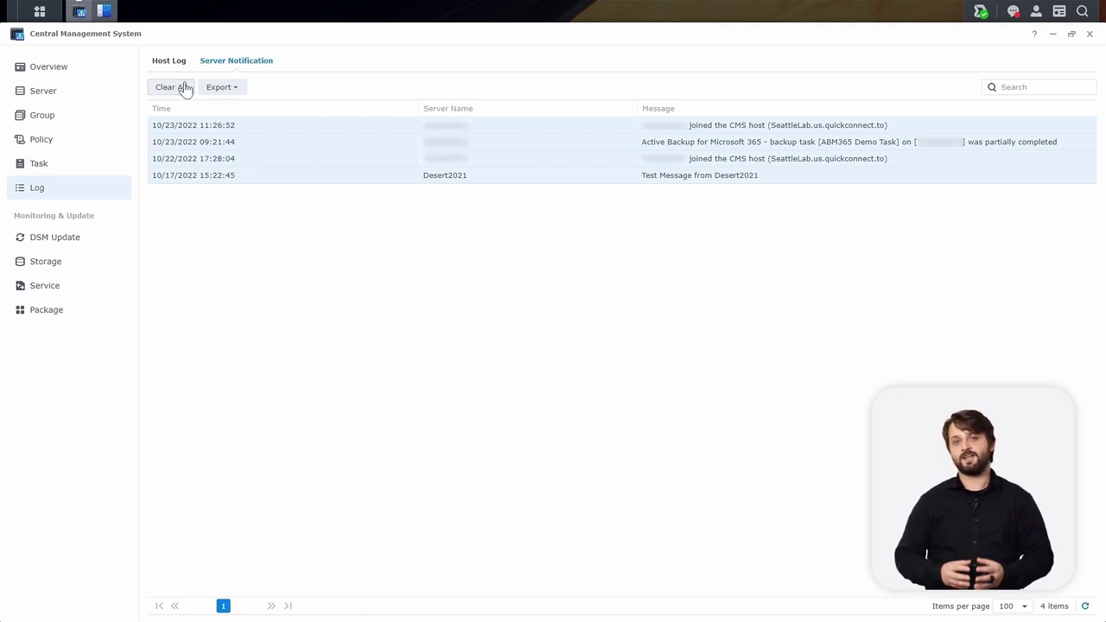
click(230, 89)
click(230, 90)
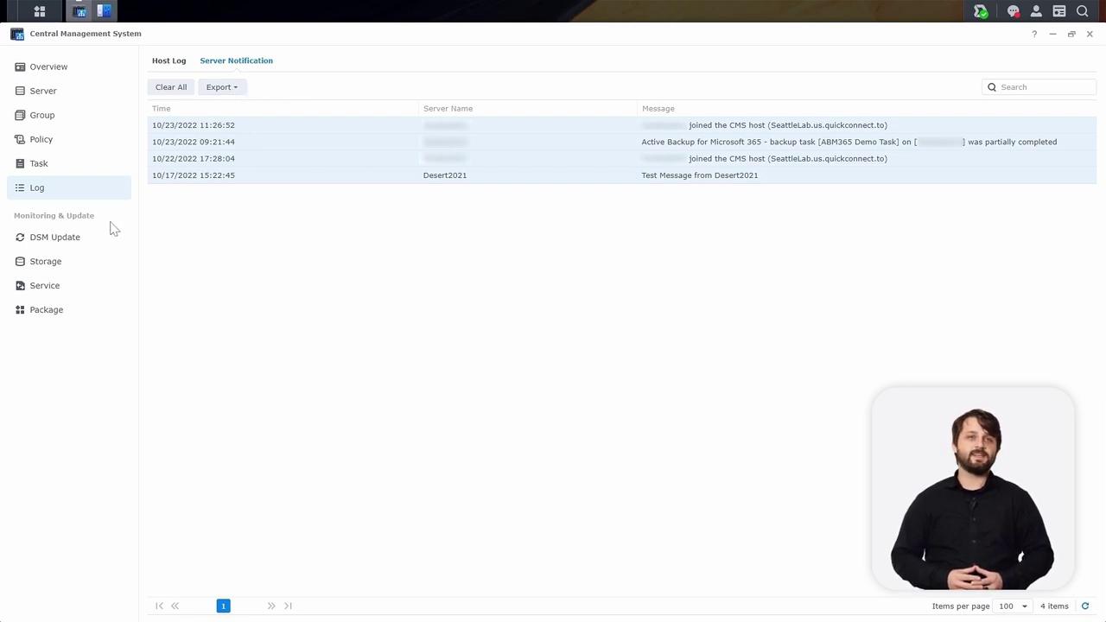
click(84, 238)
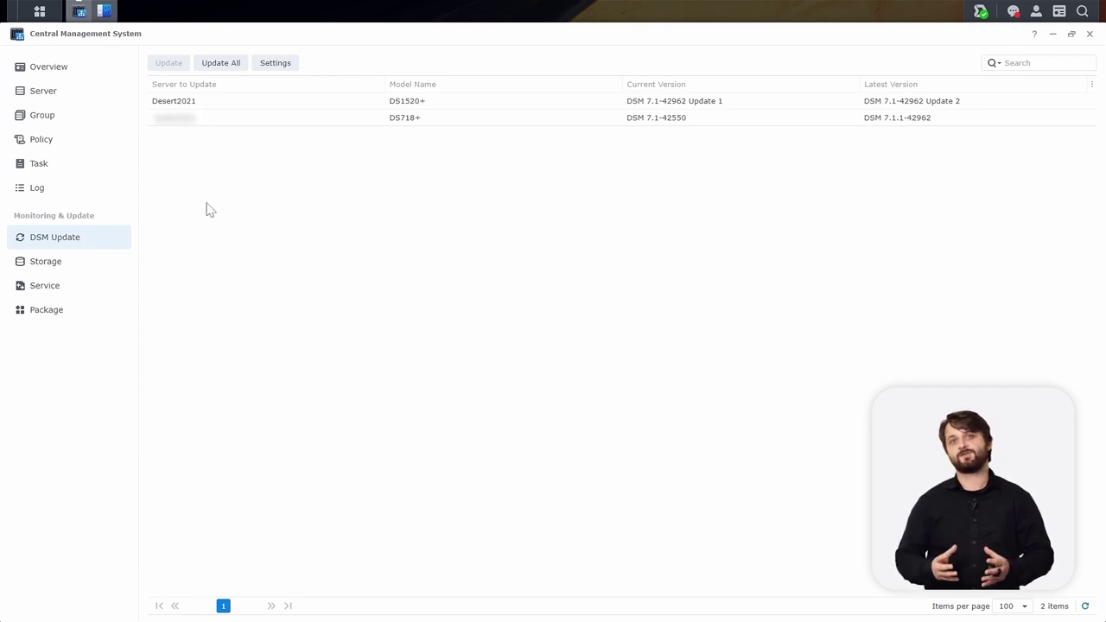
click(183, 107)
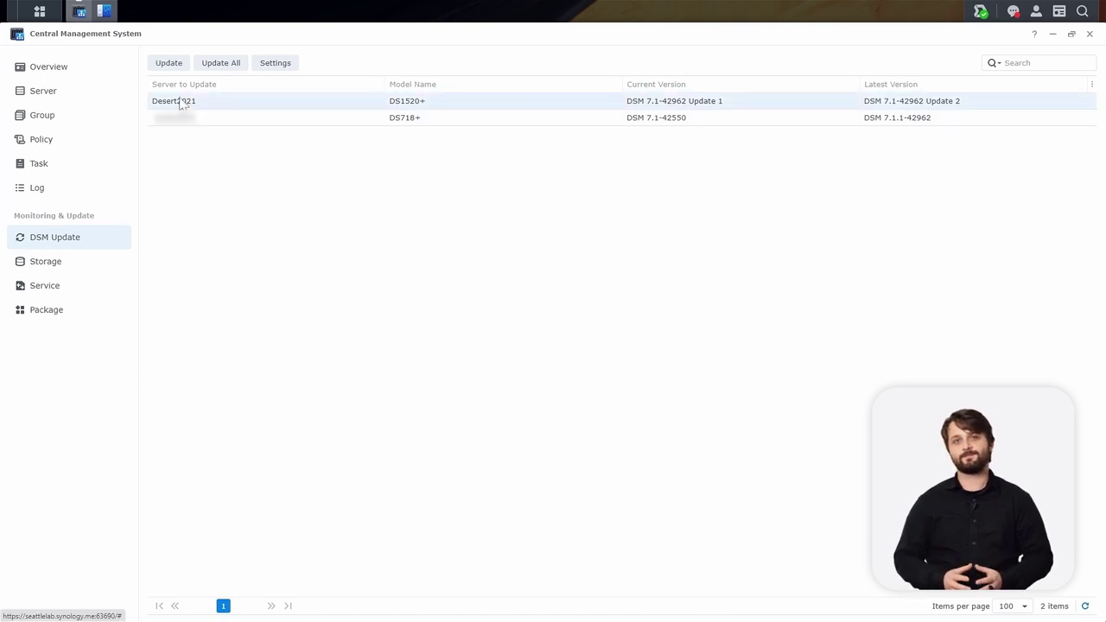
click(167, 66)
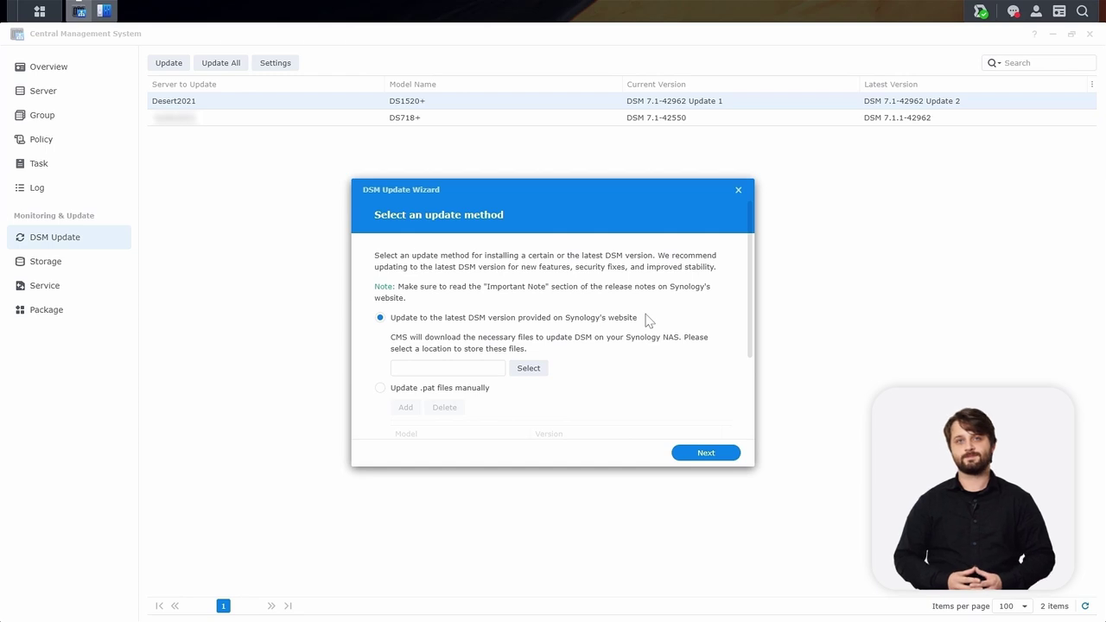
scroll(648, 320, down, 2)
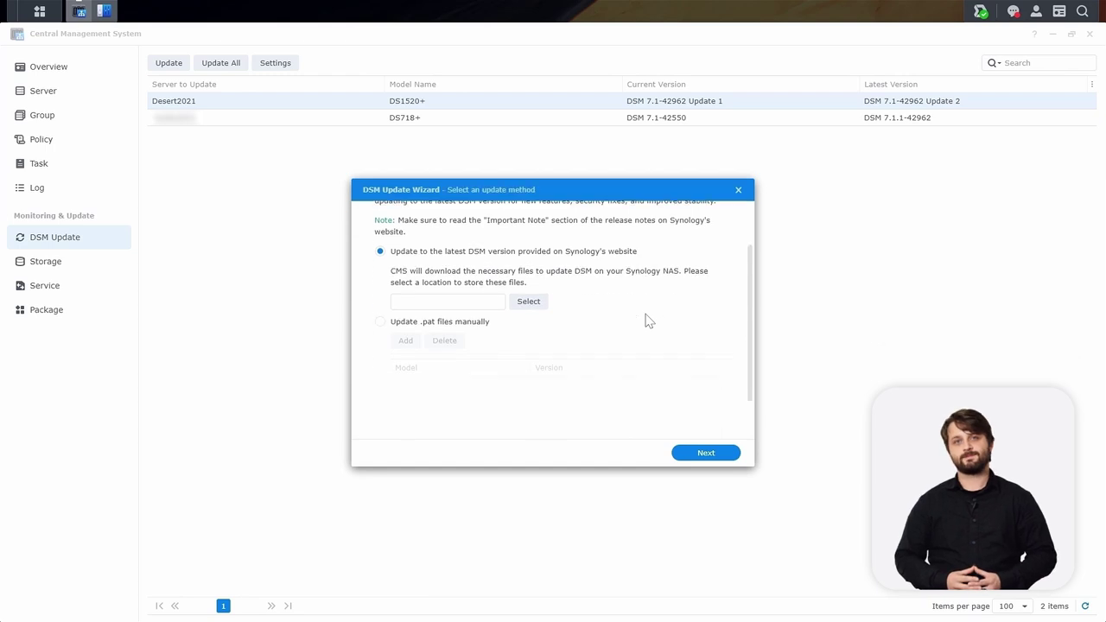
click(738, 191)
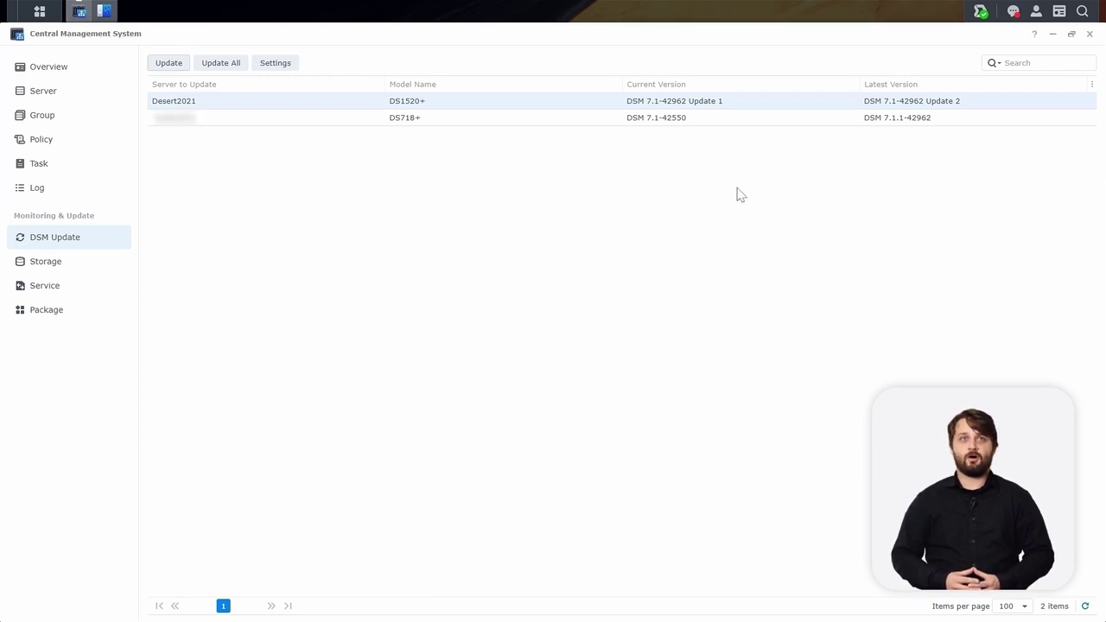
click(263, 72)
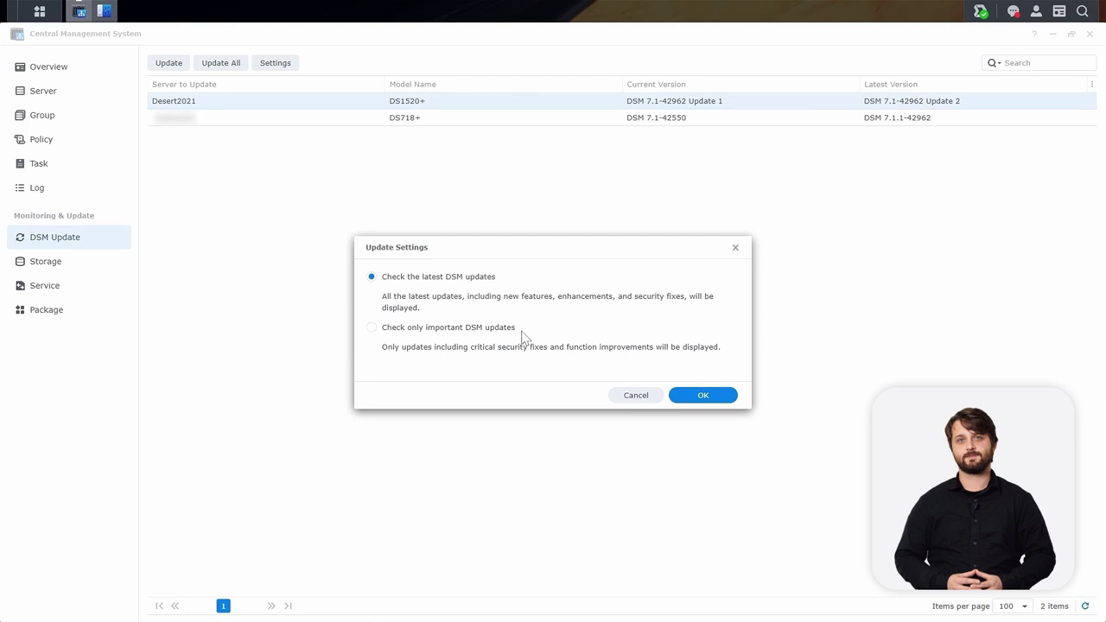
click(735, 248)
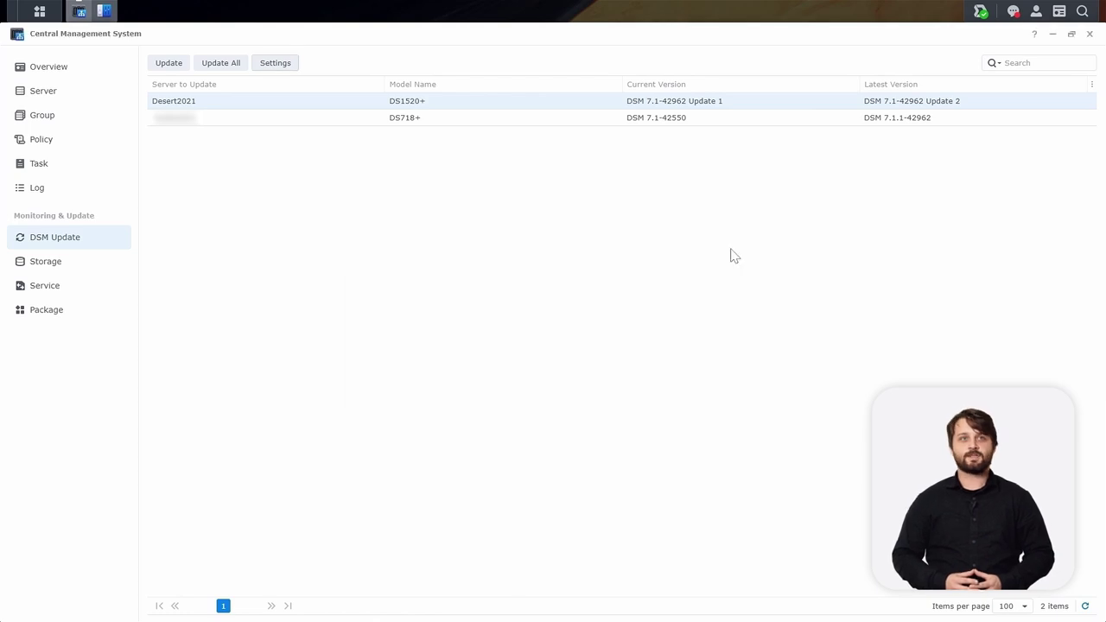
- Browse the Storage volume, Drive and Shared Folder tabs, then the Service and Package summaries
click(95, 267)
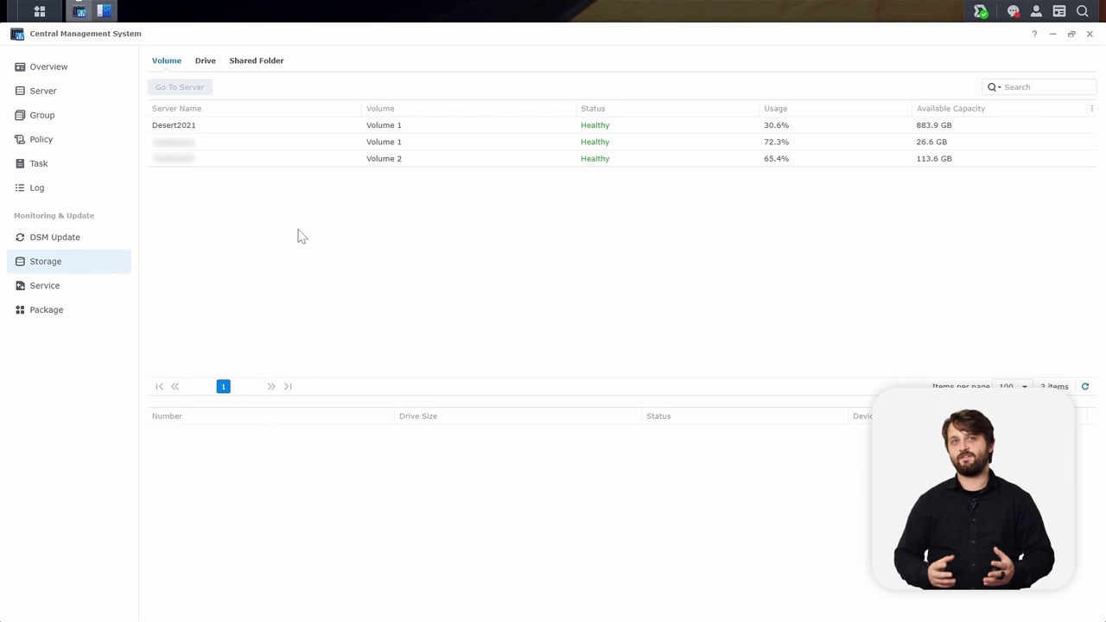
click(213, 73)
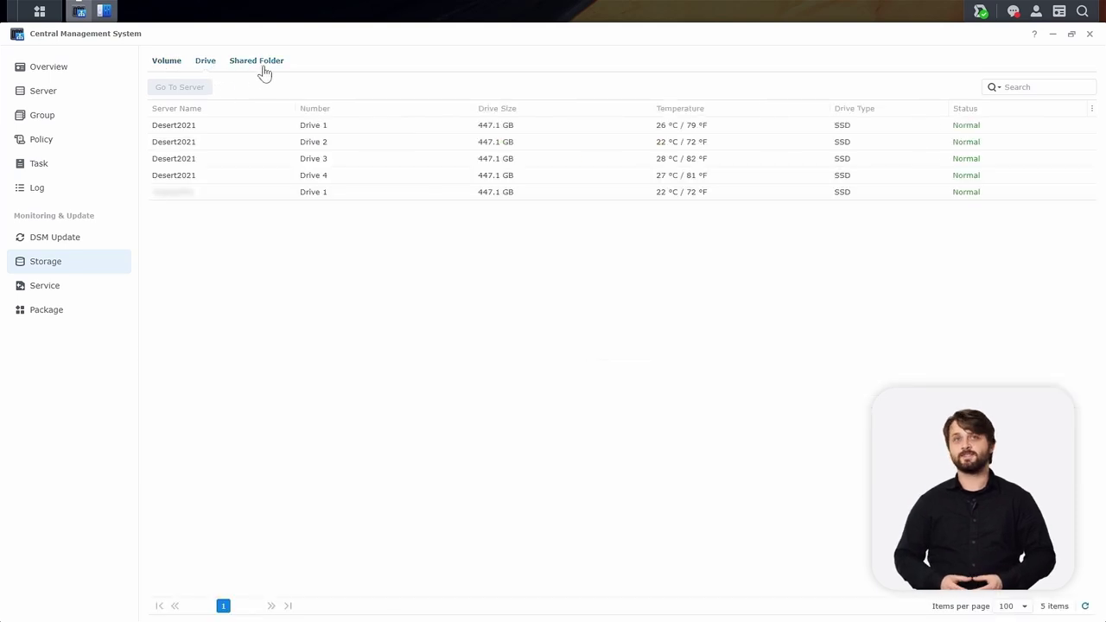
click(262, 70)
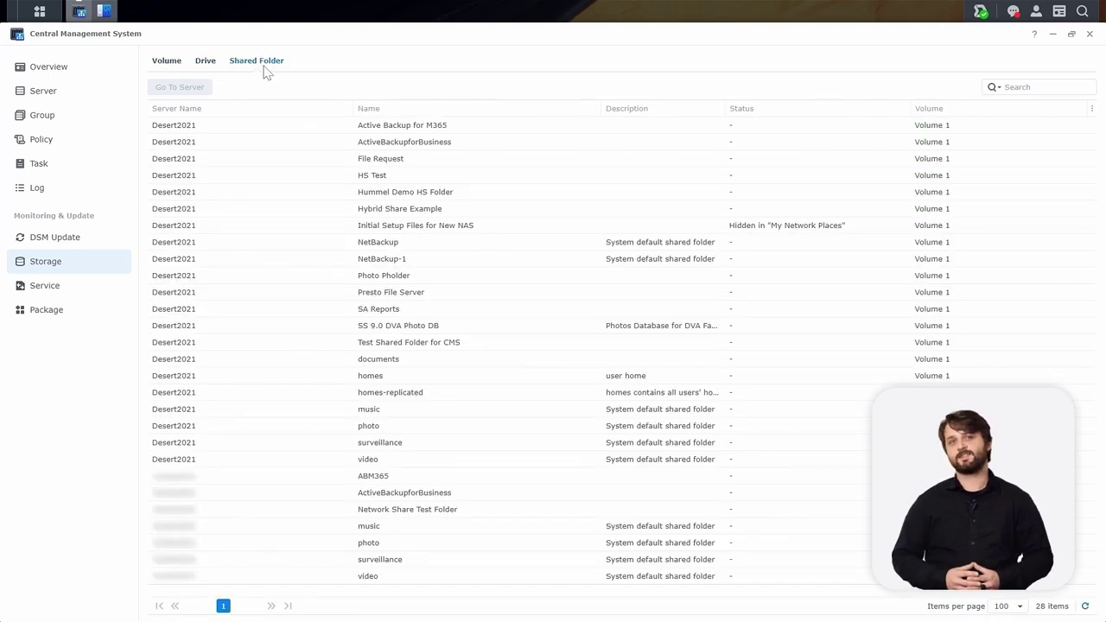
click(93, 287)
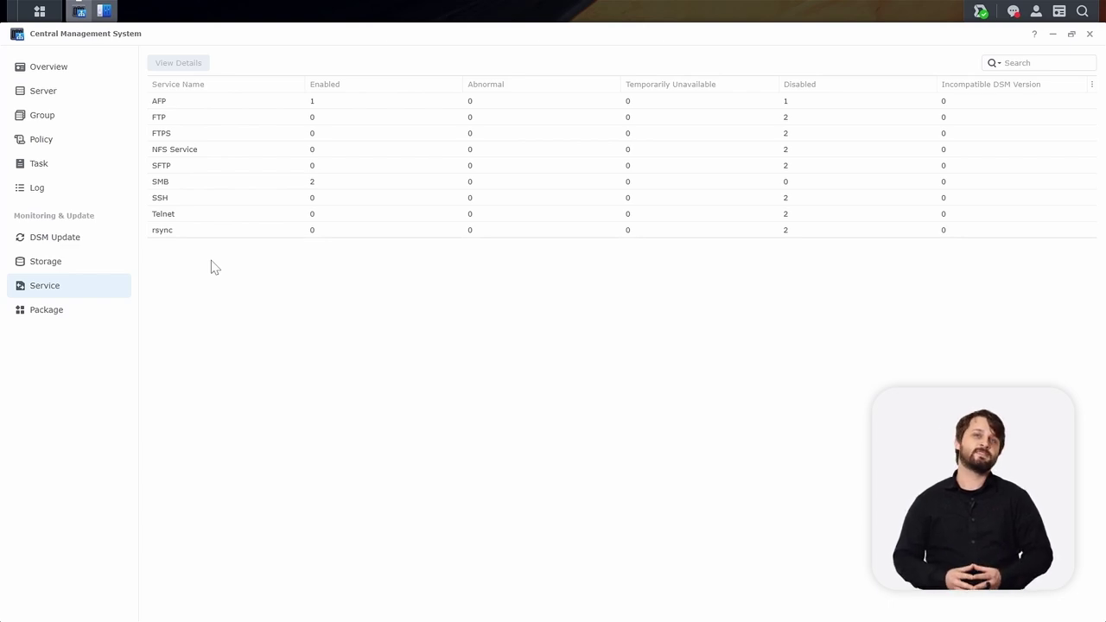
click(74, 326)
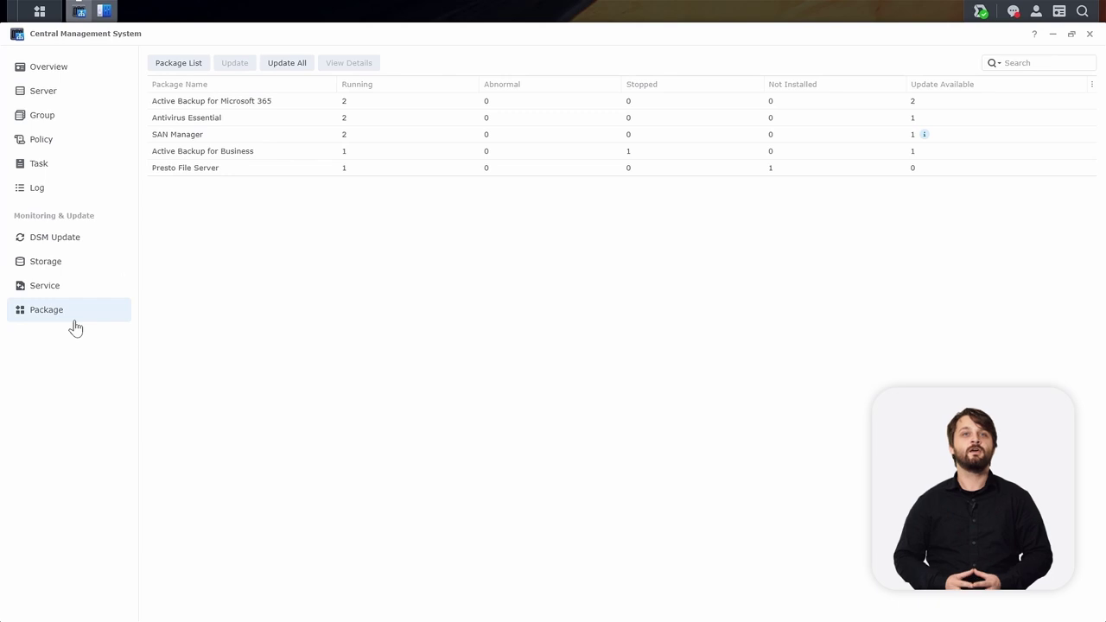
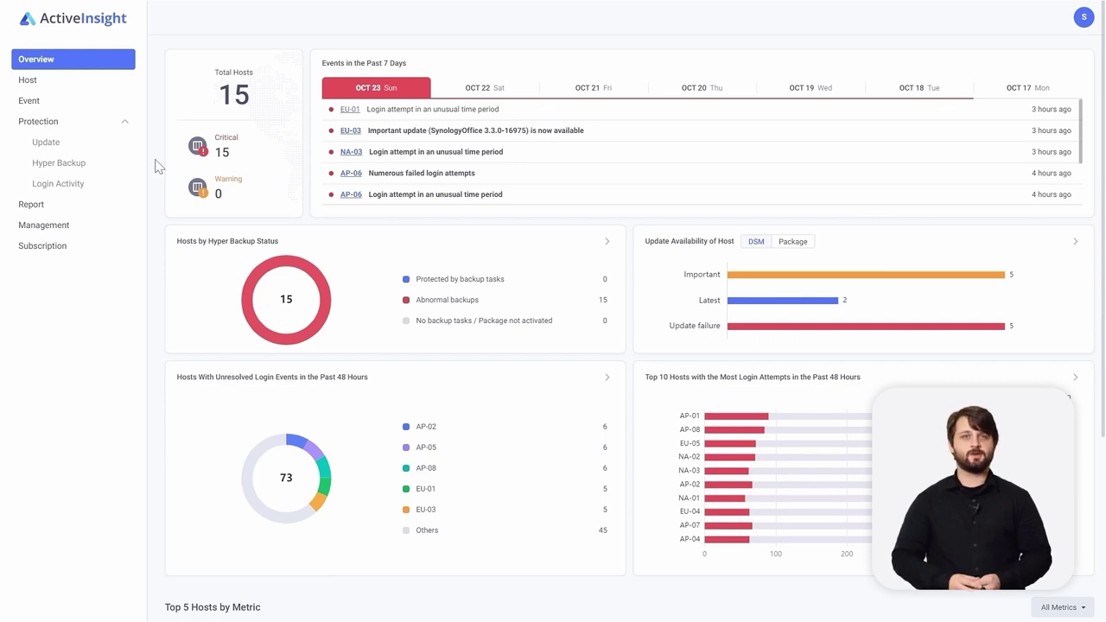
- Bring up the Overview dashboard: 15 critical hosts, 15 abnormal backups, 73 unresolved login events
click(90, 225)
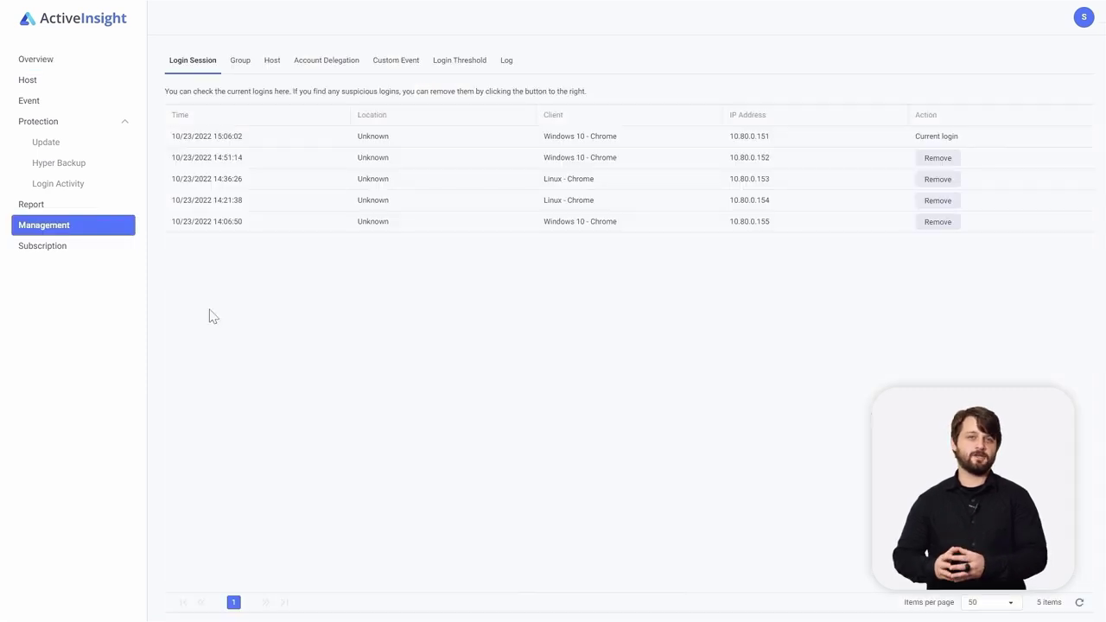
- In Account Delegation, draft a request for a new account's email address, then discard it unsent
click(339, 68)
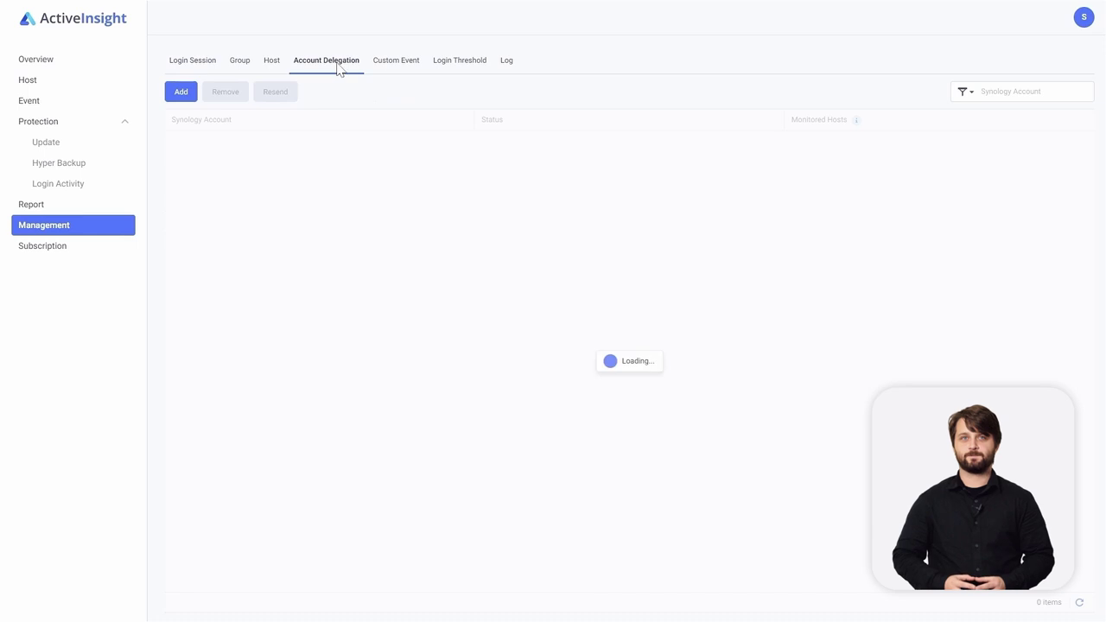
click(189, 91)
click(560, 287)
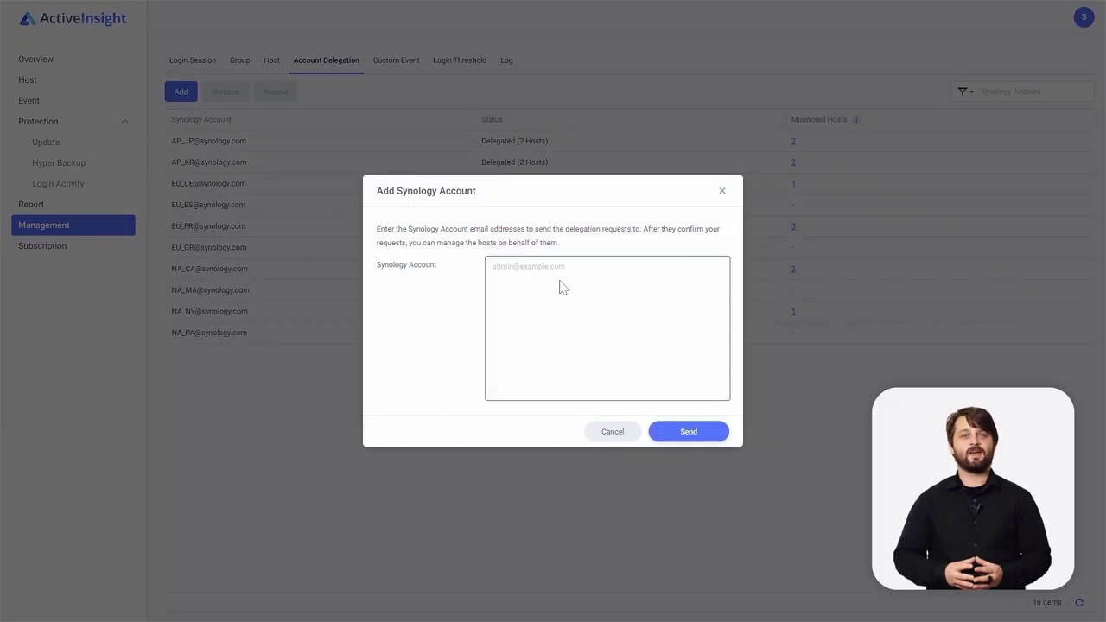
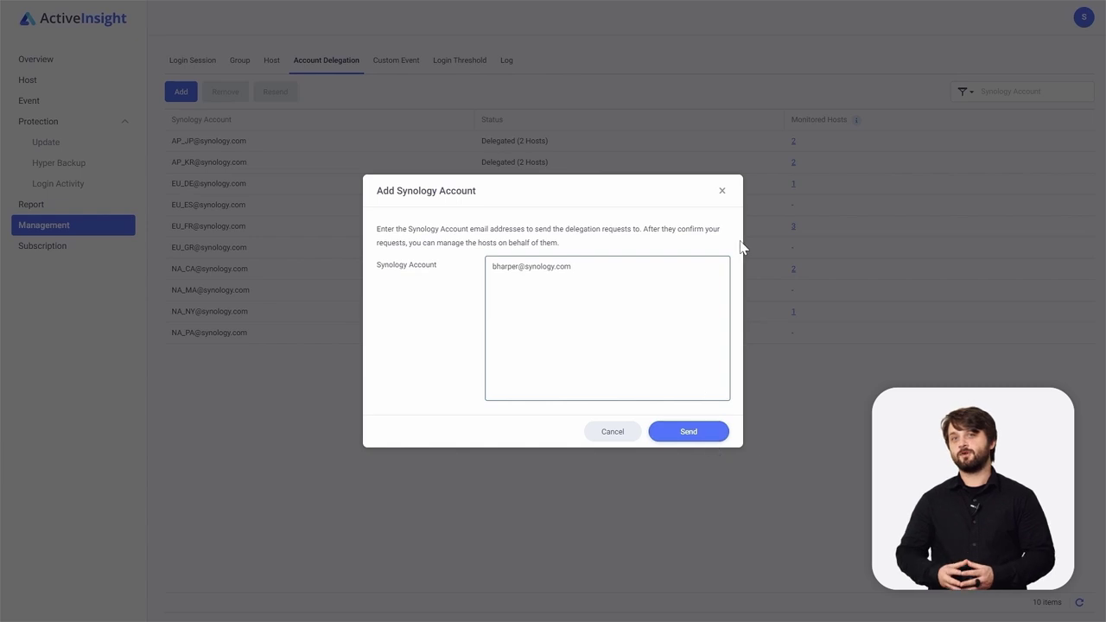
click(723, 191)
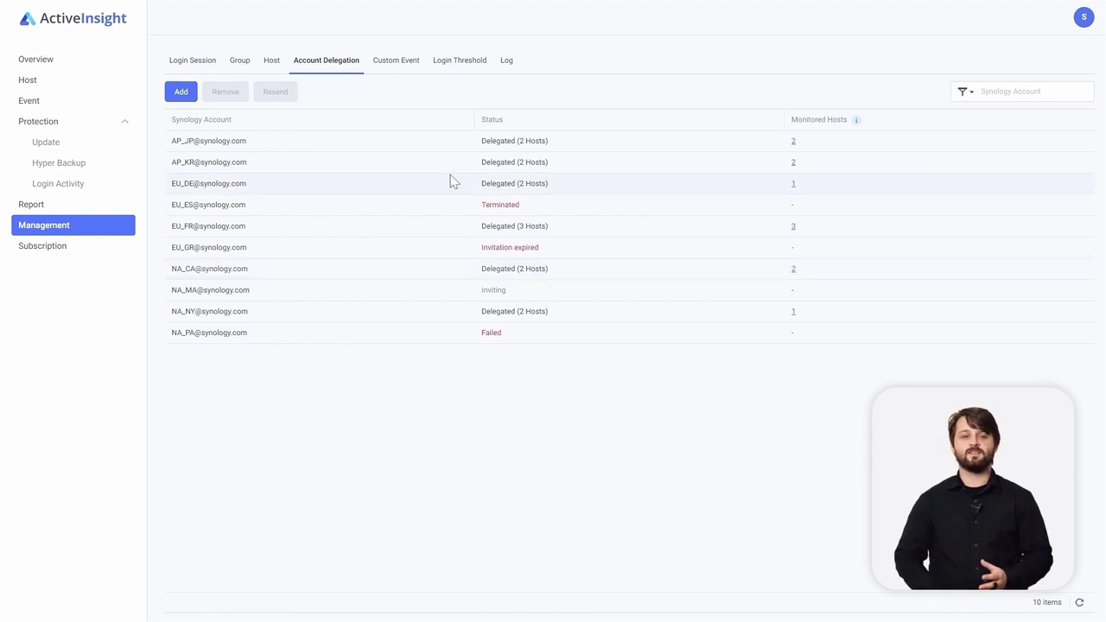
click(407, 154)
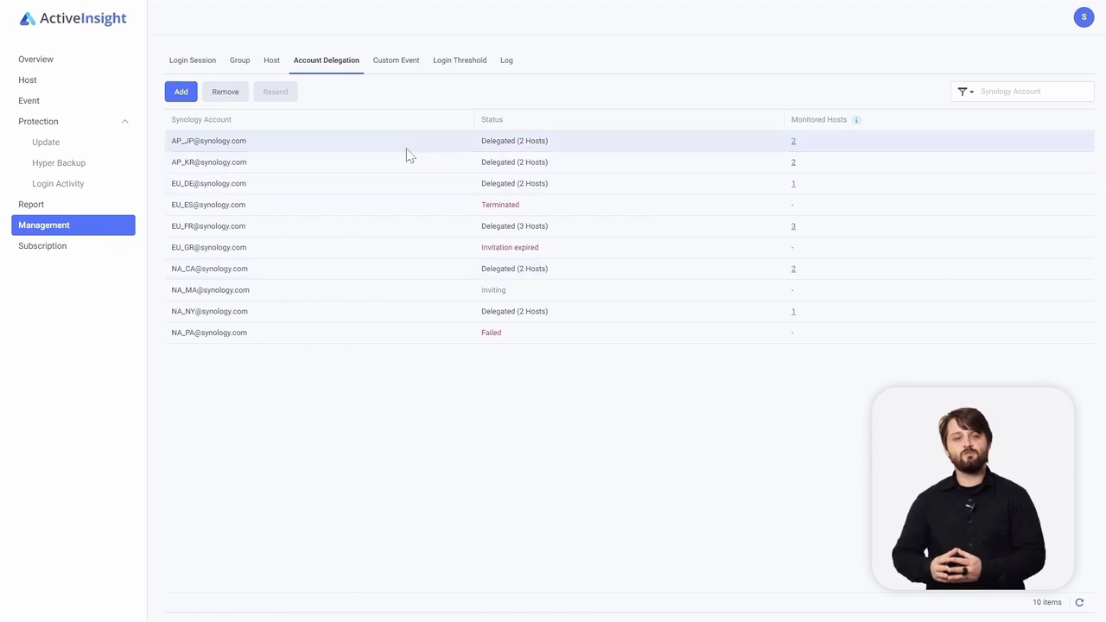
- View the Management host table, then the Host dashboard cards for all 15 hosts
click(273, 62)
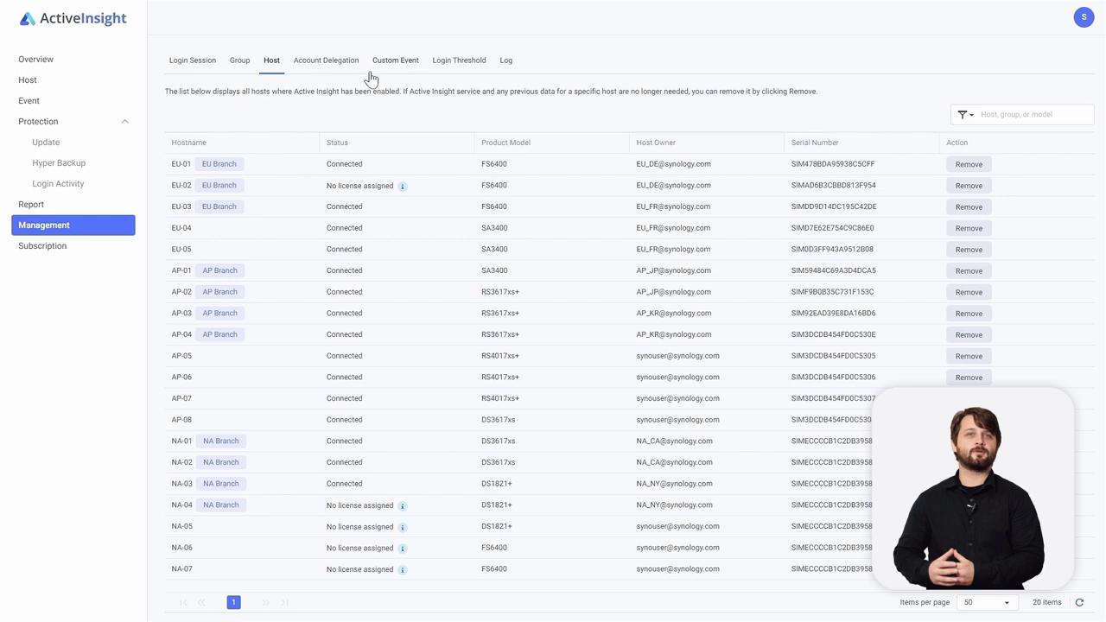
click(105, 83)
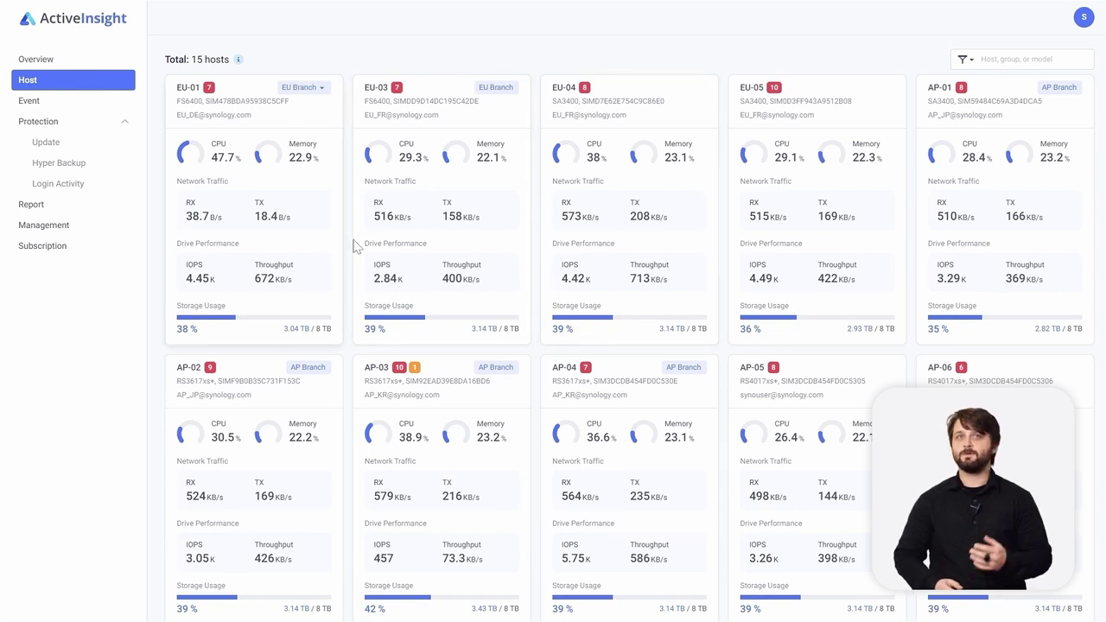
- Open the host group list and start editing the NA Branch group
click(75, 227)
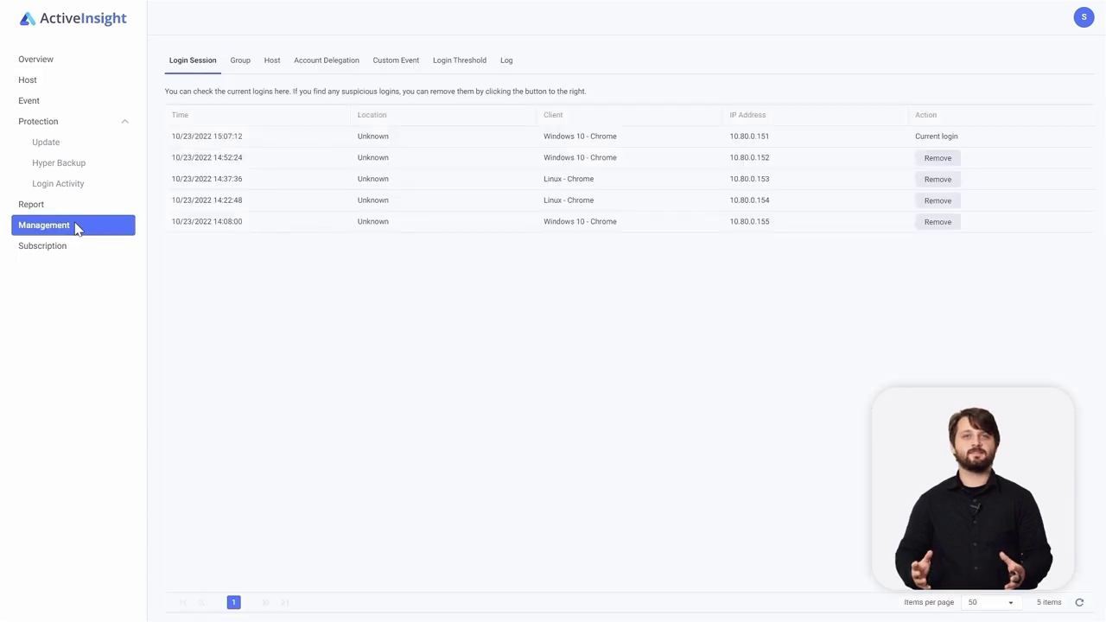
click(243, 68)
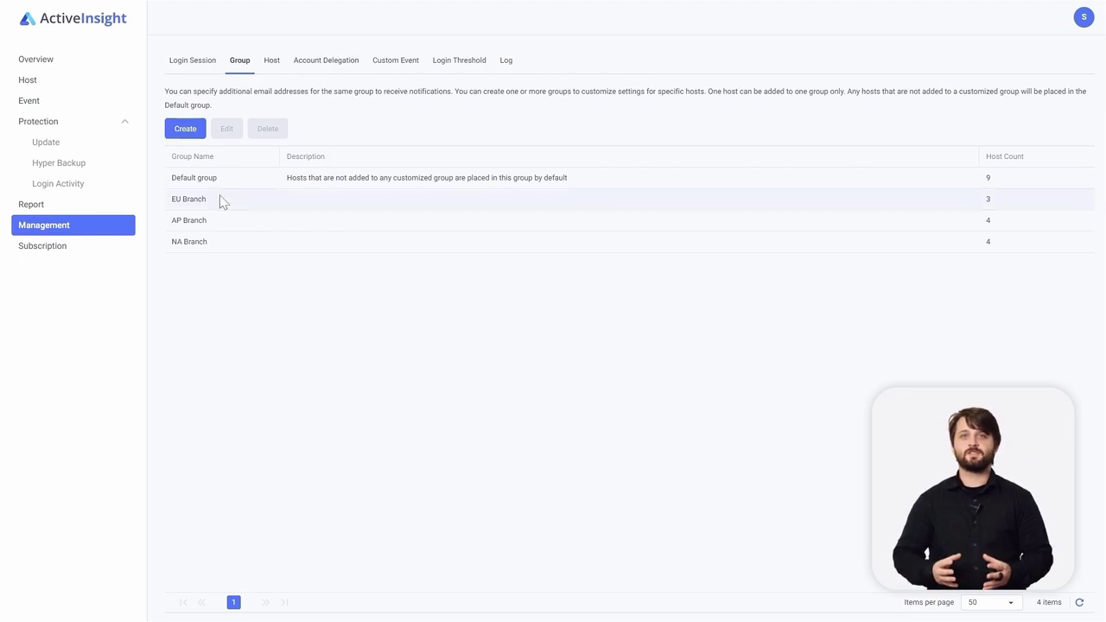
click(227, 245)
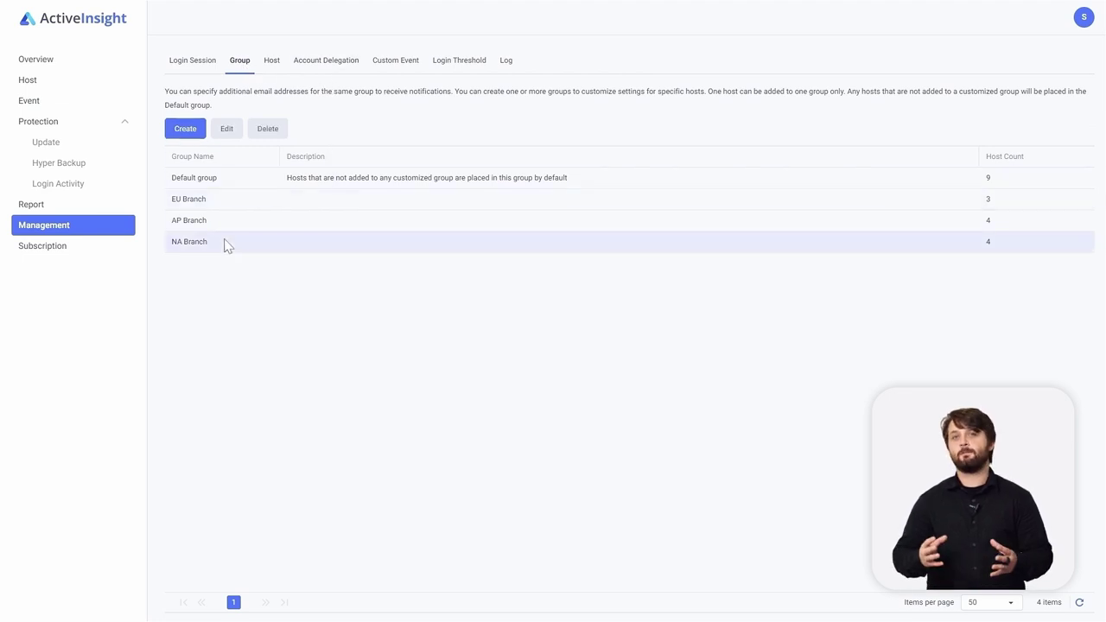
click(223, 135)
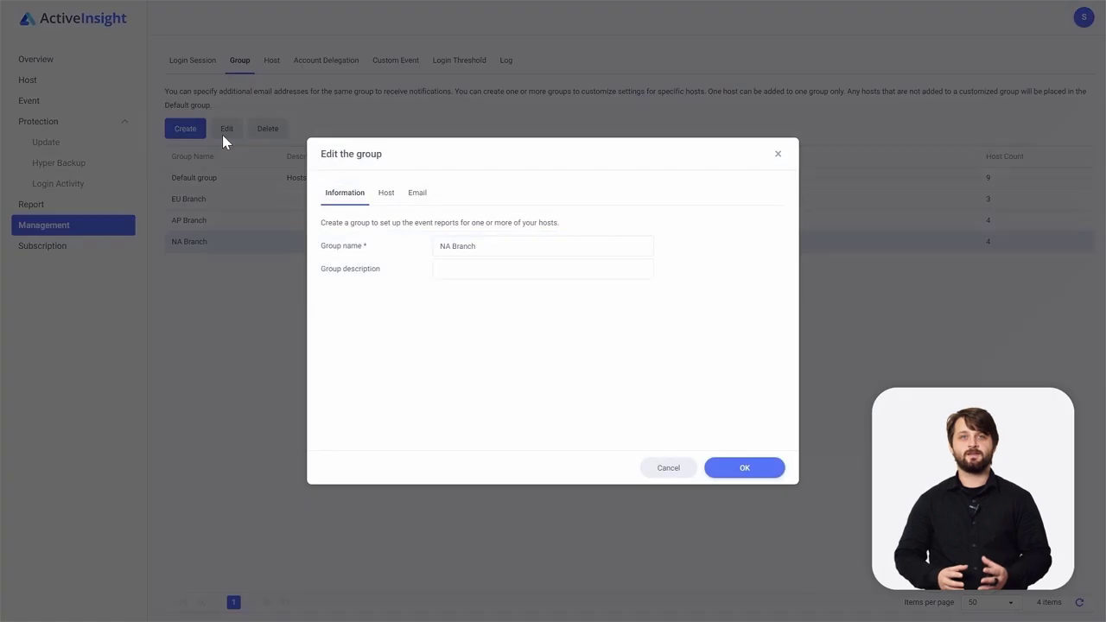
- Review NA Branch's member hosts and notification emails, then close without saving
click(386, 193)
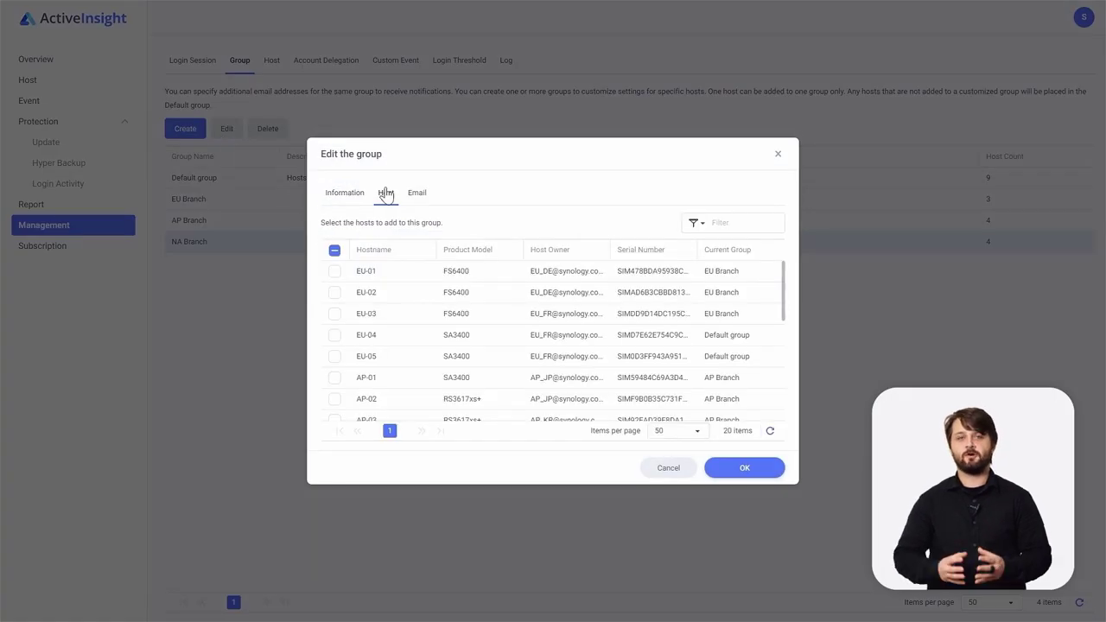
scroll(424, 311, down, 2)
scroll(423, 311, down, 4)
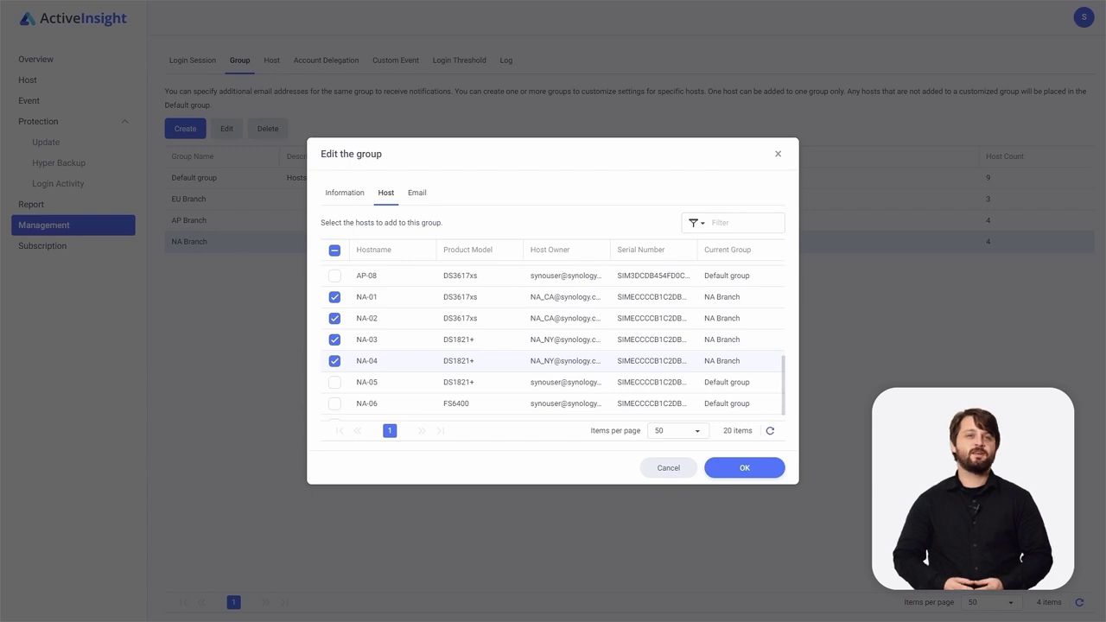
click(424, 200)
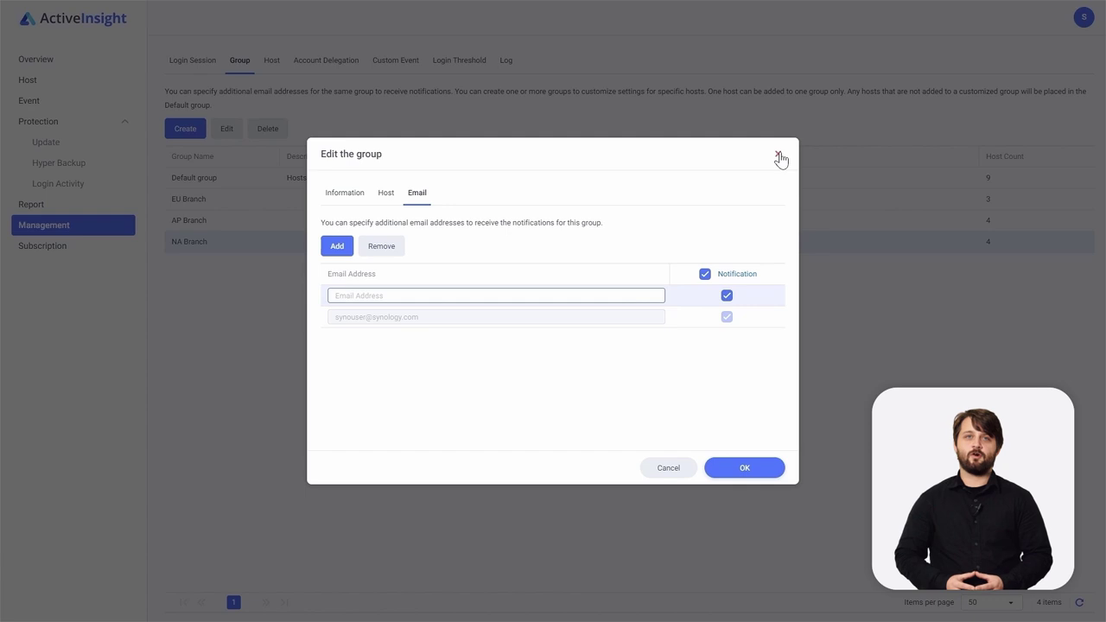
click(779, 157)
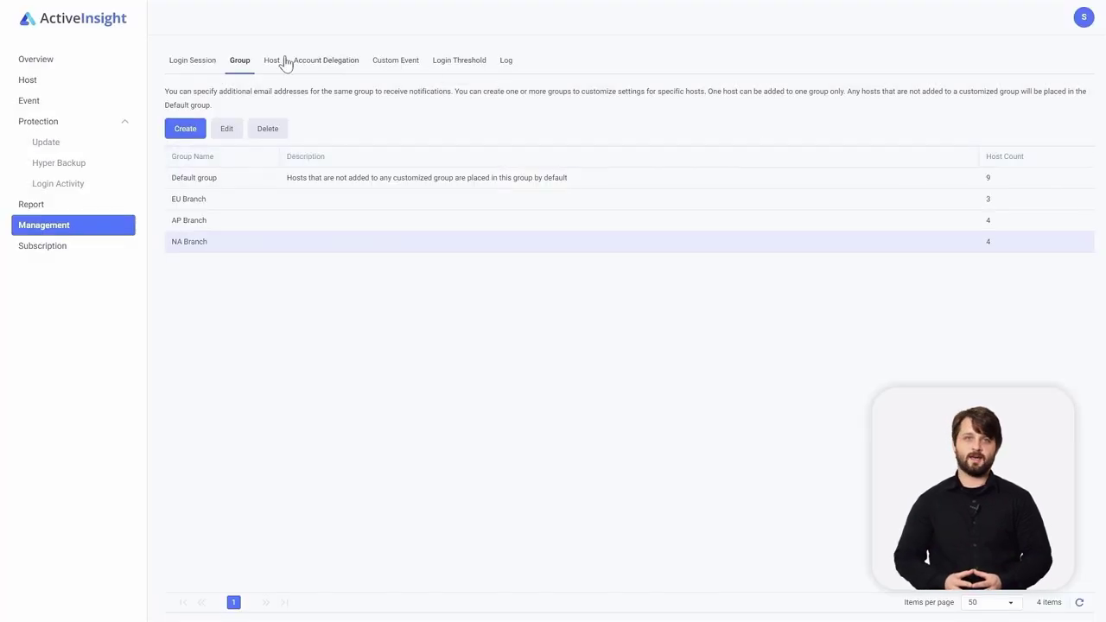
- Filter the host cards to the NA Branch group, then reset to all groups
click(61, 83)
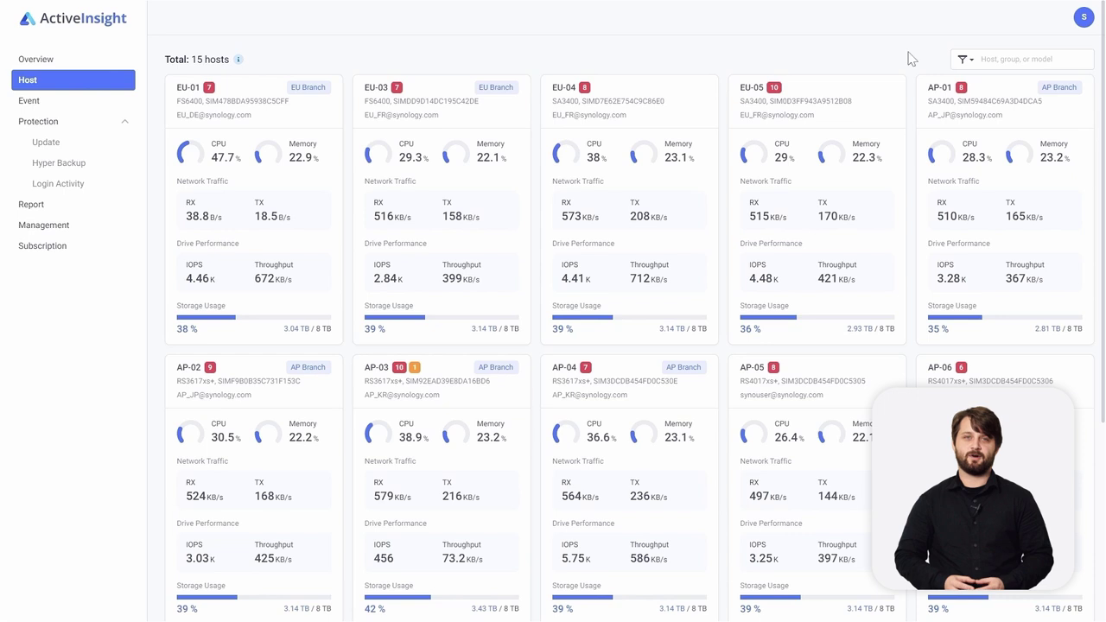
click(963, 60)
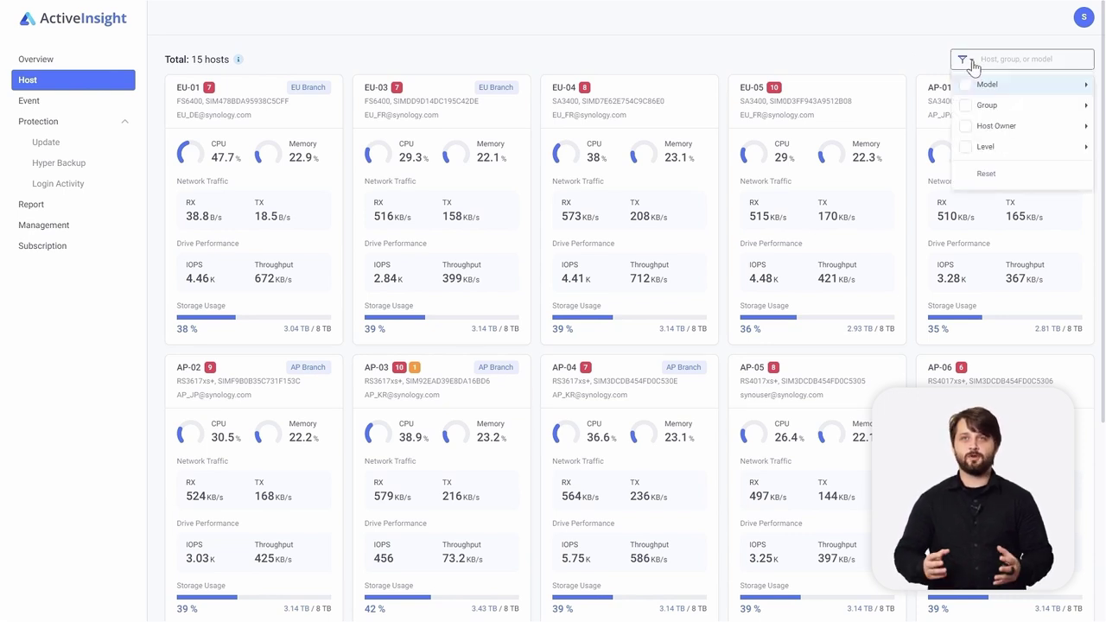
mouse_move(977, 105)
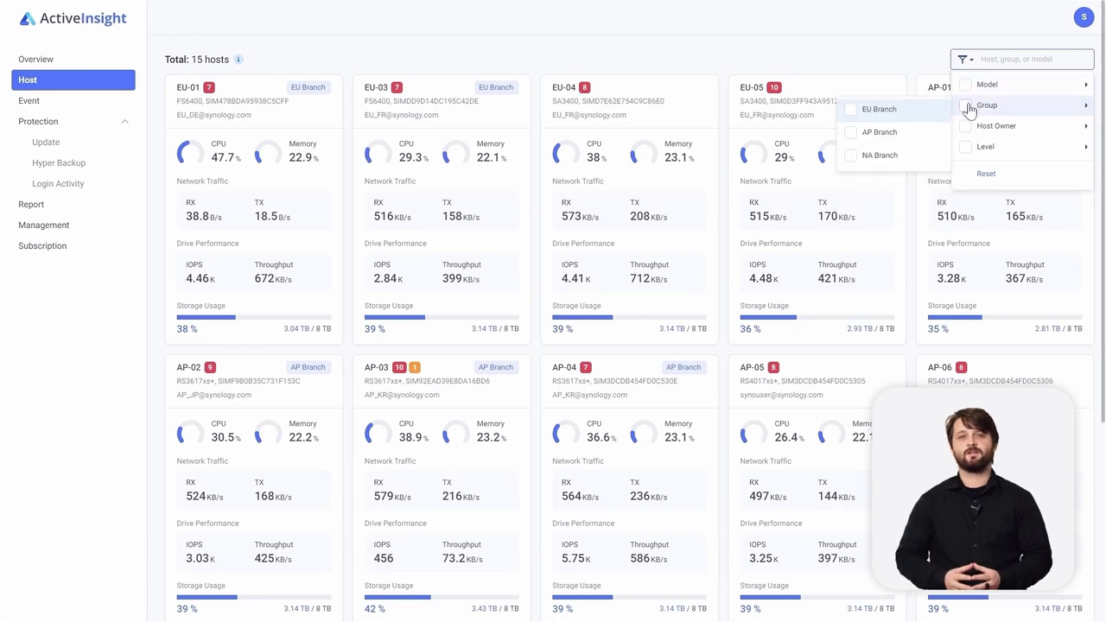
click(852, 157)
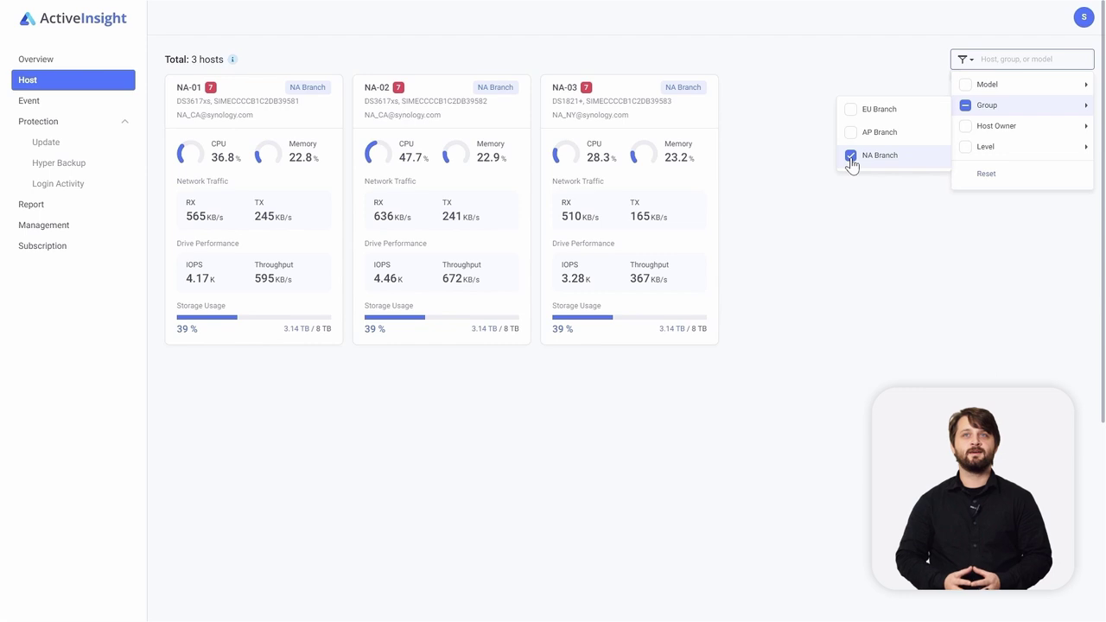
click(965, 106)
- Filter the hosts to a single owner's machines, then open host AP-05's detail page
mouse_move(969, 130)
click(851, 268)
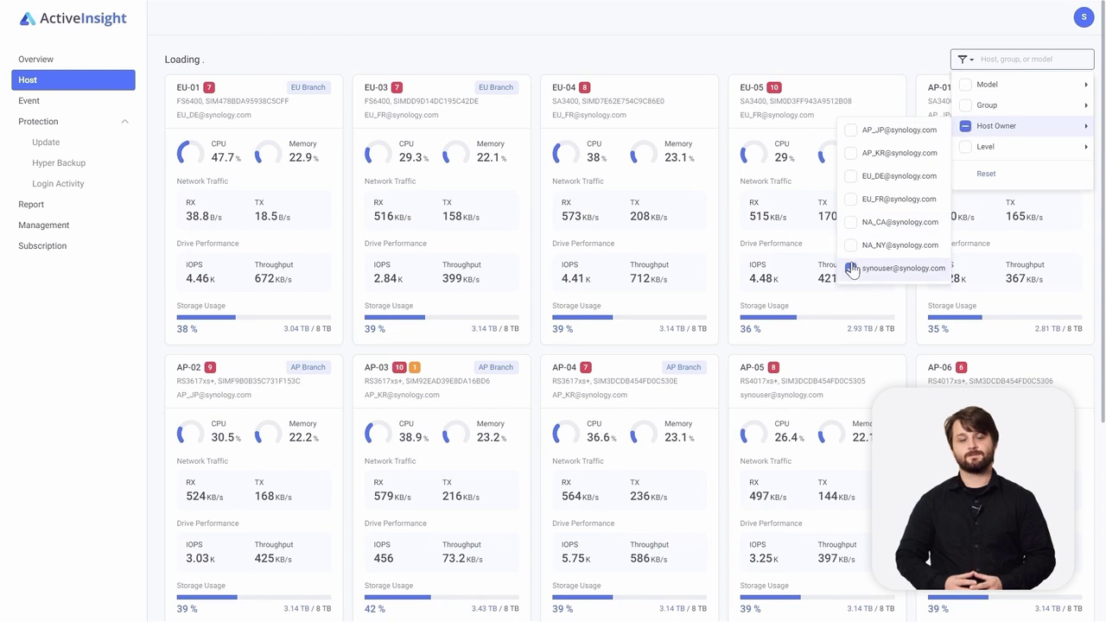
click(837, 427)
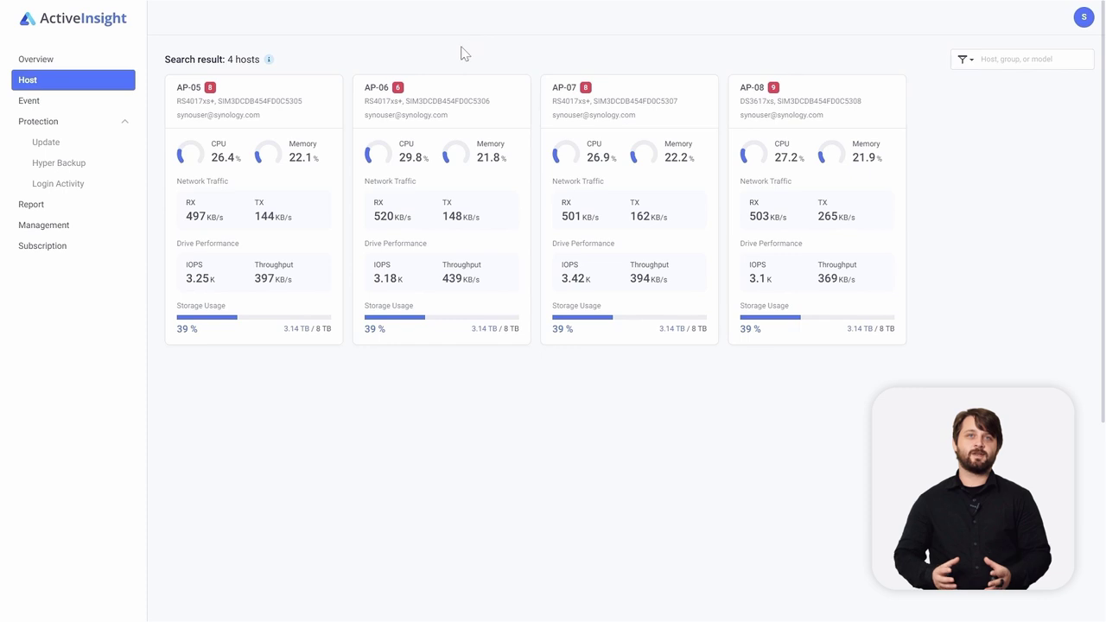
click(326, 141)
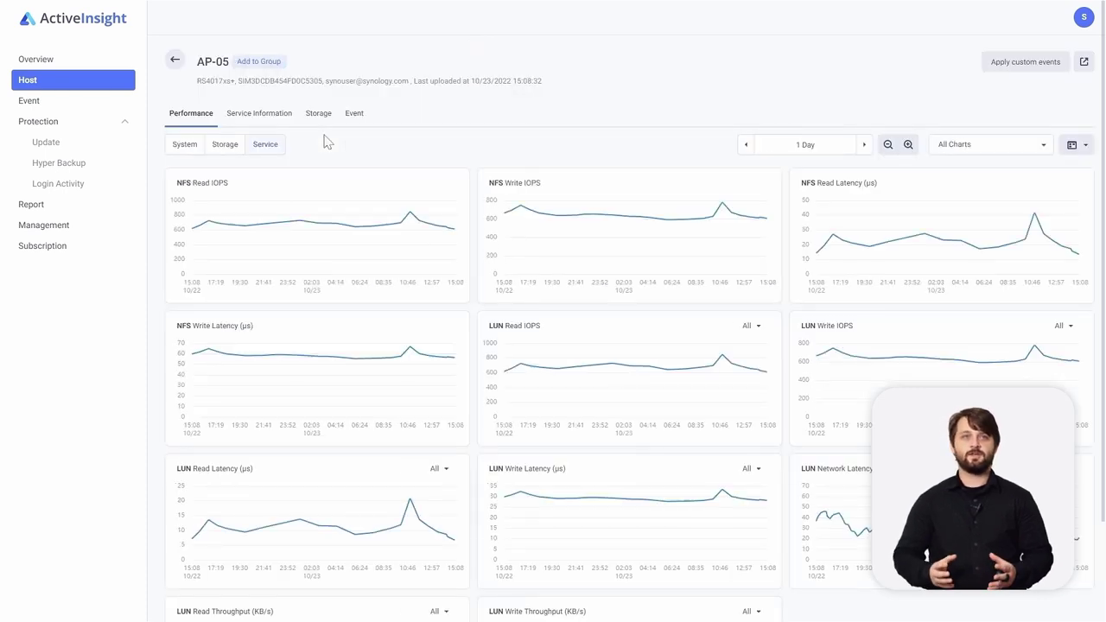
- Browse AP-05's system, storage and service charts, services and storage usage, ending on its events
click(174, 154)
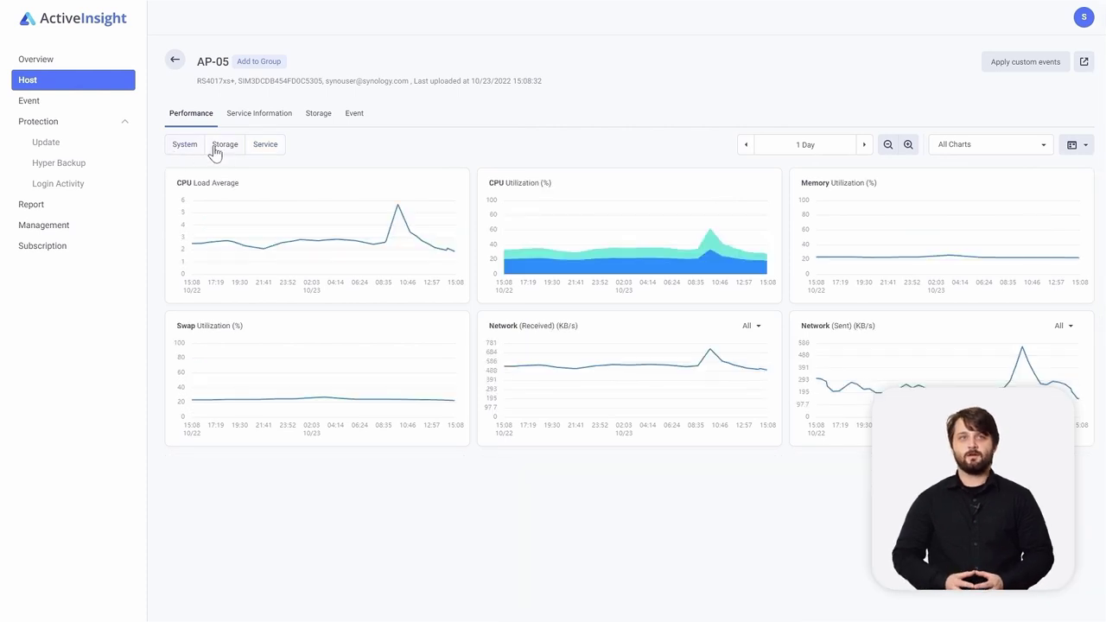
click(217, 149)
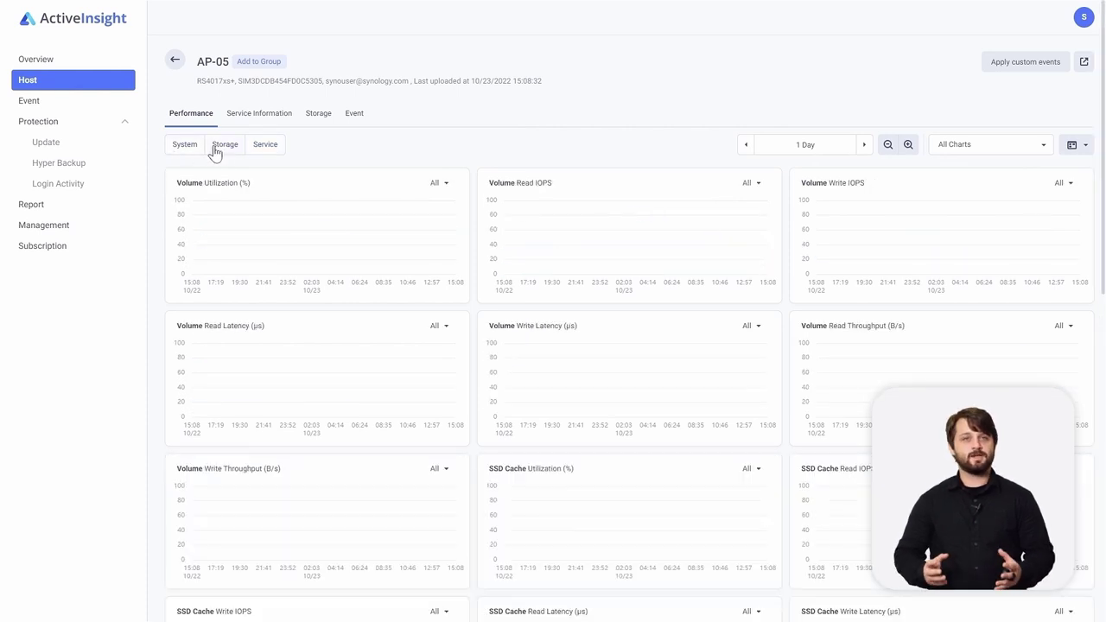
click(266, 151)
click(259, 126)
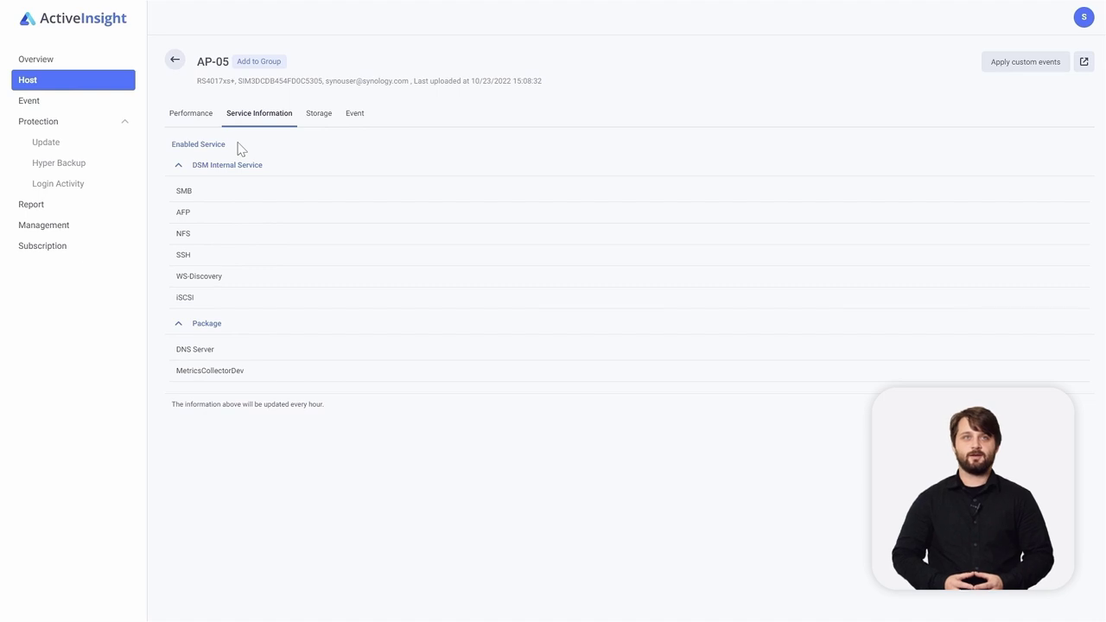
click(318, 122)
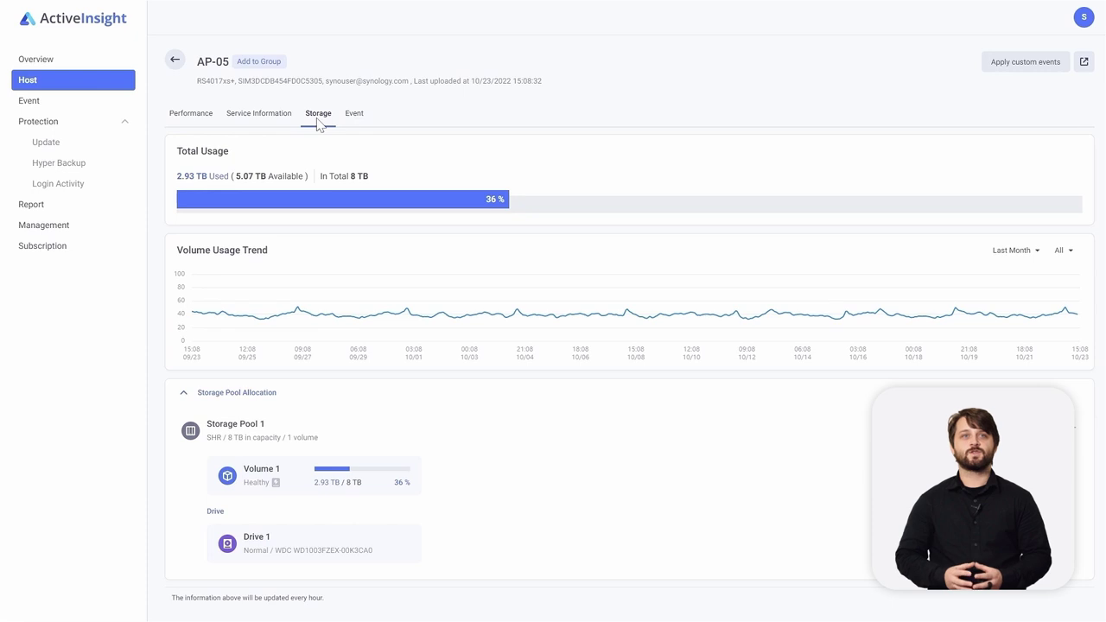
mouse_move(343, 291)
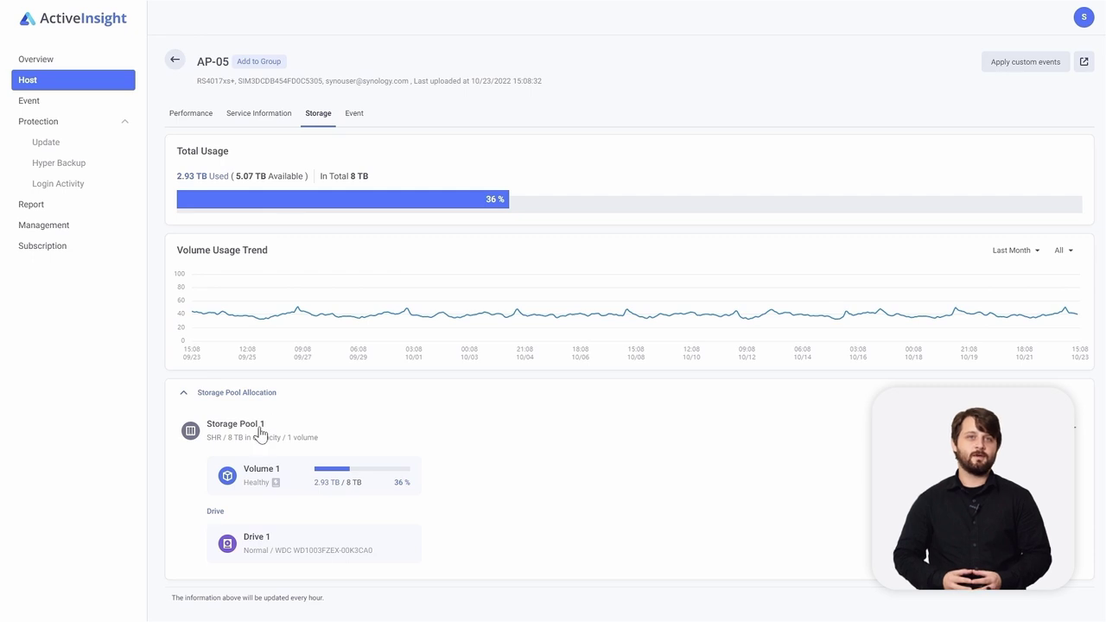
click(353, 119)
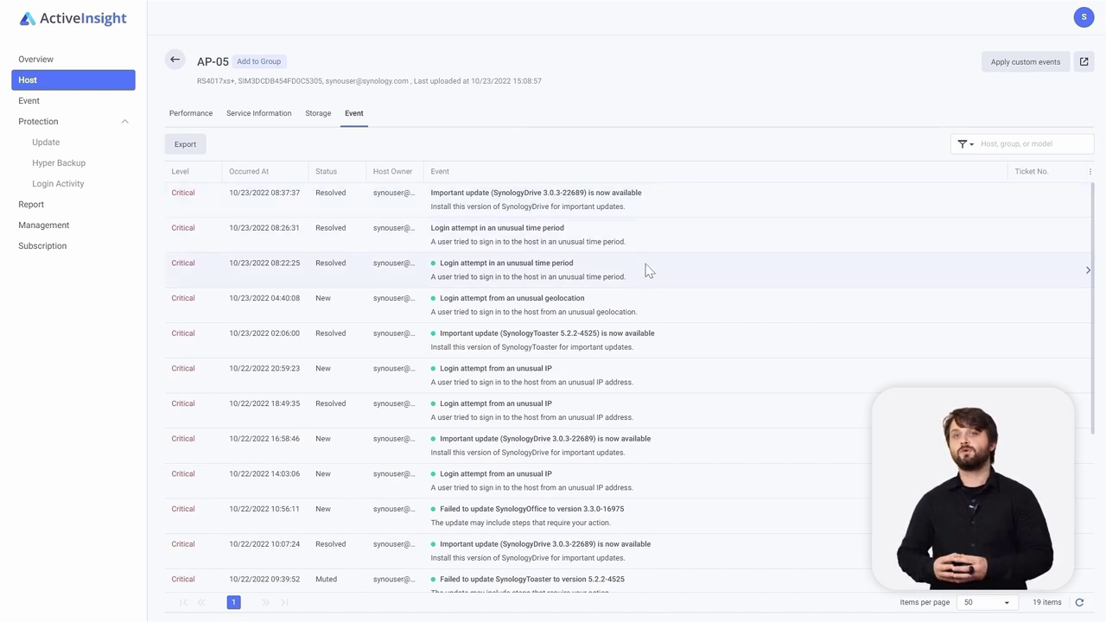
- Resolve AP-05's 10/23/2022 unusual-geolocation login event after checking its mute durations
click(648, 308)
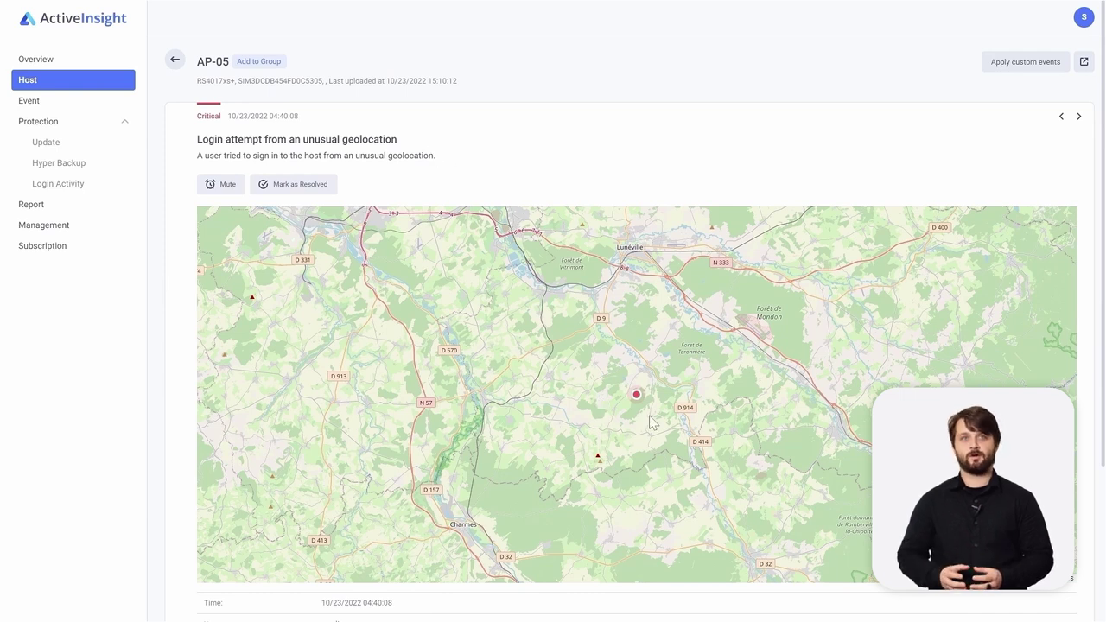
scroll(639, 414, down, 3)
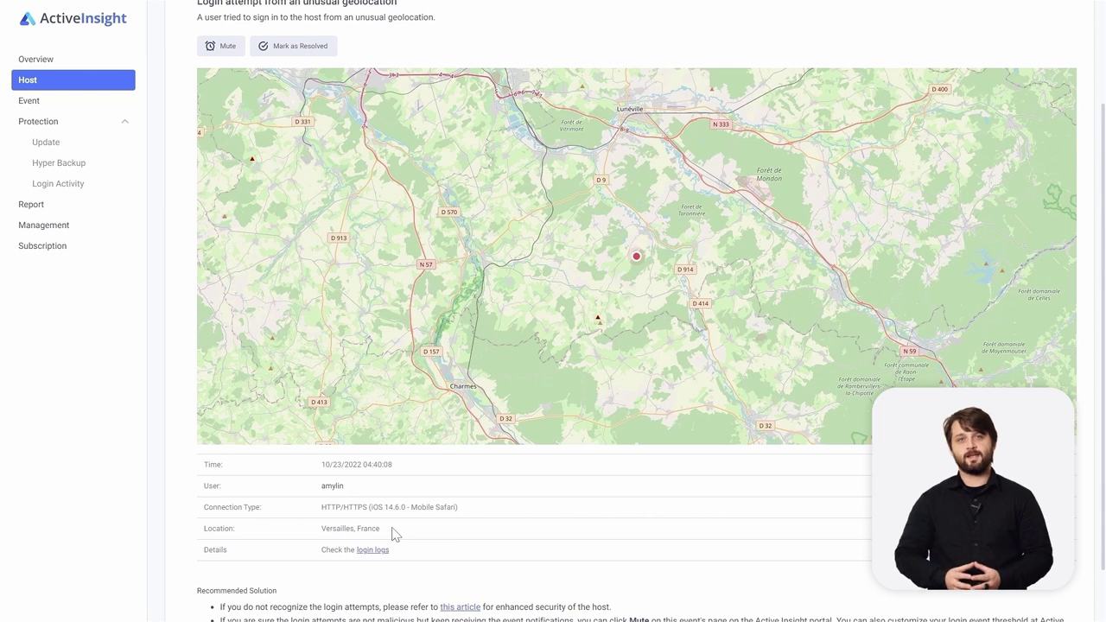
scroll(394, 533, down, 2)
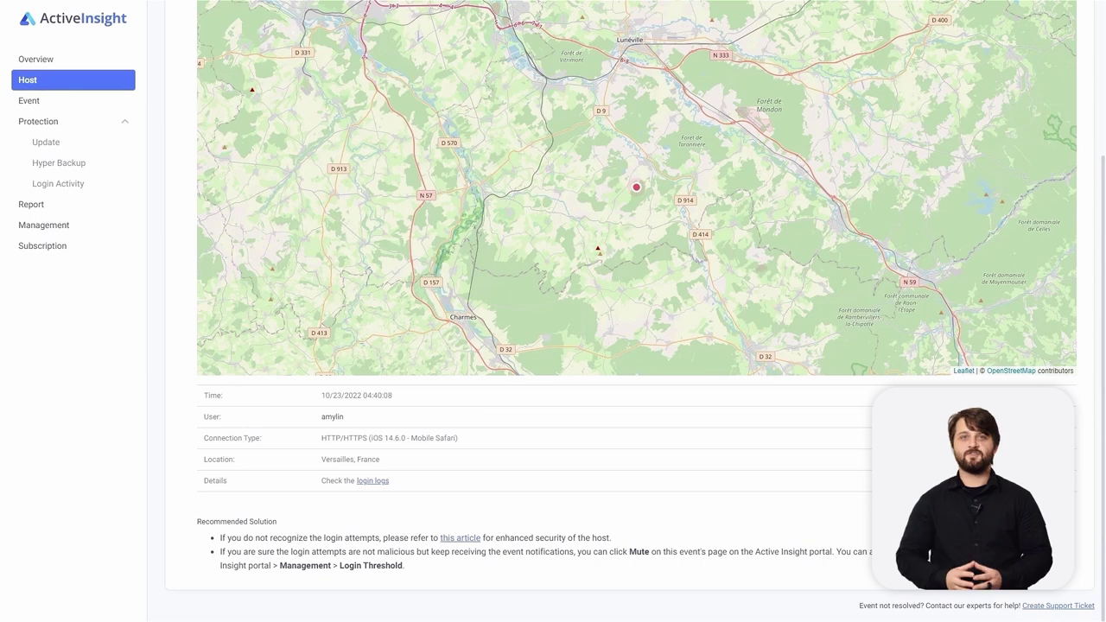
scroll(420, 282, up, 3)
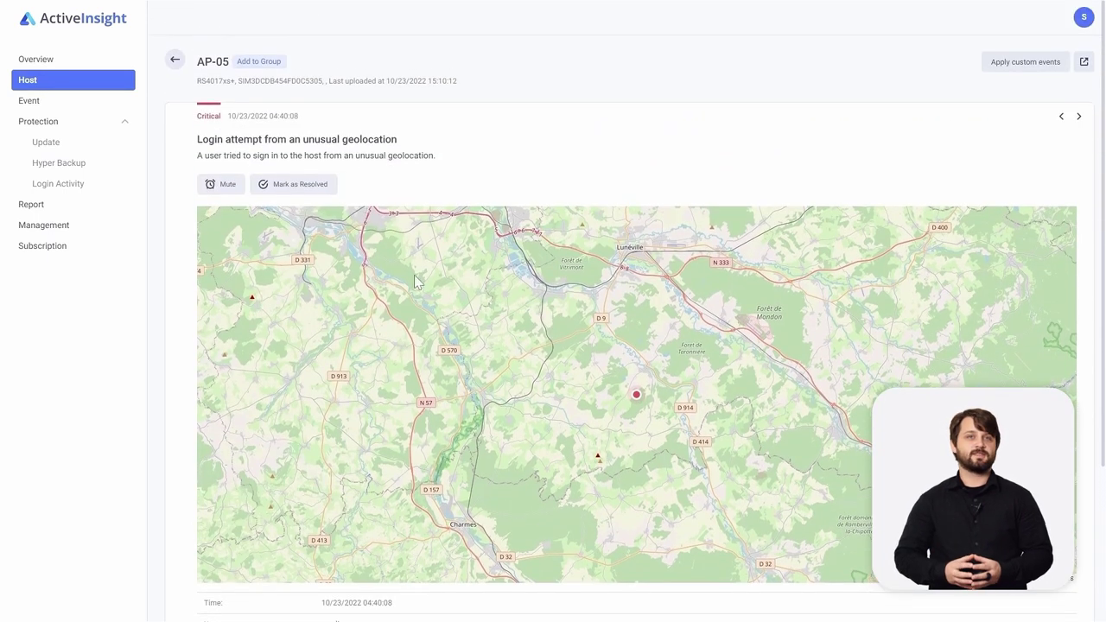
click(219, 184)
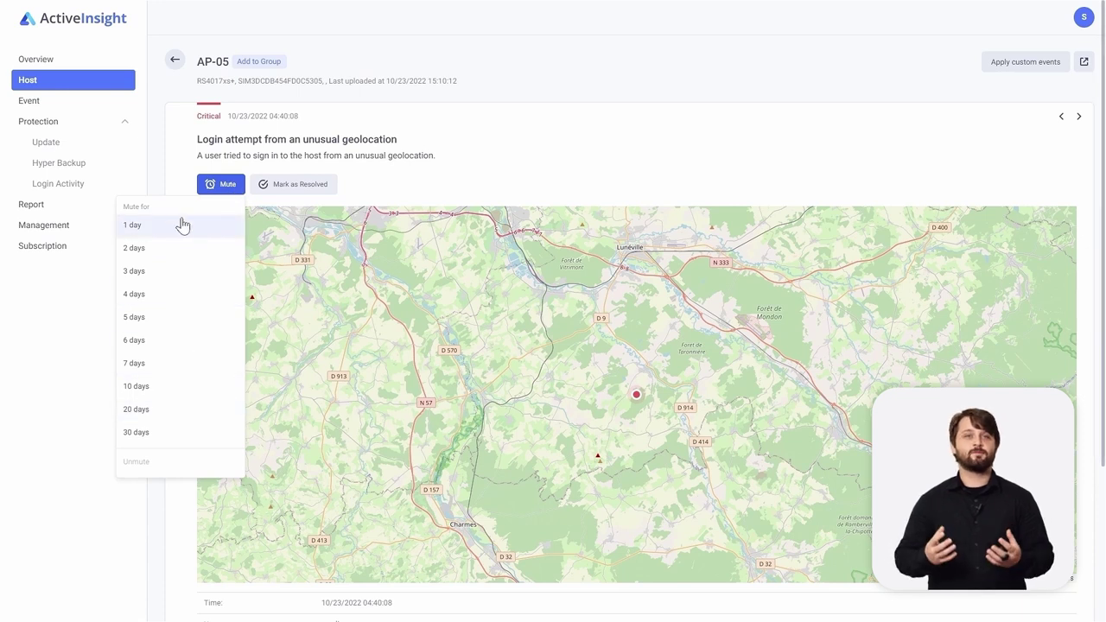
click(334, 184)
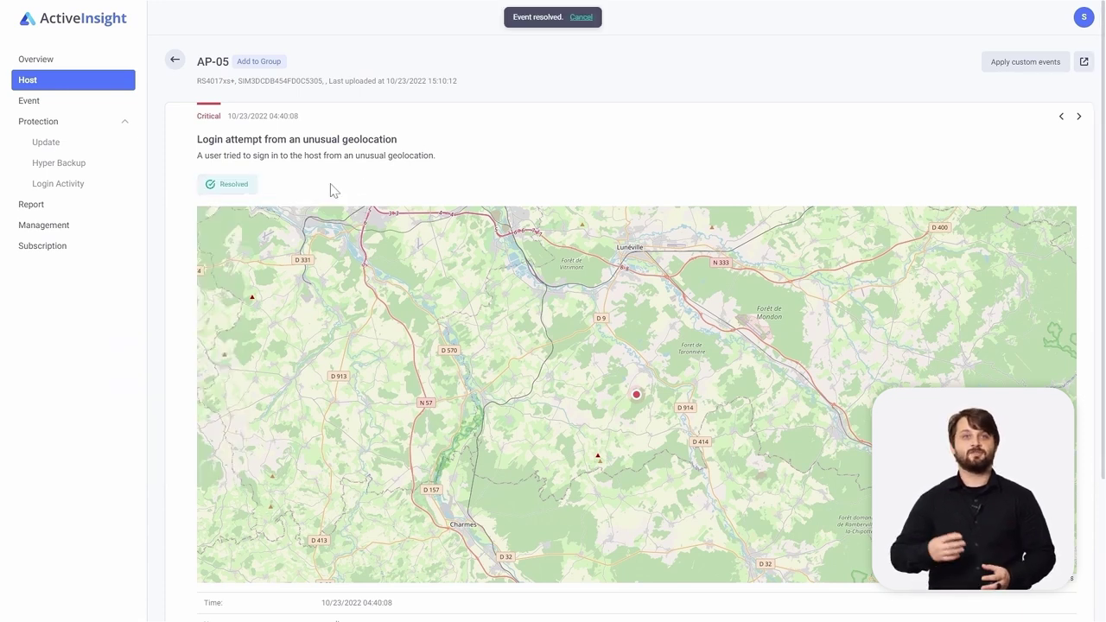
click(176, 61)
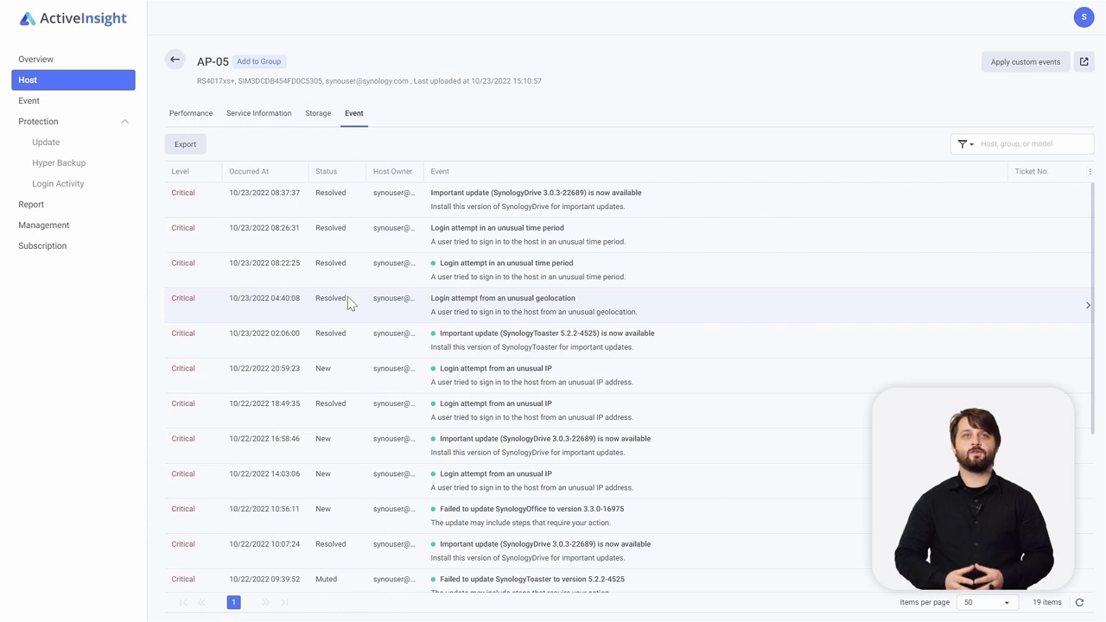
- Open the all-hosts event list and browse its filter and the Muted, Resolved and All tabs
click(80, 100)
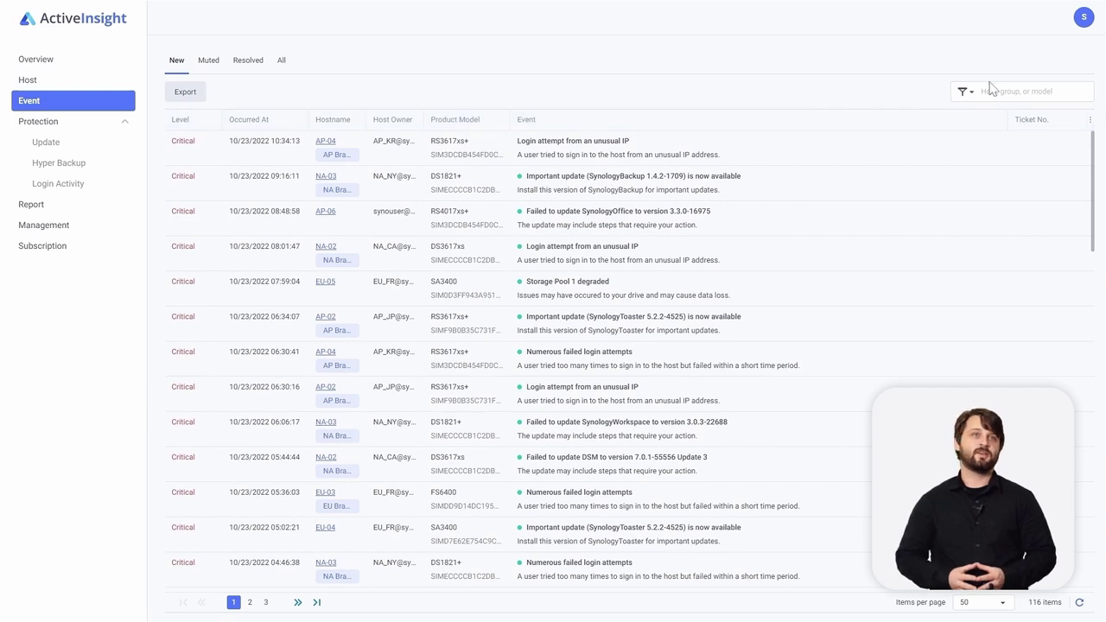
click(964, 92)
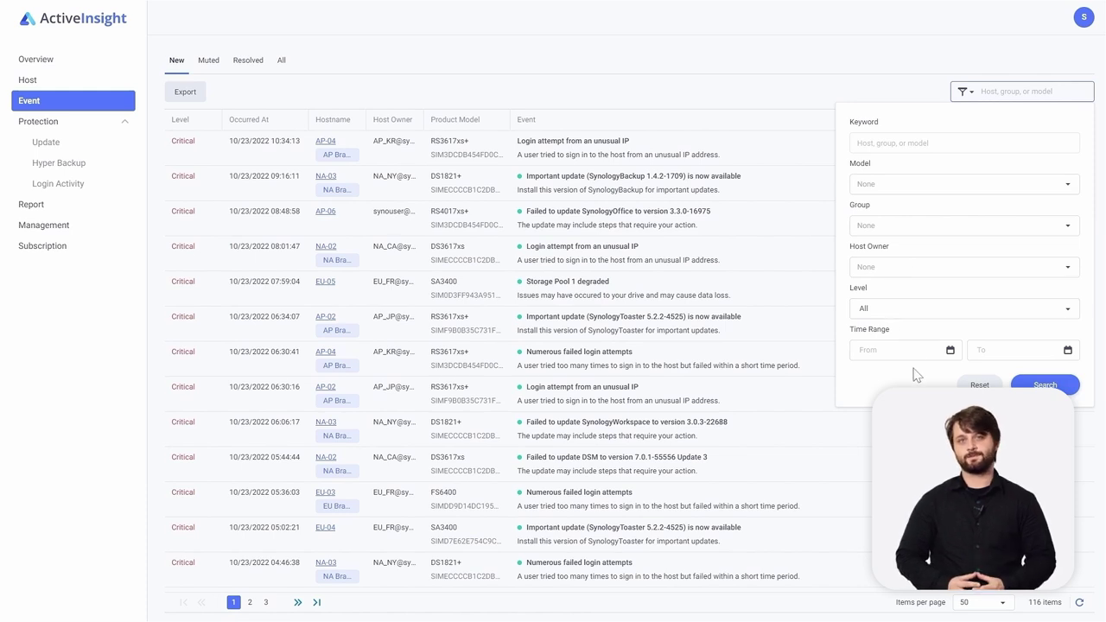
click(582, 89)
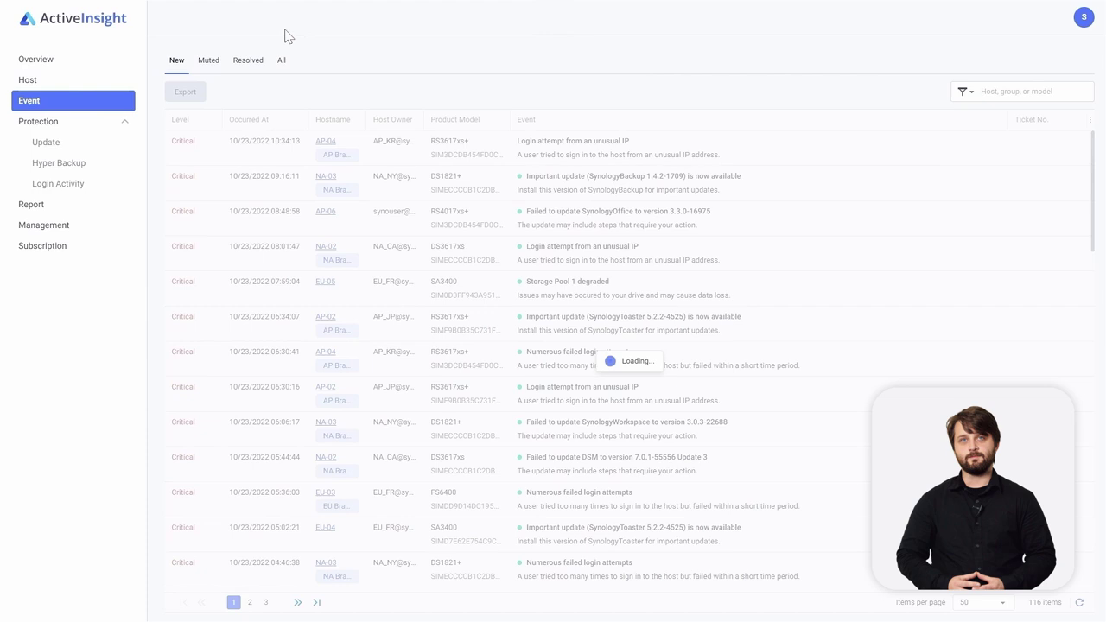
click(218, 64)
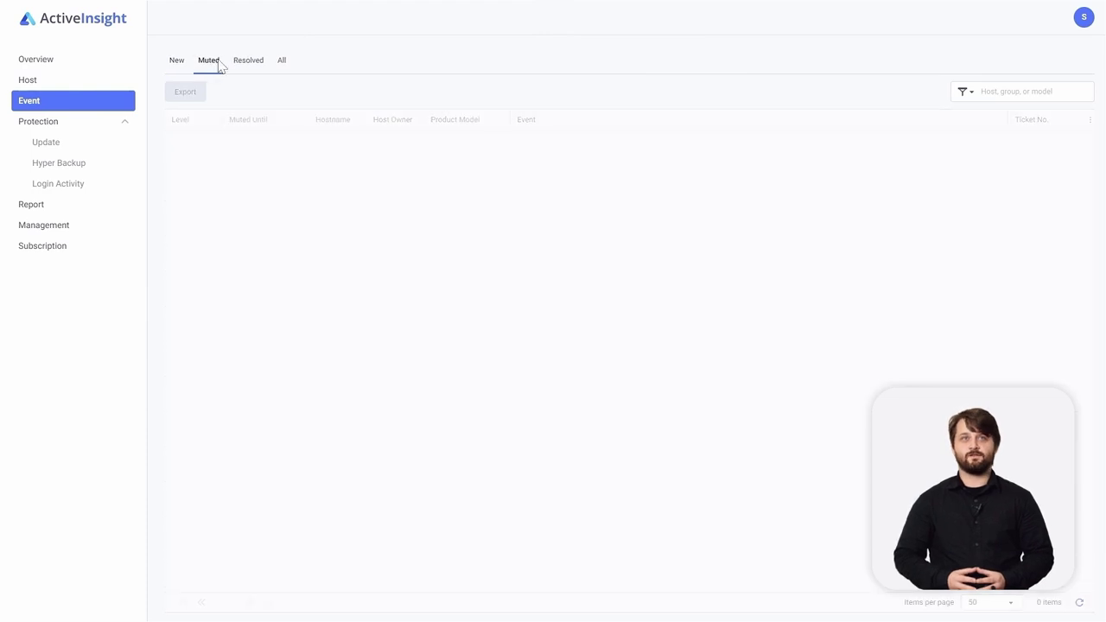
click(248, 65)
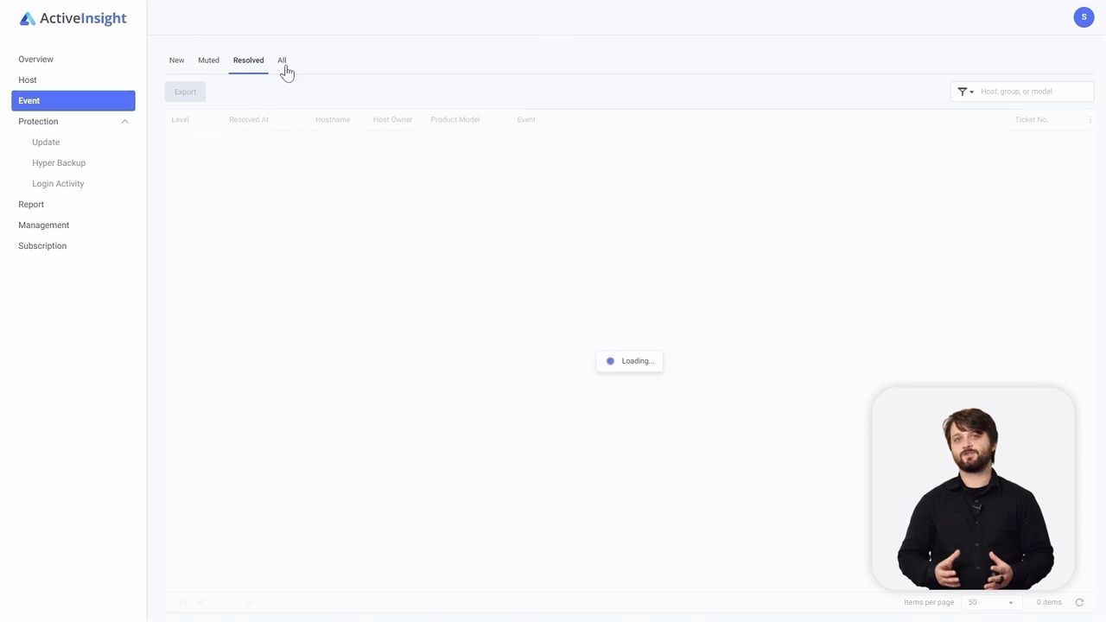
click(283, 64)
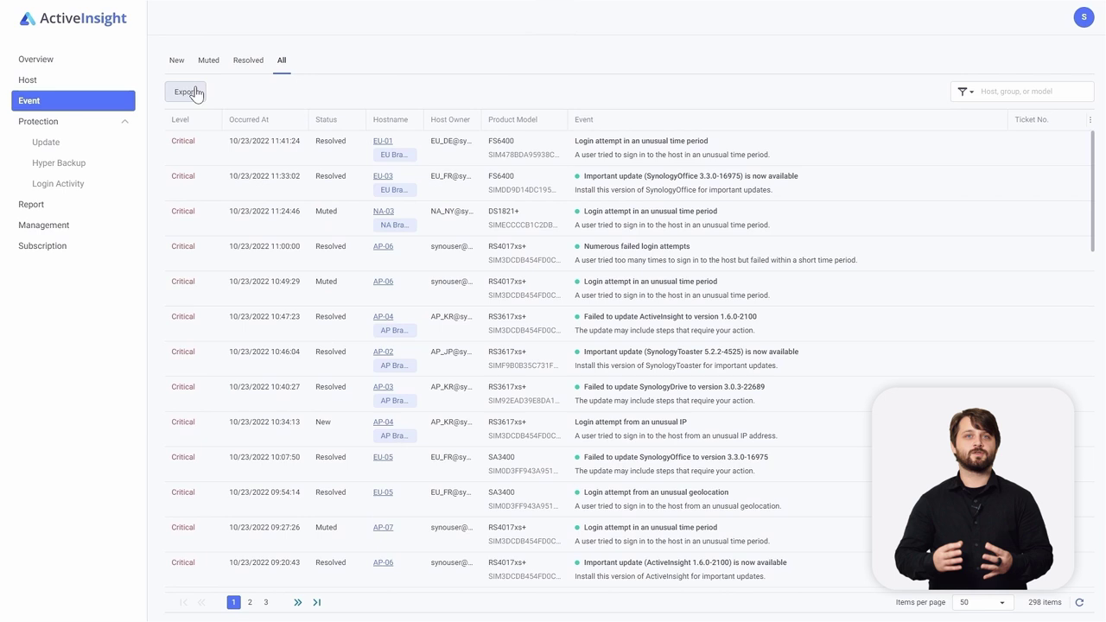
- Export the events of every status to a CSV file
click(186, 92)
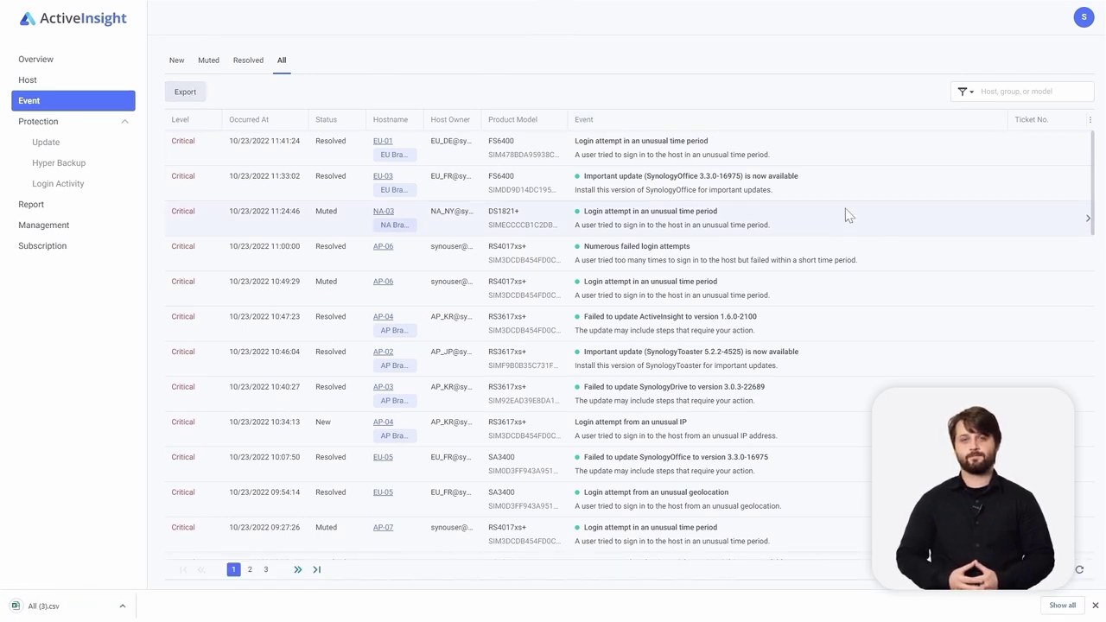
click(1095, 606)
click(58, 145)
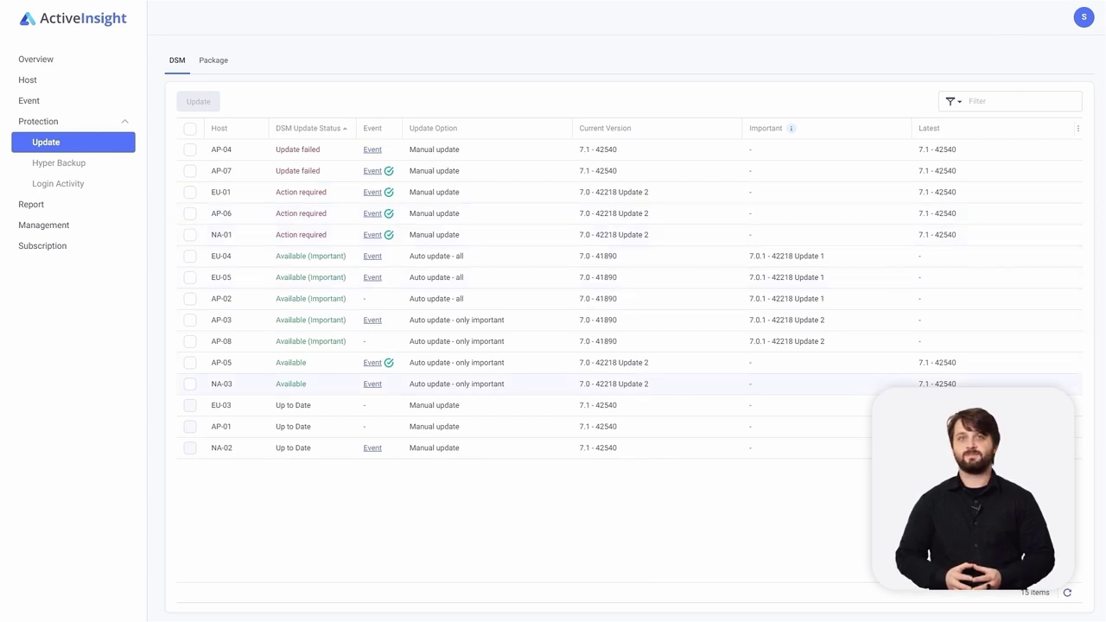
- Select EU-04 for a DSM 7.0.1-42218 Update 1 update, then close without applying it
mouse_move(791, 135)
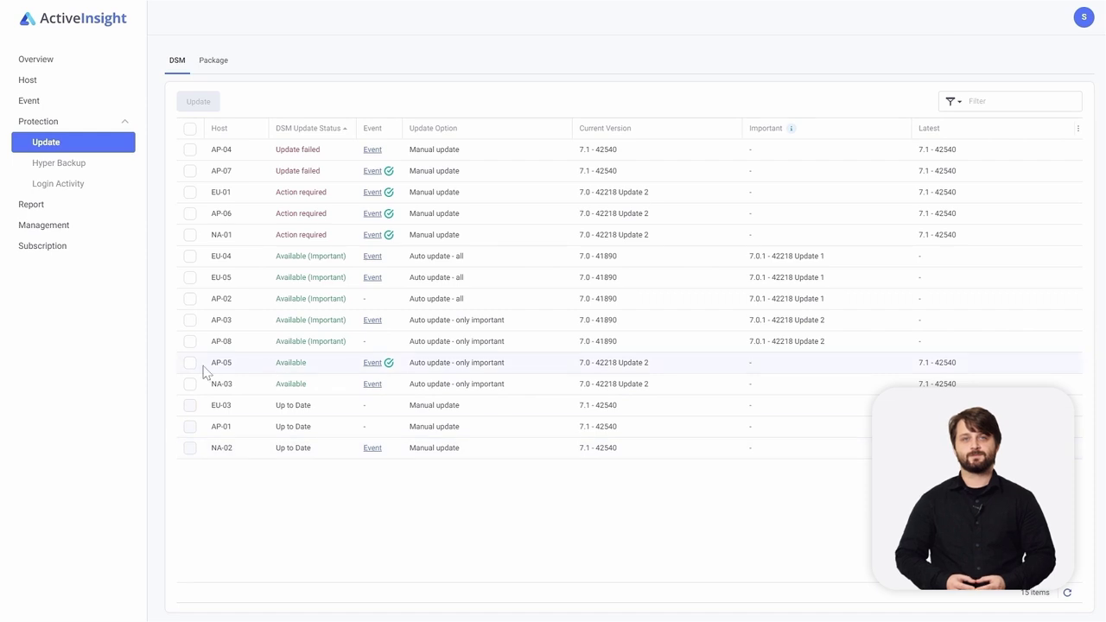
click(190, 256)
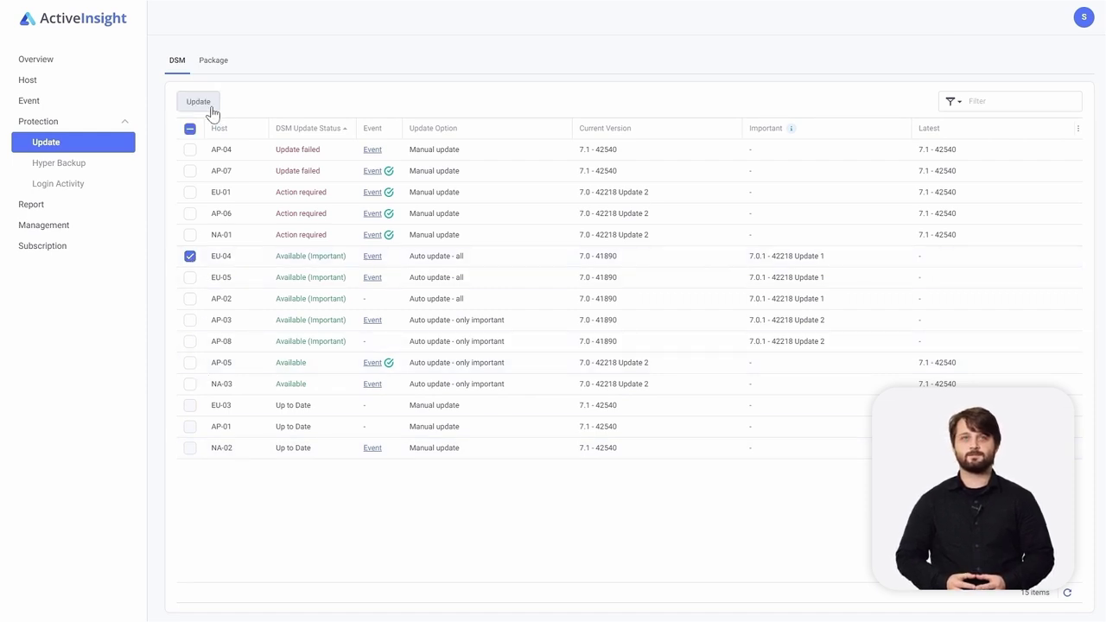
click(207, 106)
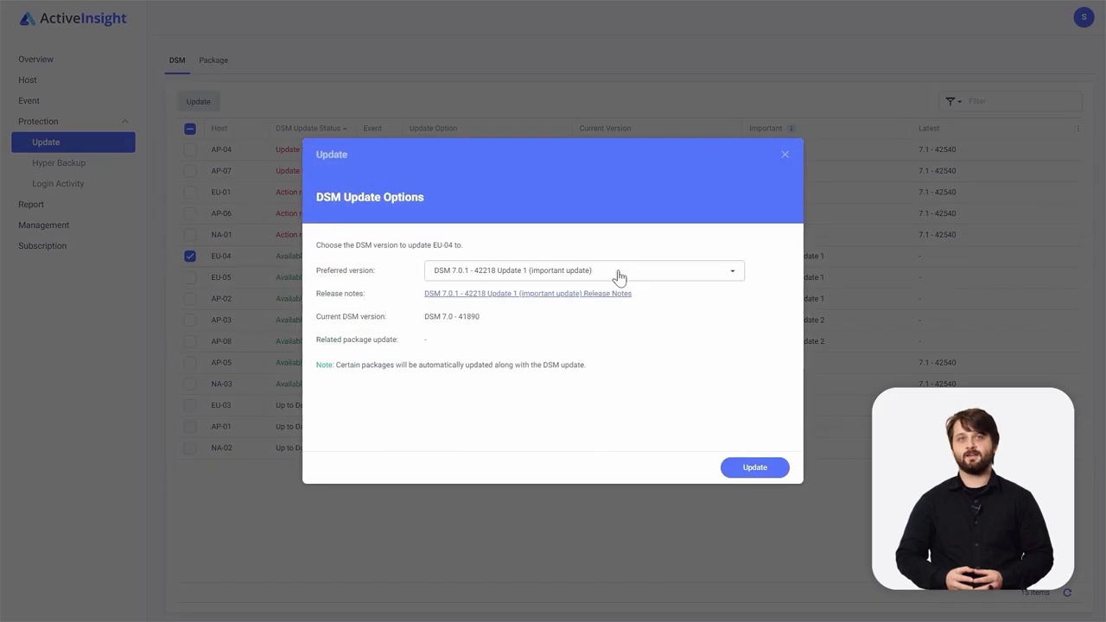
click(621, 276)
click(644, 297)
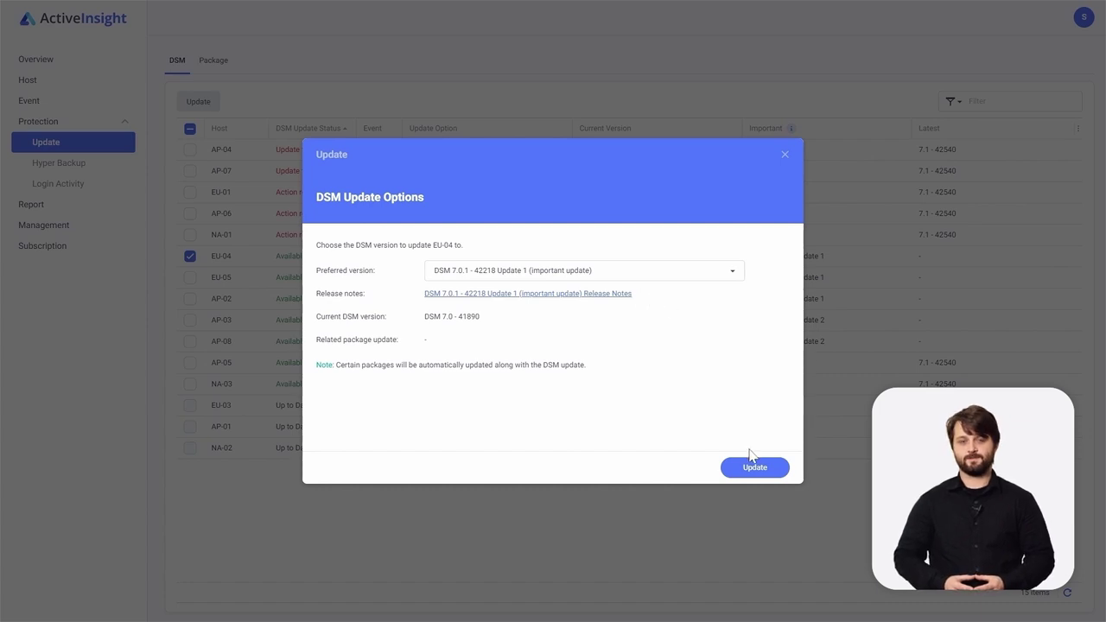
click(785, 154)
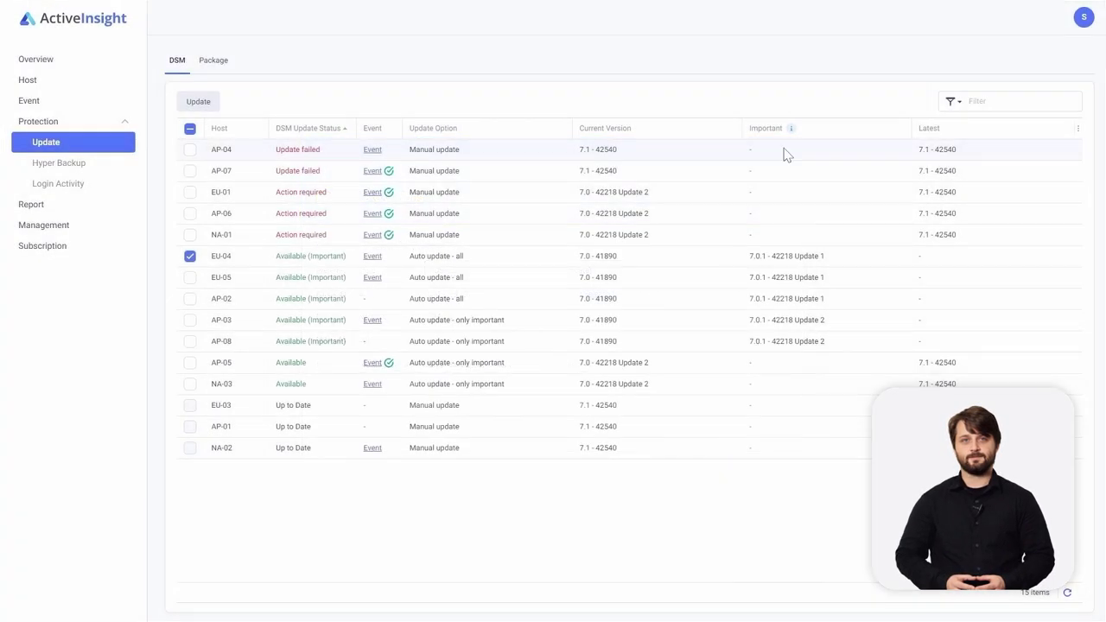
click(217, 63)
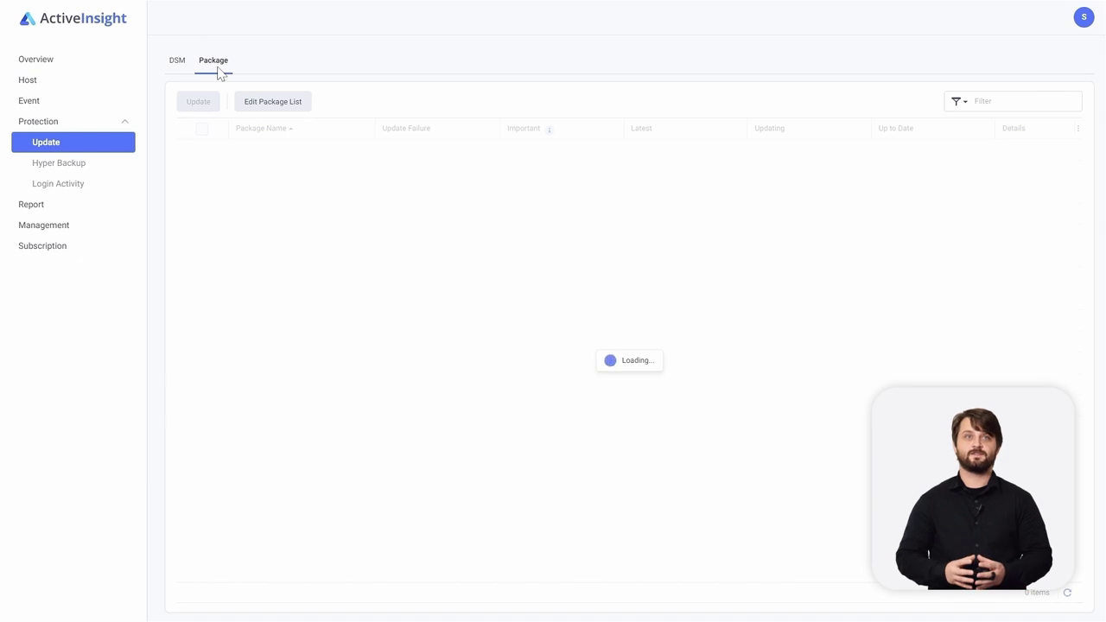
- Review the list of packages shown and close it unchanged
click(273, 102)
scroll(482, 349, down, 3)
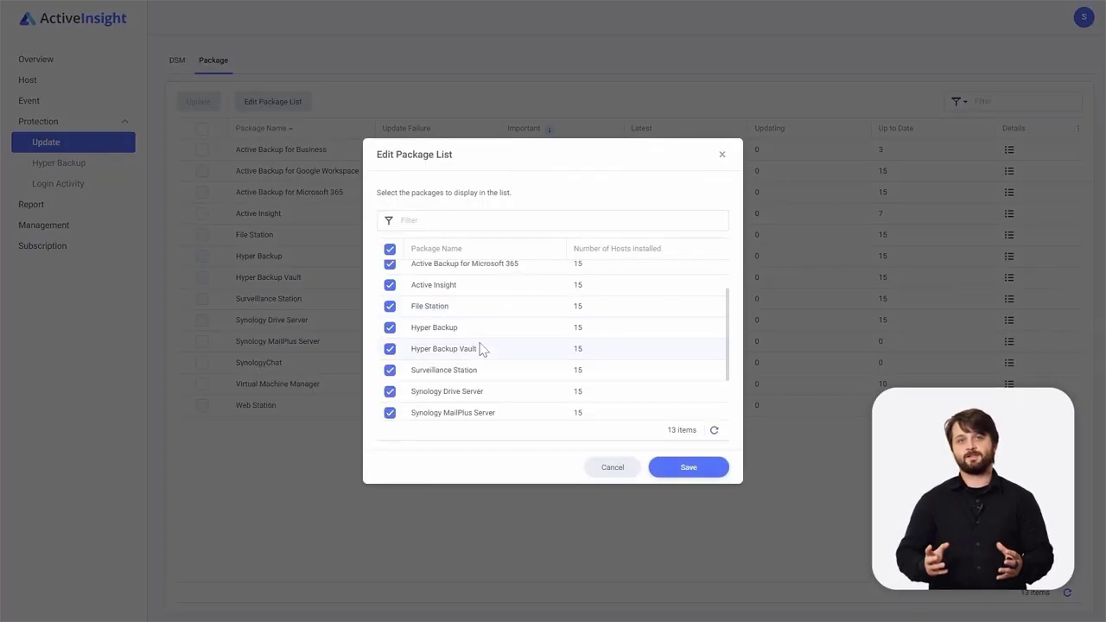
scroll(483, 349, up, 3)
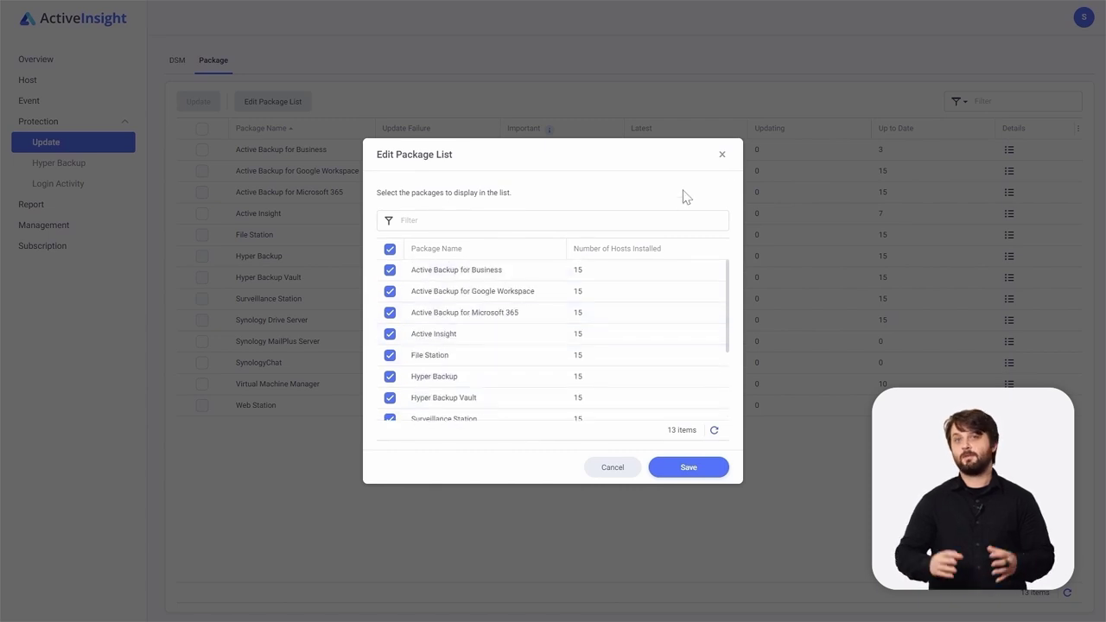
click(723, 156)
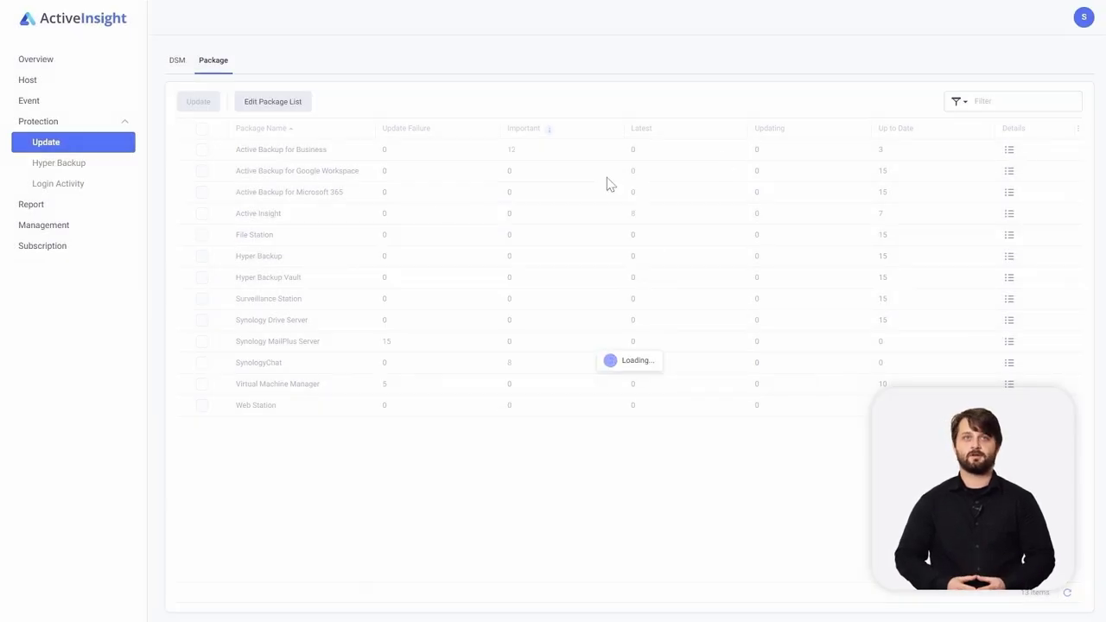
- Inspect Active Backup for Business update details for EU-03, then show every host's Hyper Backup status
click(204, 152)
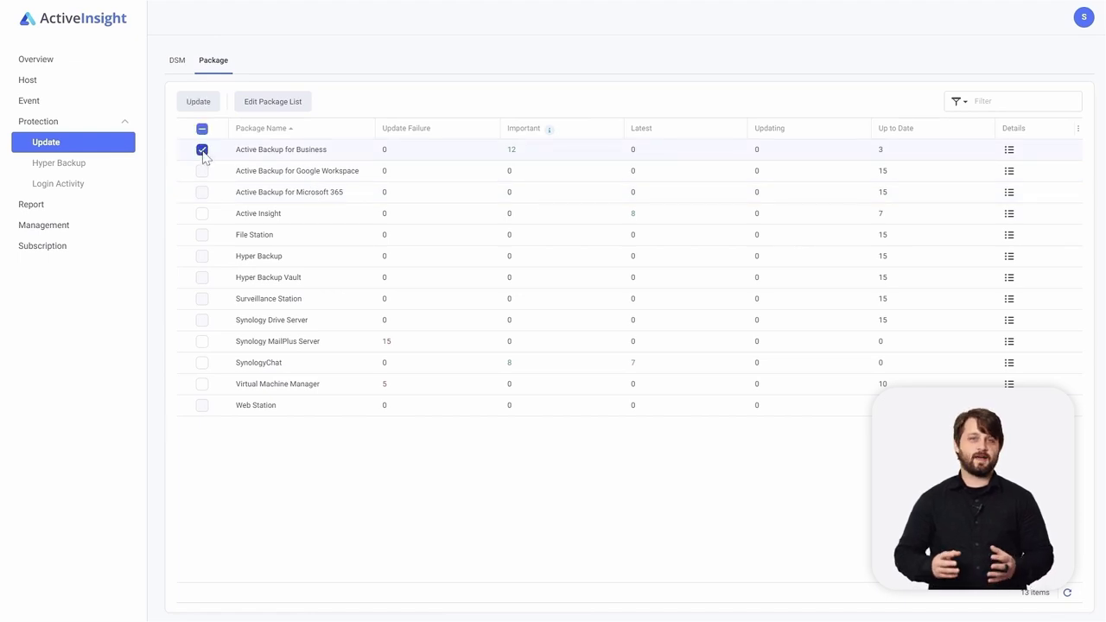
click(1009, 150)
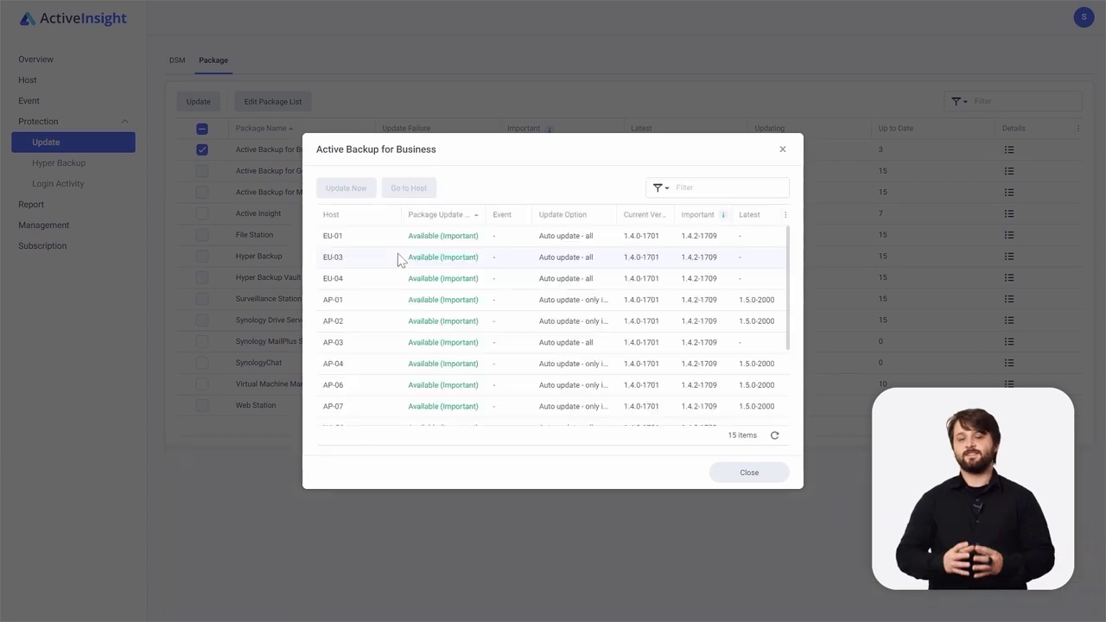
click(394, 261)
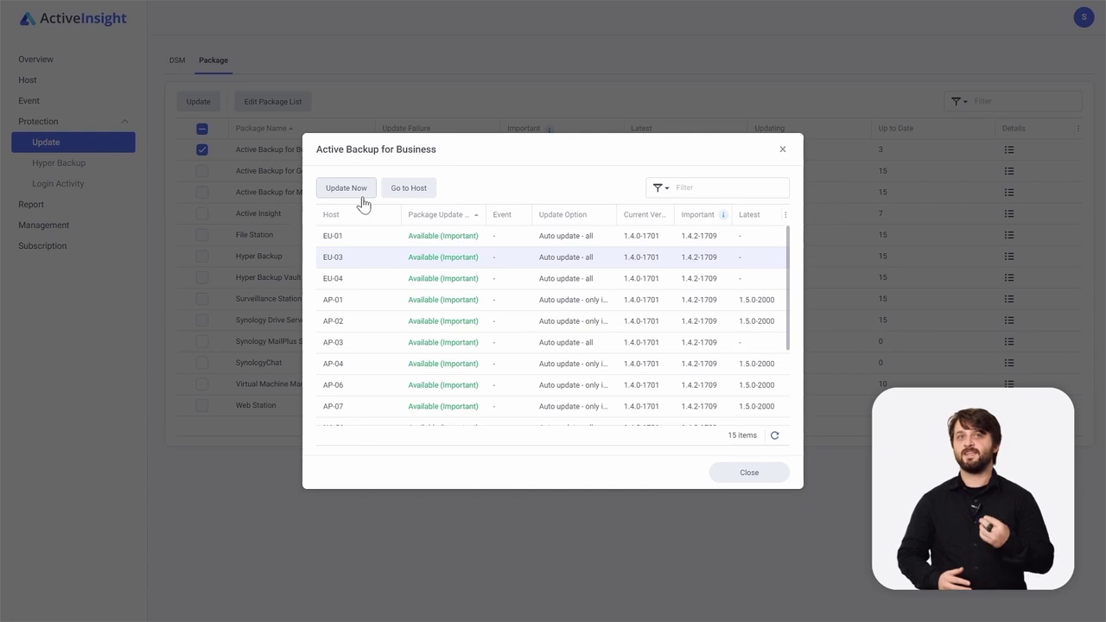
click(785, 152)
click(95, 169)
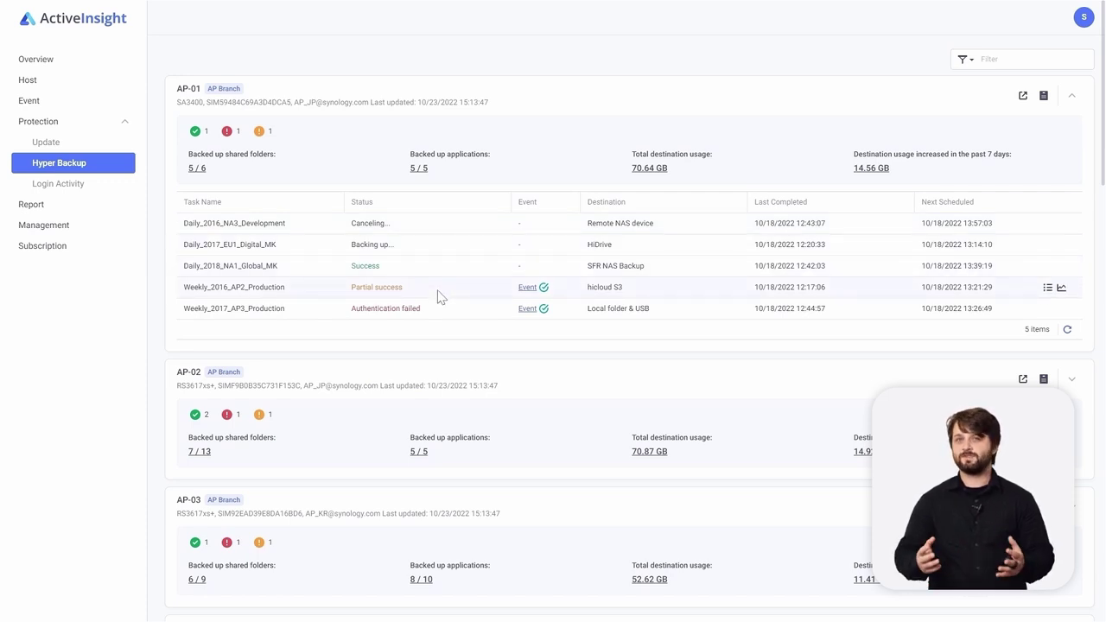
click(528, 310)
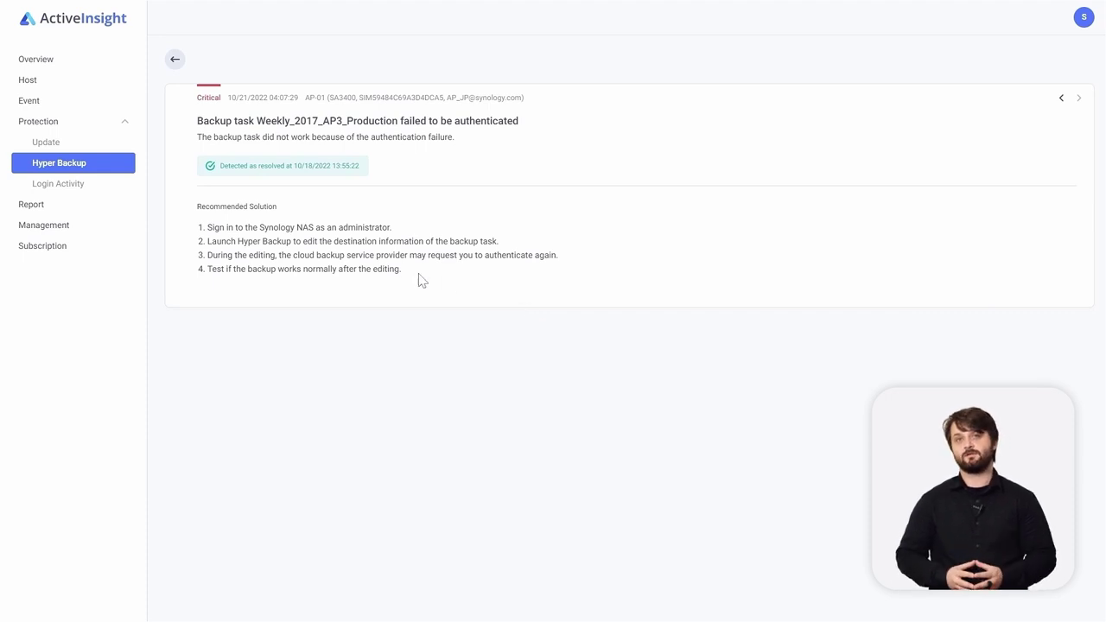
click(176, 62)
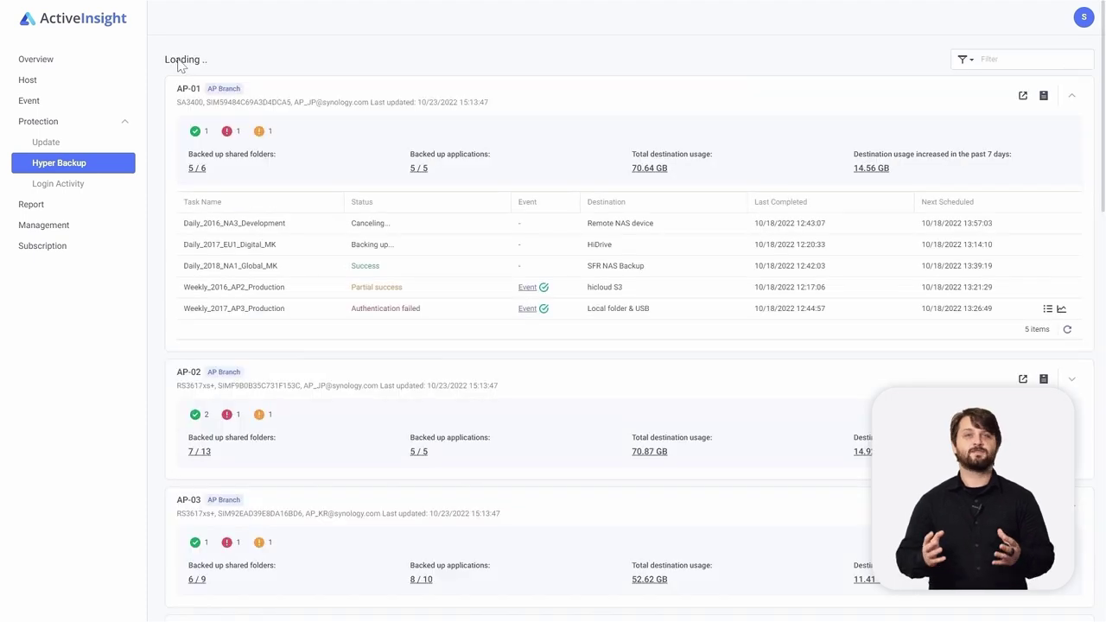
- Show the past-48-hour Login Activity overview and its host card filter options
click(90, 190)
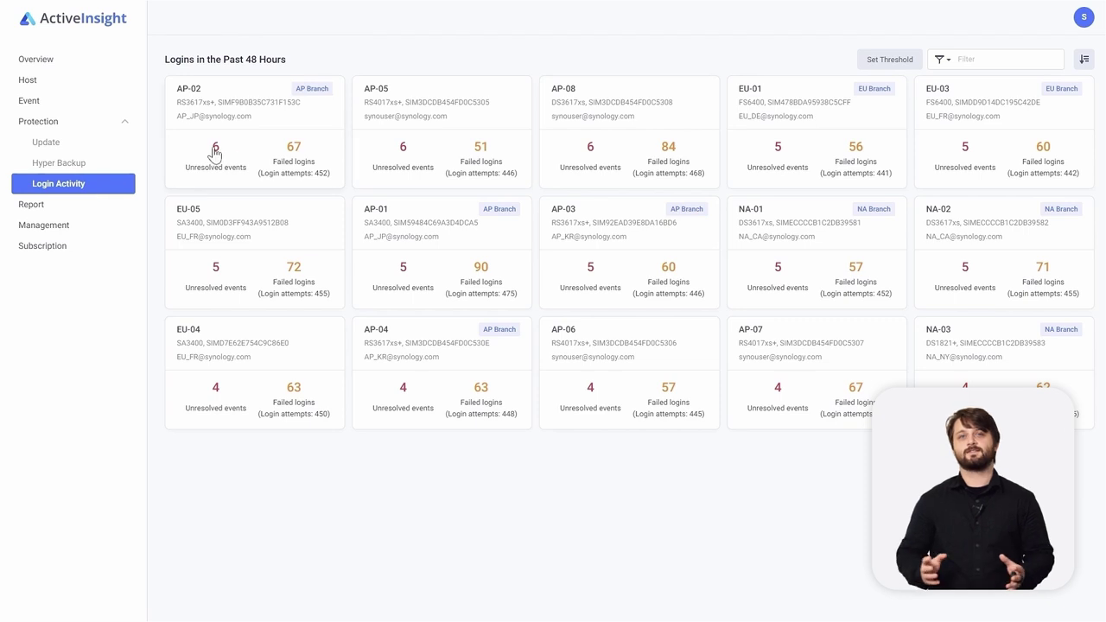
mouse_move(233, 152)
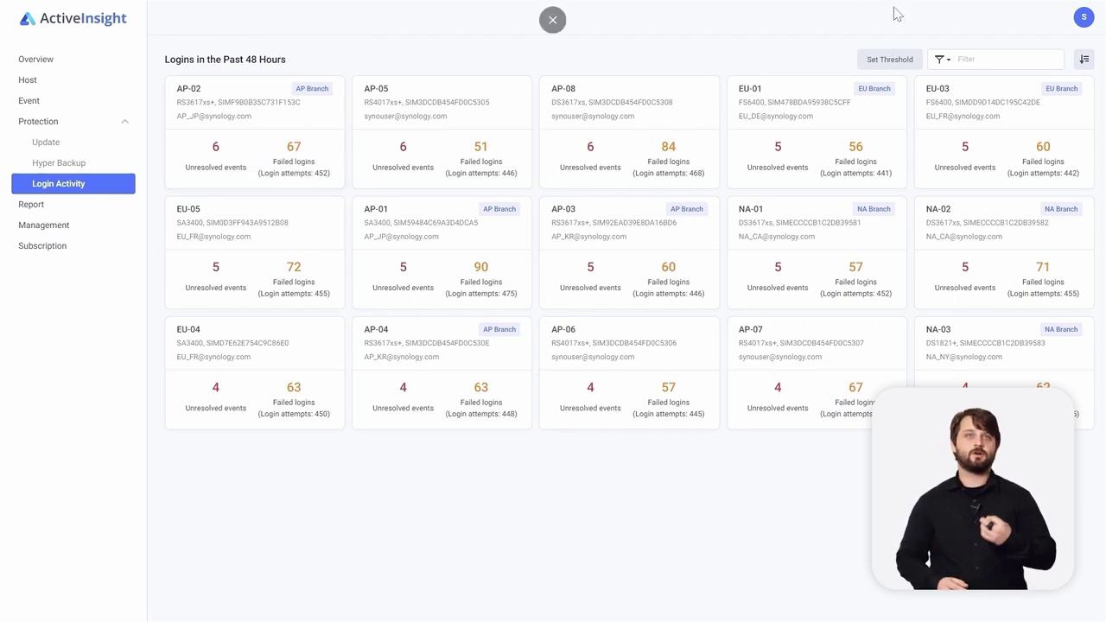
click(946, 63)
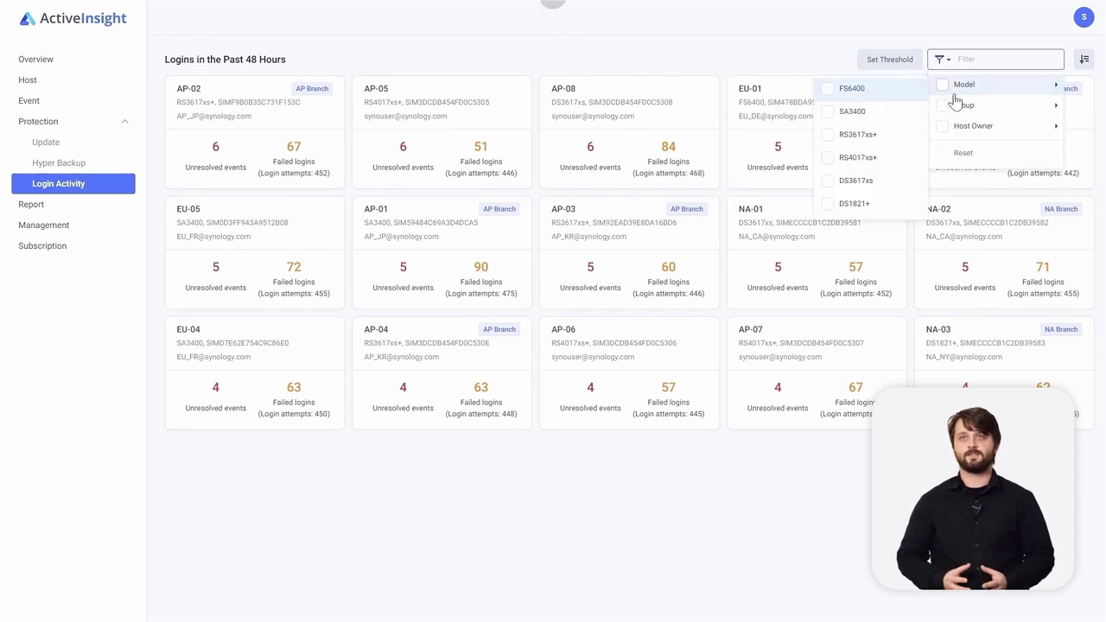
- Inspect AP-02's login events (6 unresolved, 67 failed logins), then return to the overview
mouse_move(955, 106)
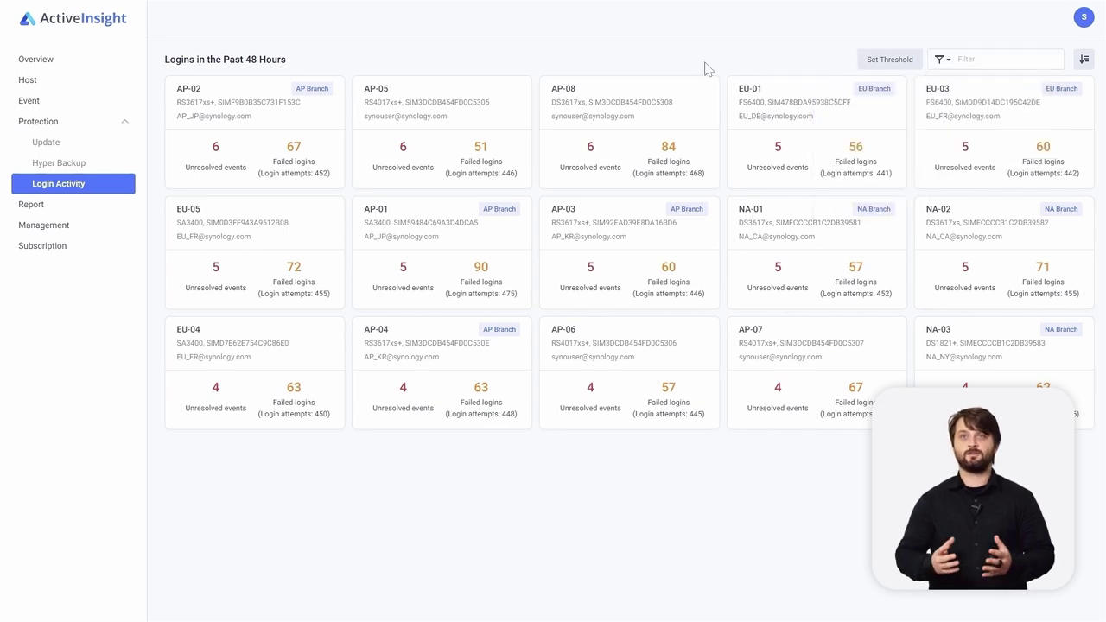
click(288, 143)
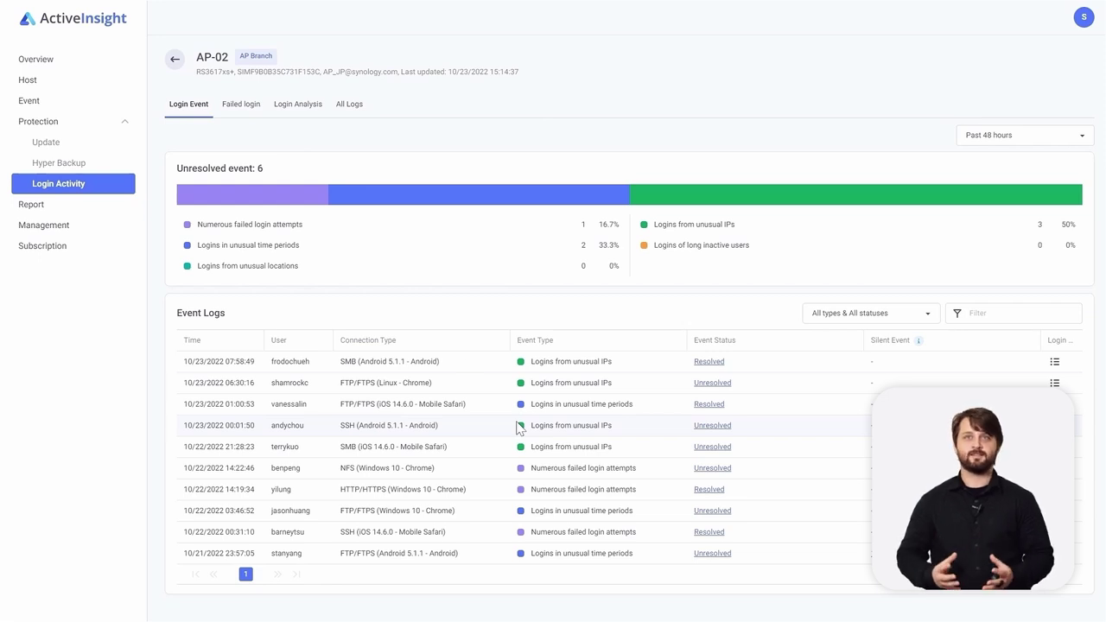
click(173, 60)
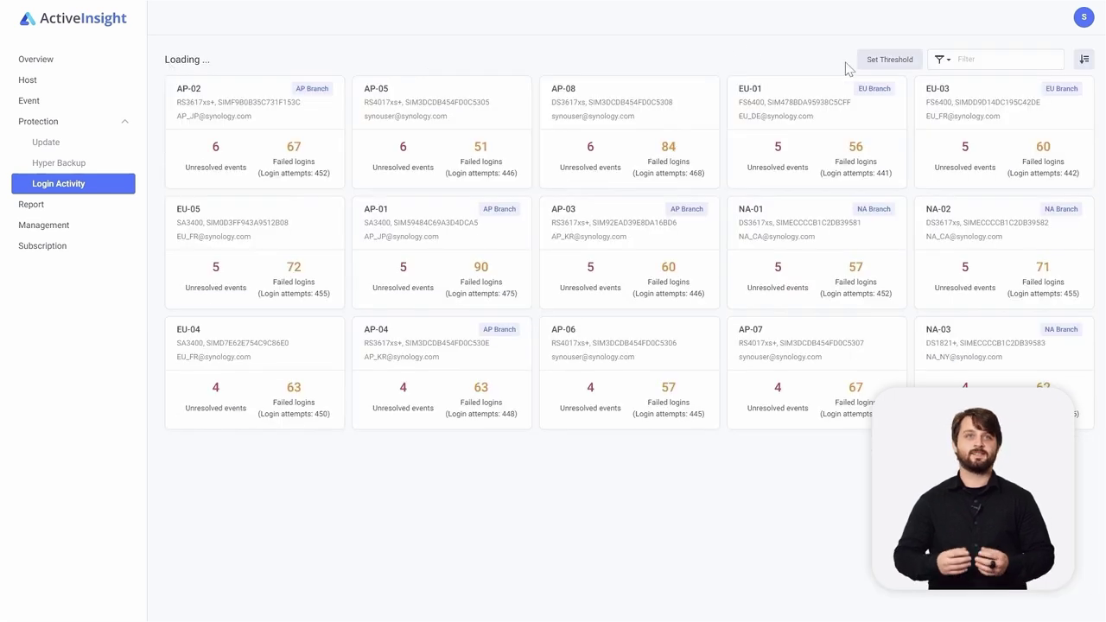
- Review the Default login threshold's Rule and Hosts Applied tabs, closing it without saving
click(880, 62)
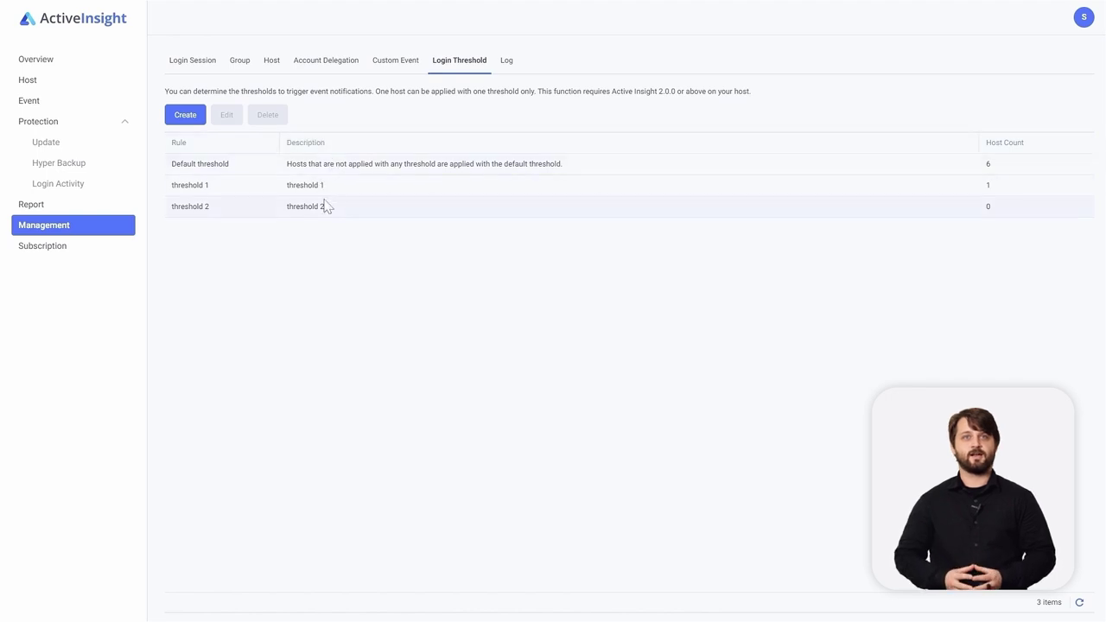
click(289, 168)
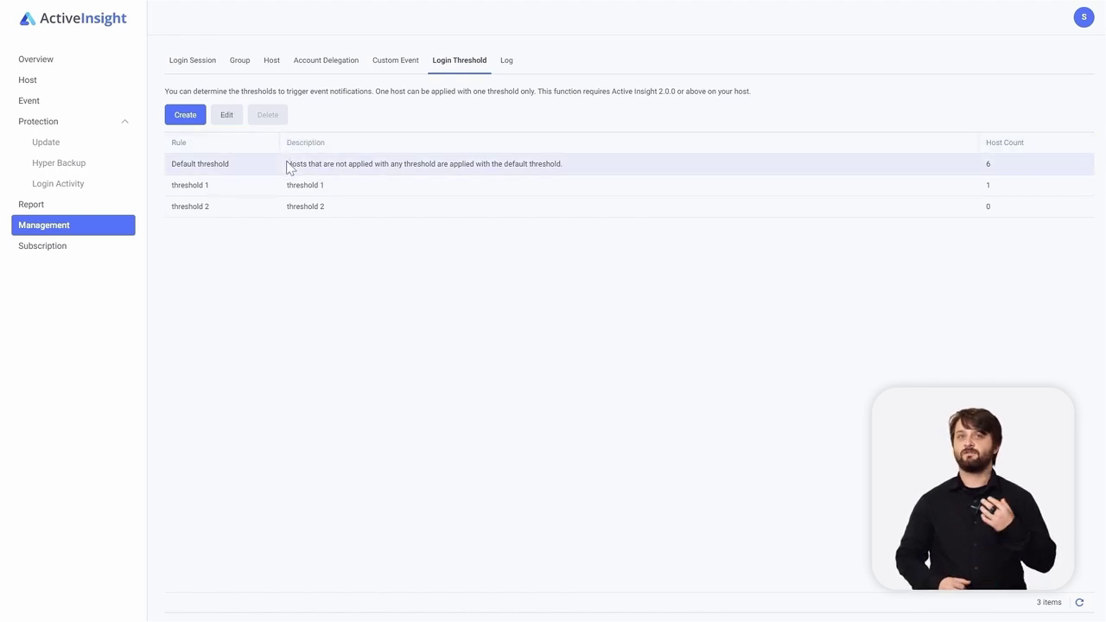
click(224, 121)
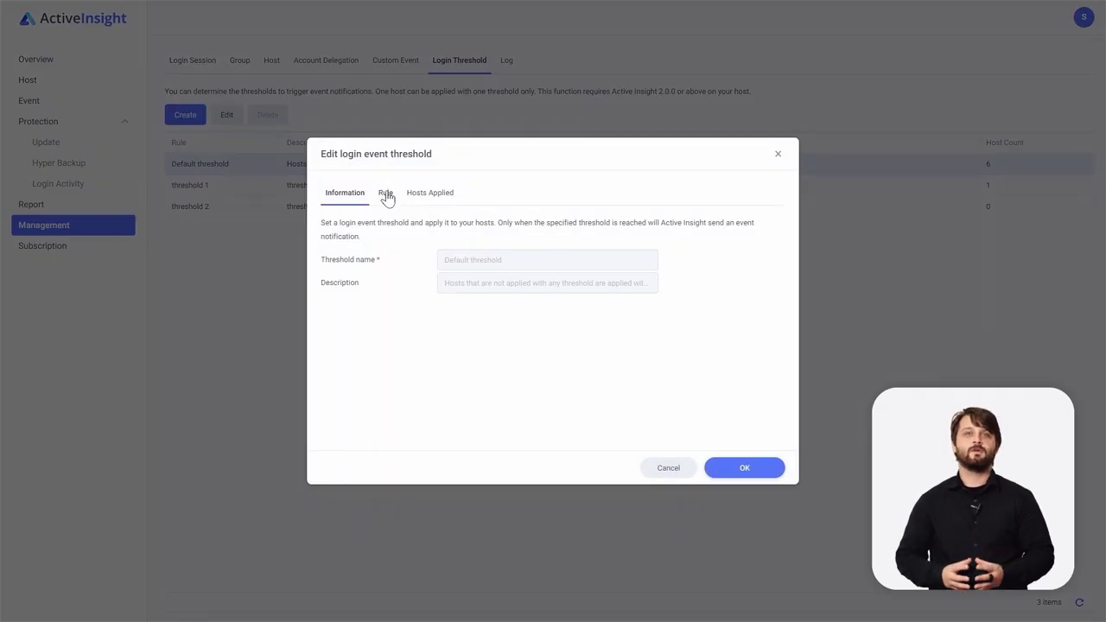
click(386, 192)
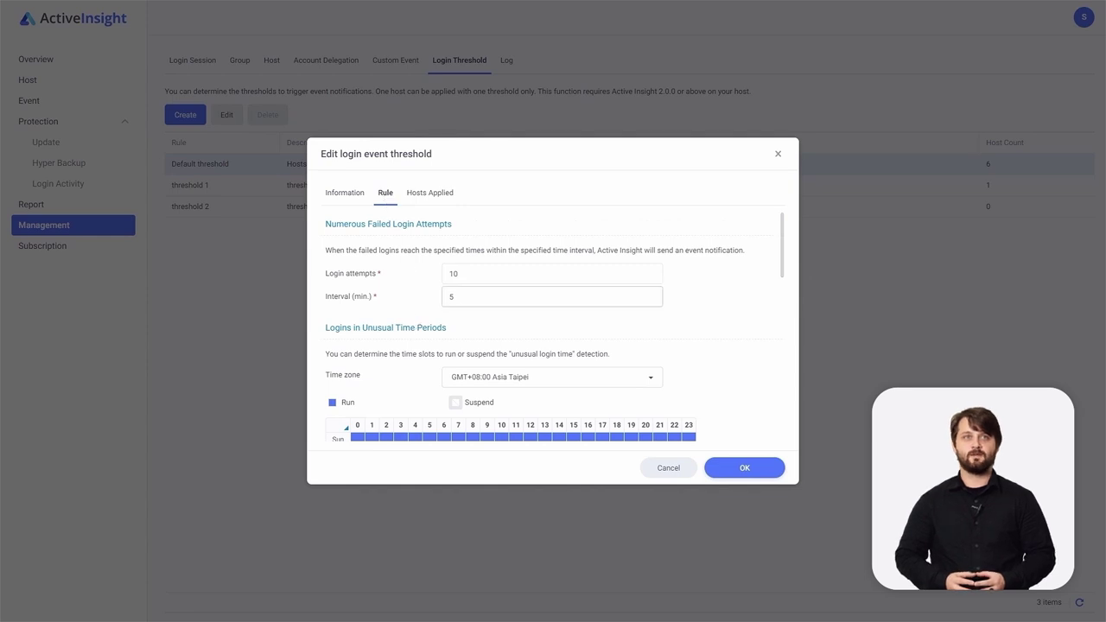
click(433, 198)
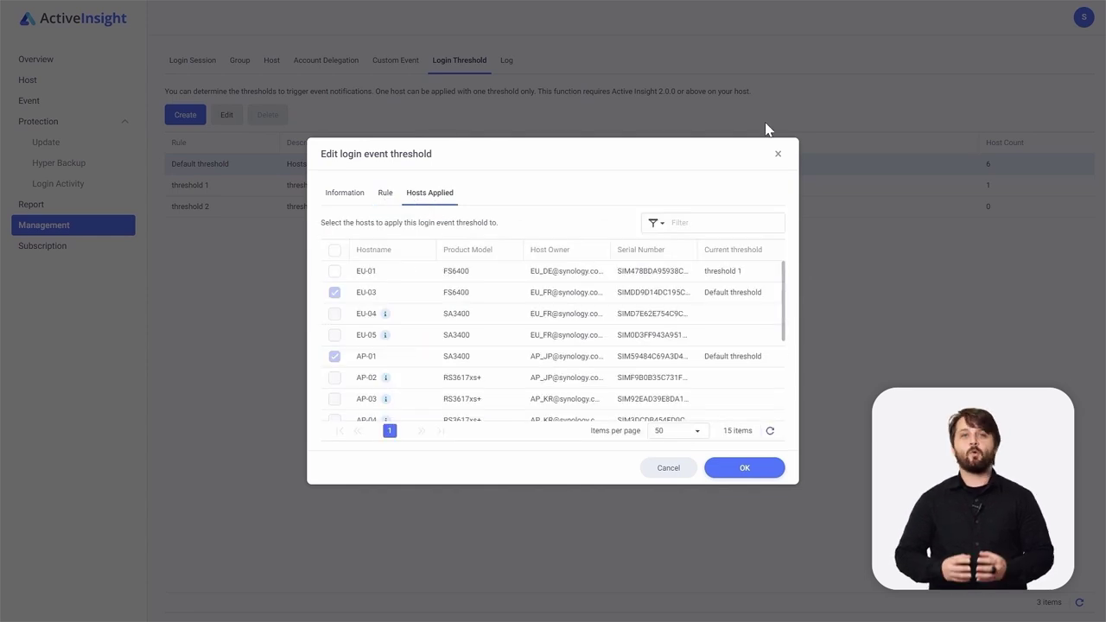
click(778, 154)
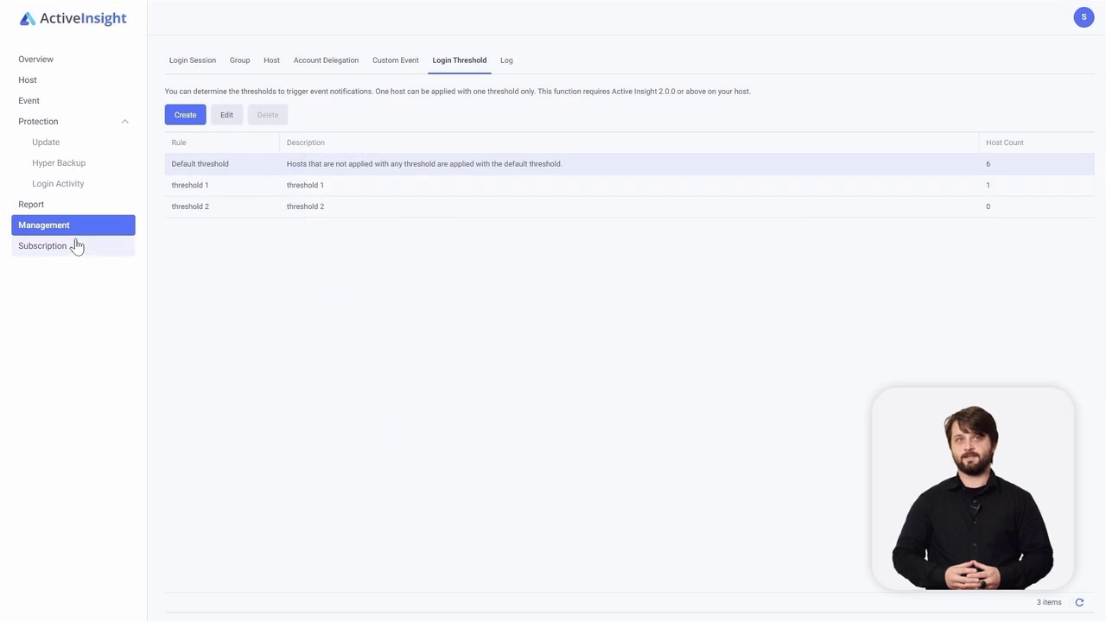
click(70, 207)
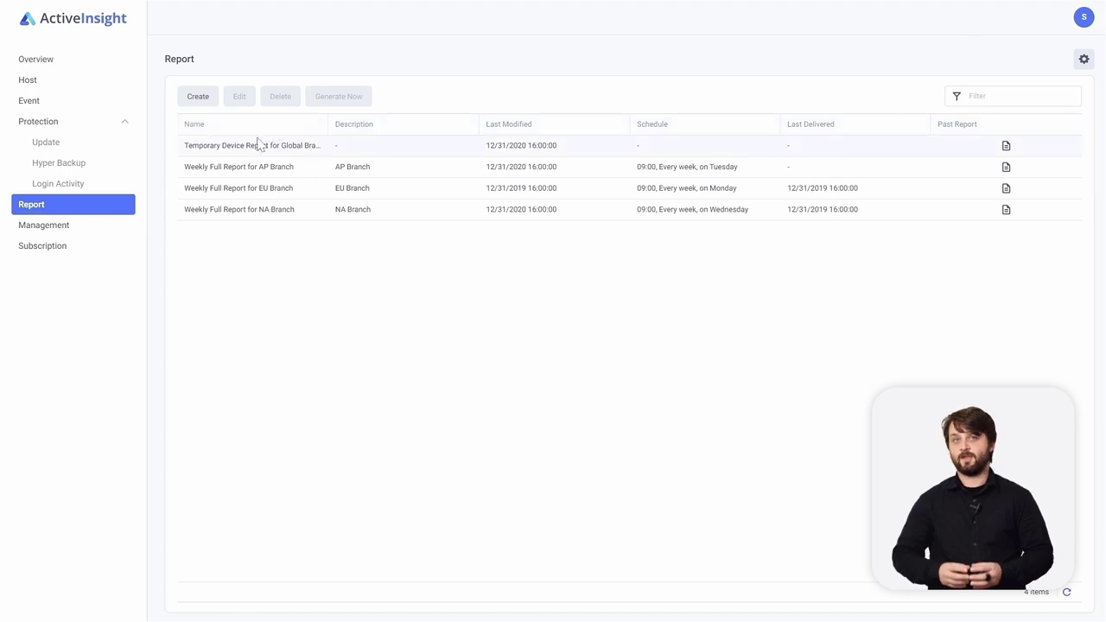
- Open the Weekly Full Report for NA Branch task in the report editor
click(252, 149)
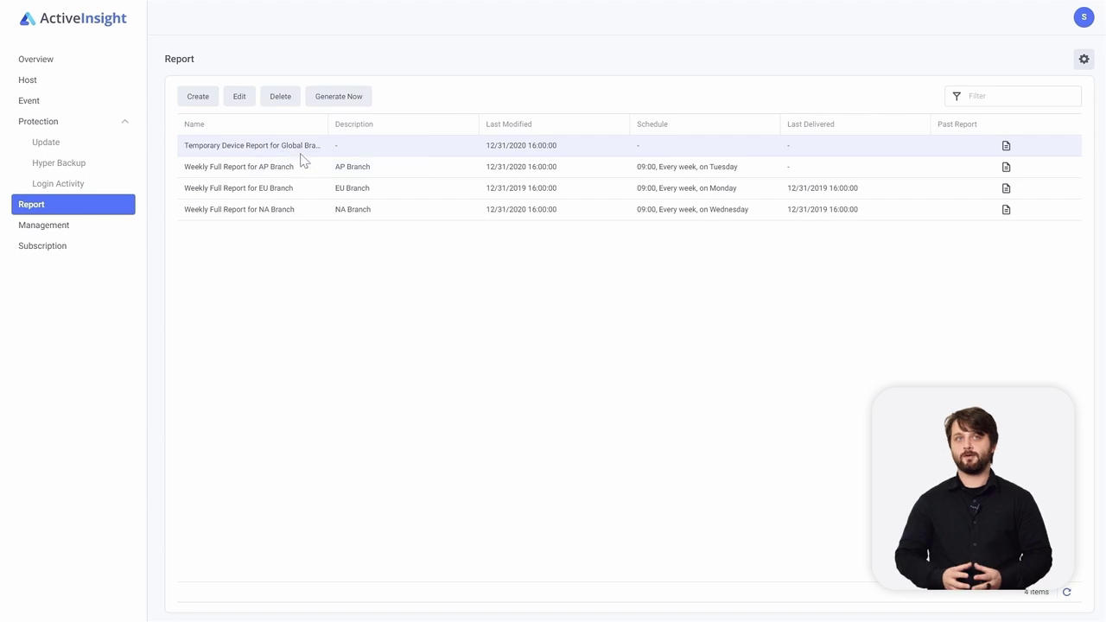
click(239, 209)
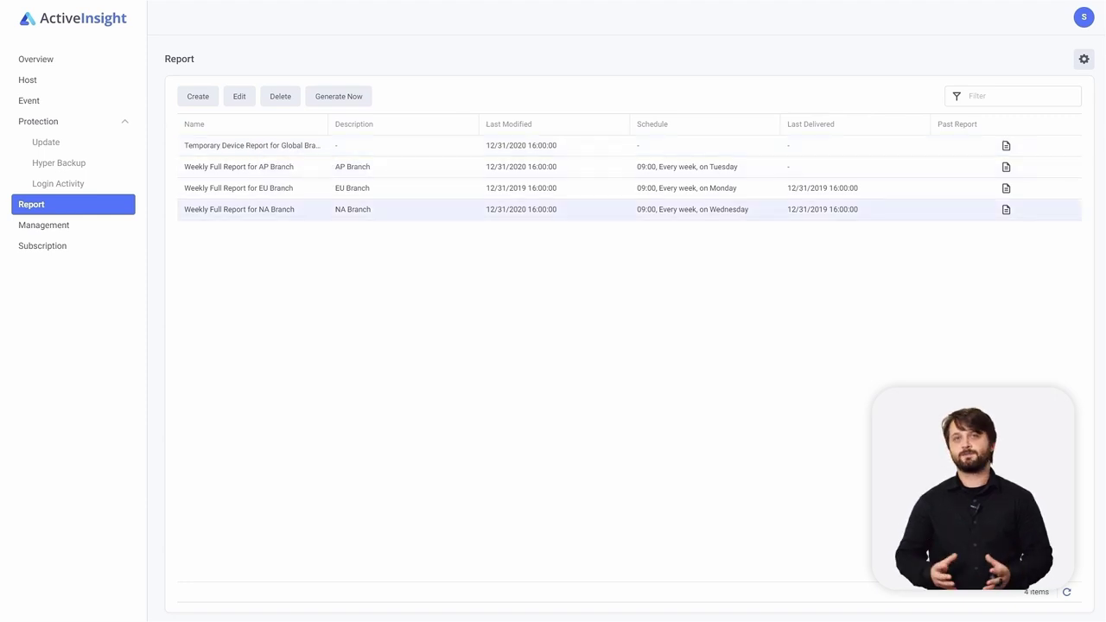
click(235, 97)
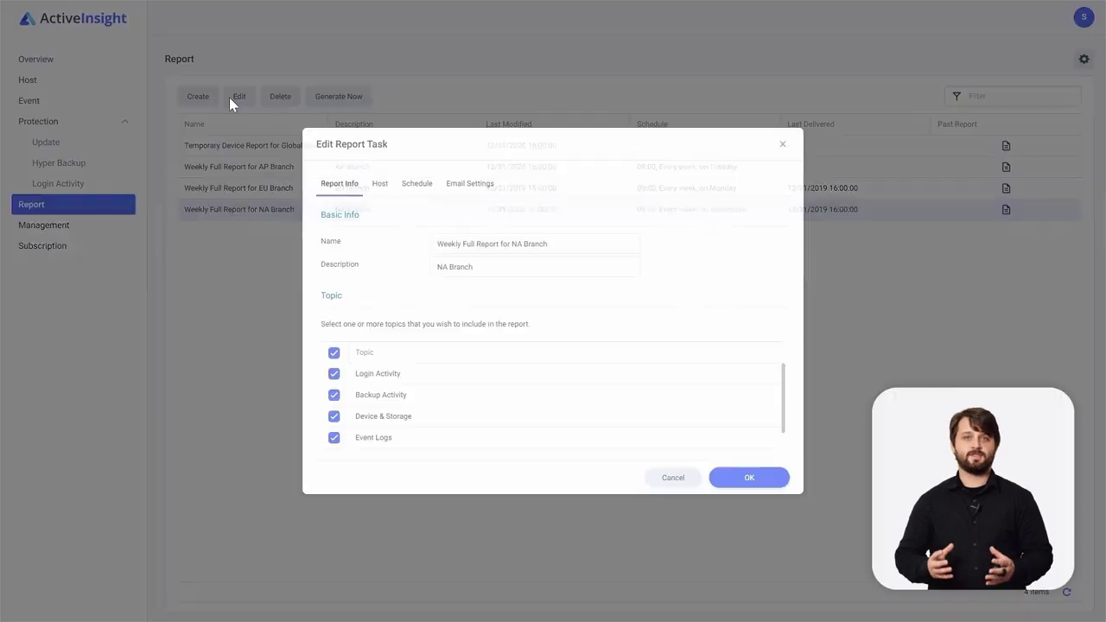
scroll(456, 403, down, 1)
scroll(457, 403, up, 1)
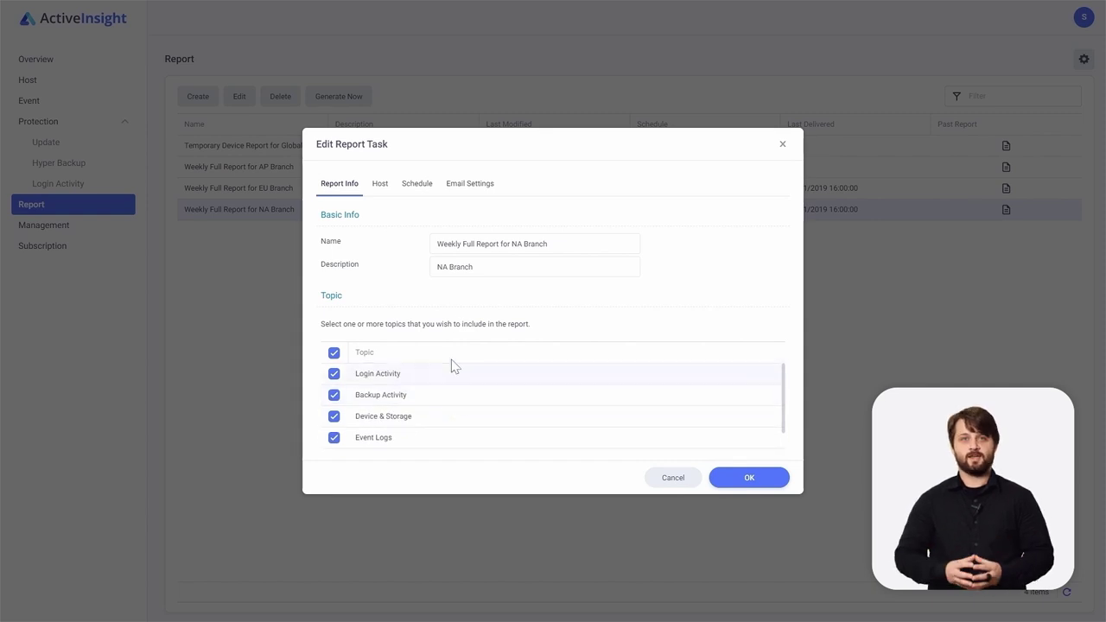
- Review the NA Branch report's hosts, 09:00 Wednesday schedule and email settings, then close without saving
click(379, 185)
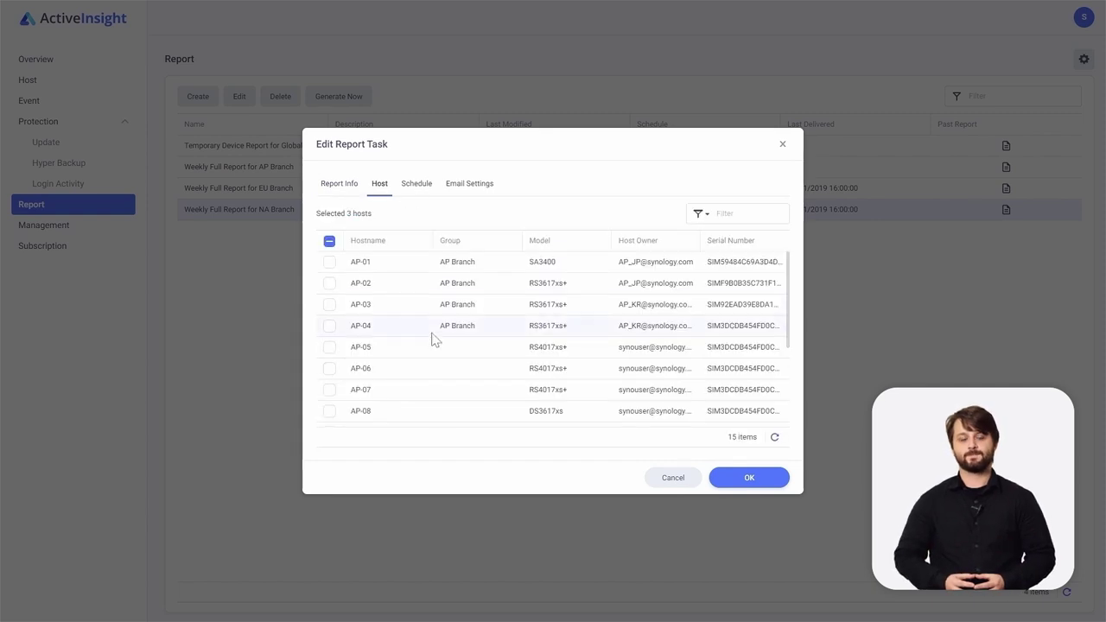
scroll(435, 348, down, 3)
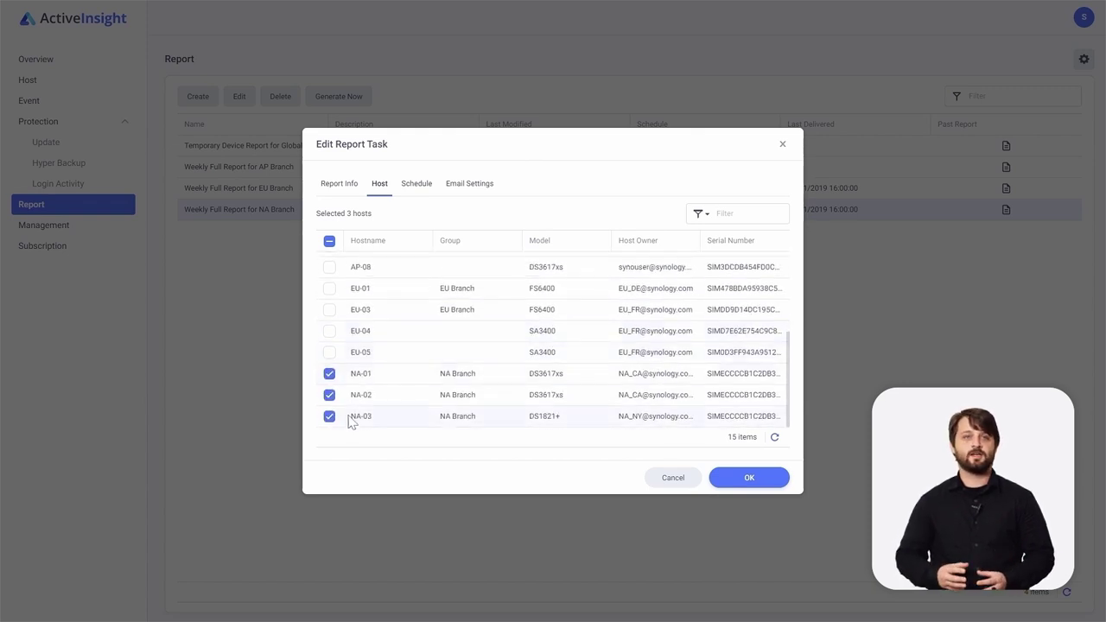
click(418, 185)
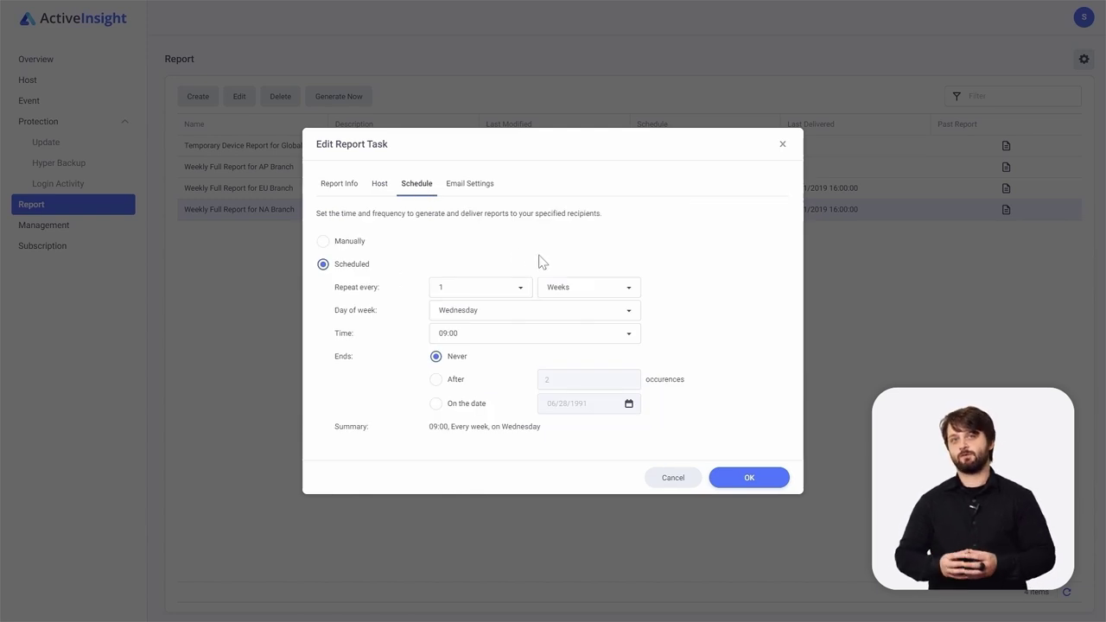
click(492, 190)
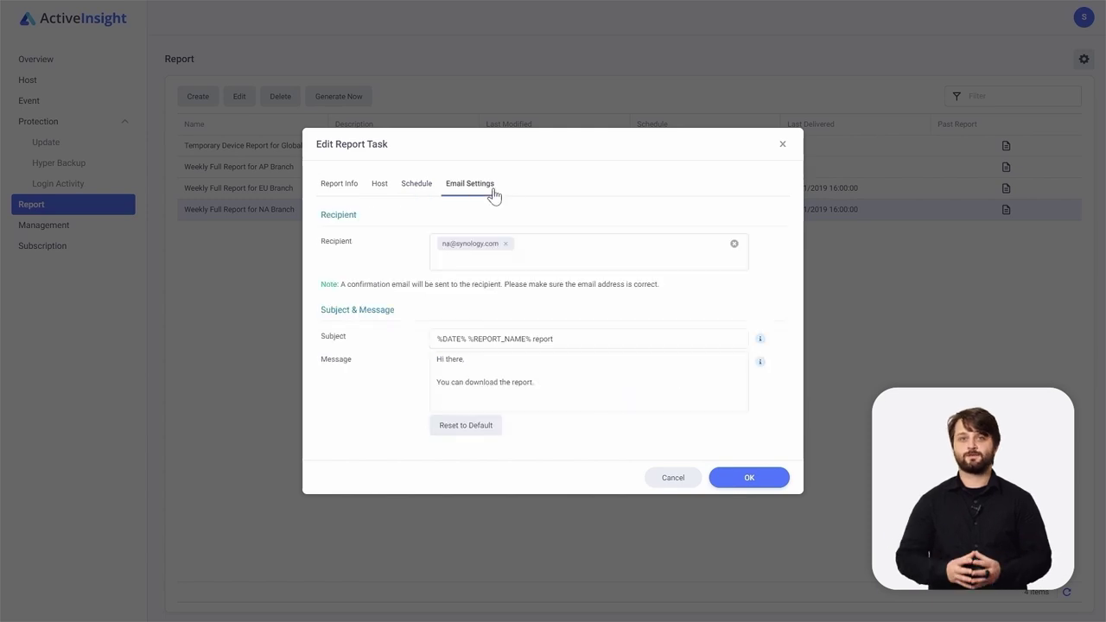
click(563, 251)
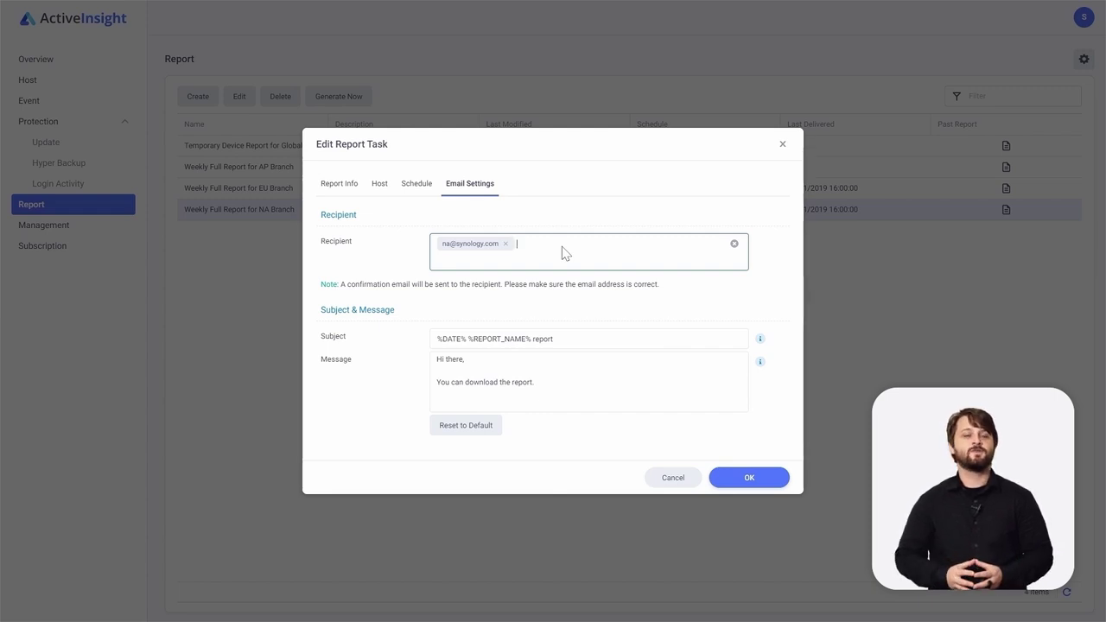
click(784, 144)
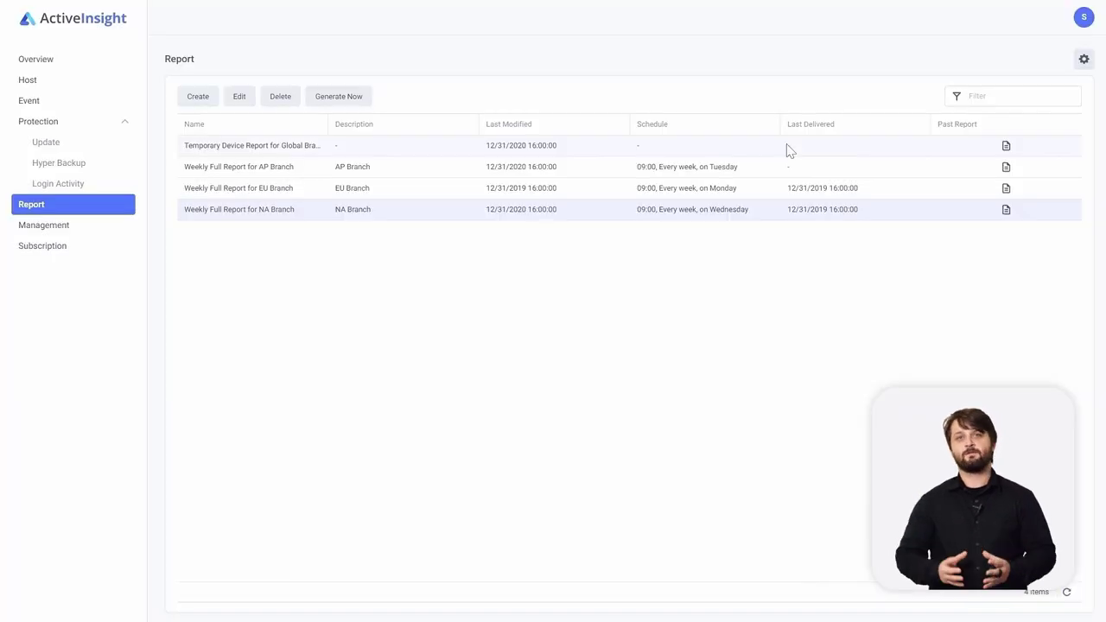
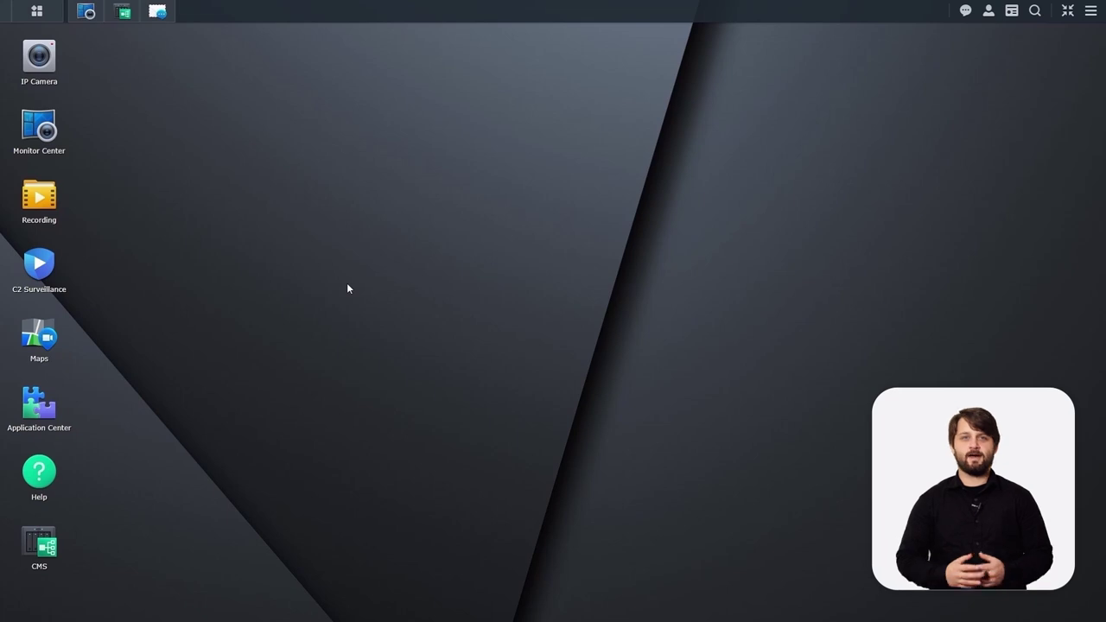
- View Monitor Center, then bring CMS forward showing the DVA3219 and SeattleLab recording servers
click(87, 13)
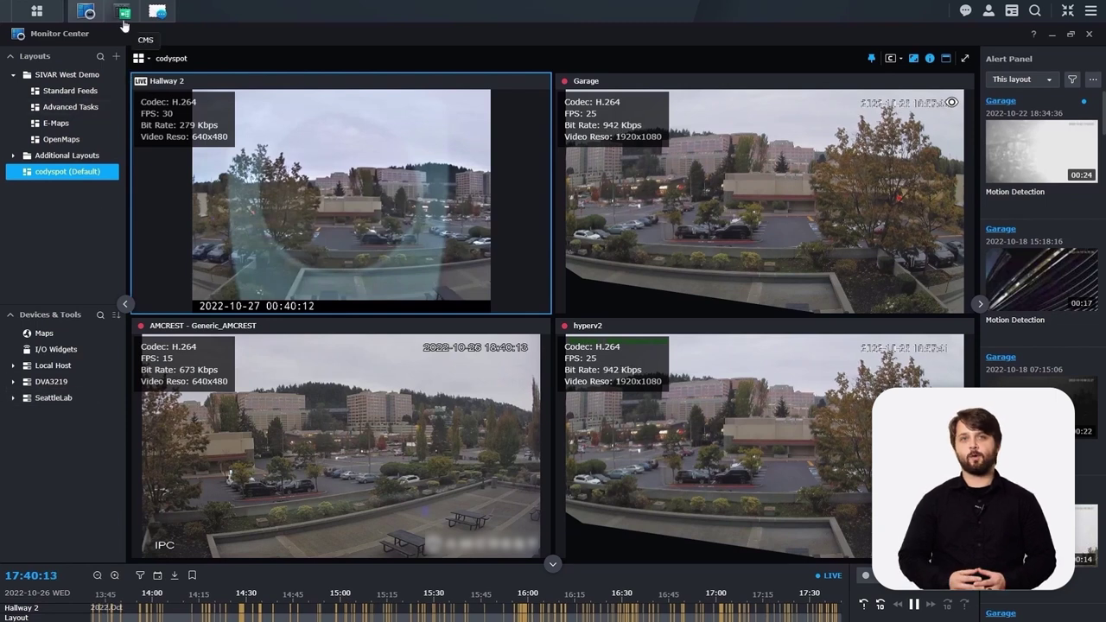
click(125, 24)
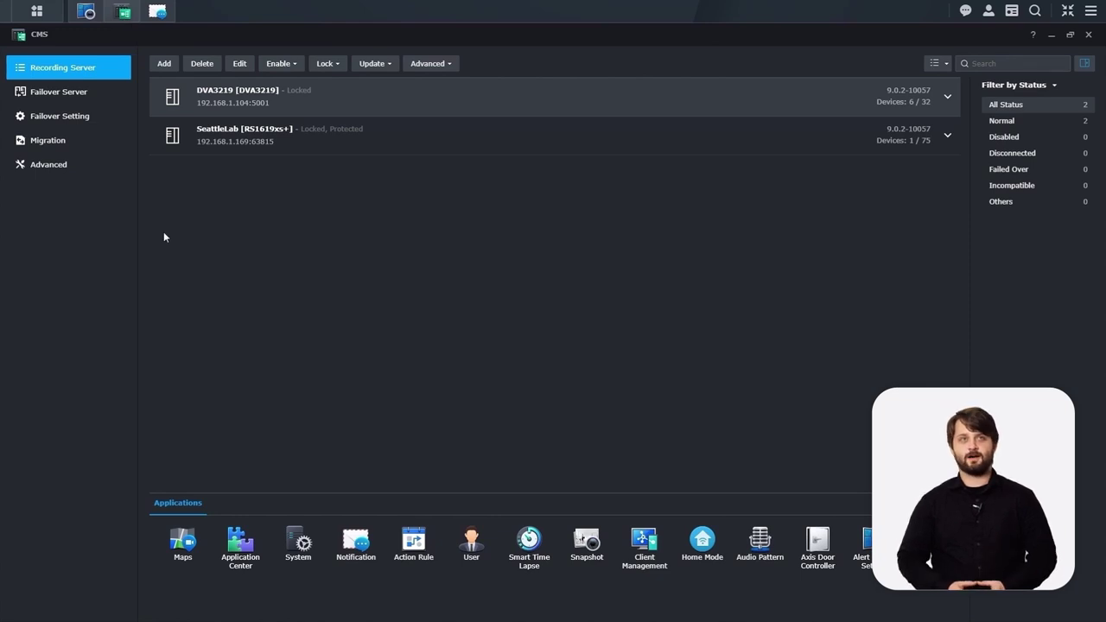
- Review the Failover Server and Failover Setting pages, then start adding a recording server
click(98, 103)
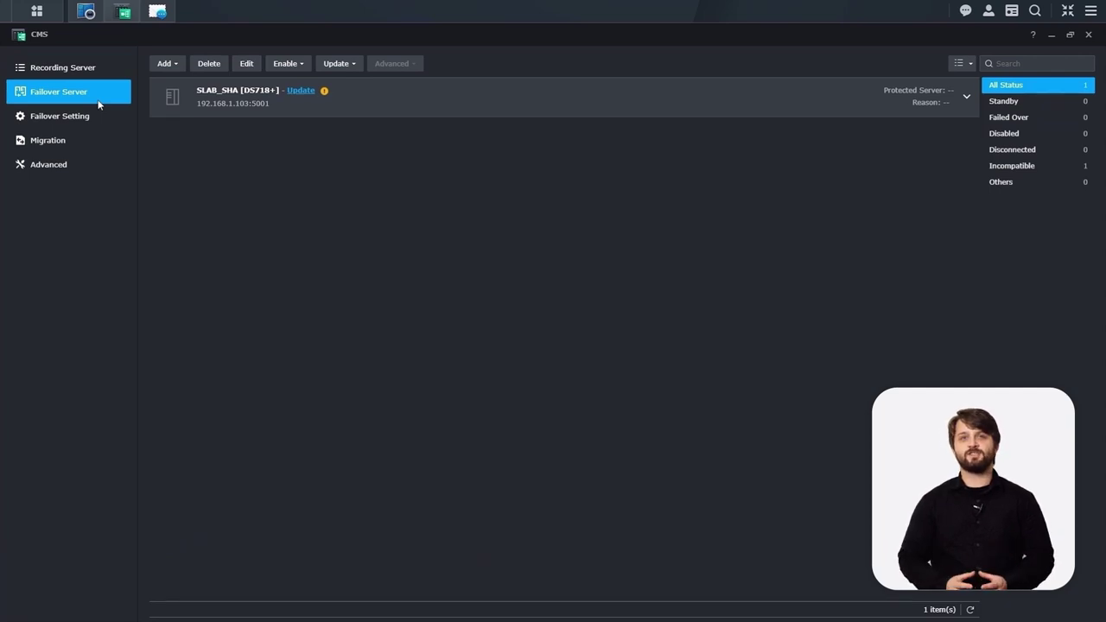
click(100, 115)
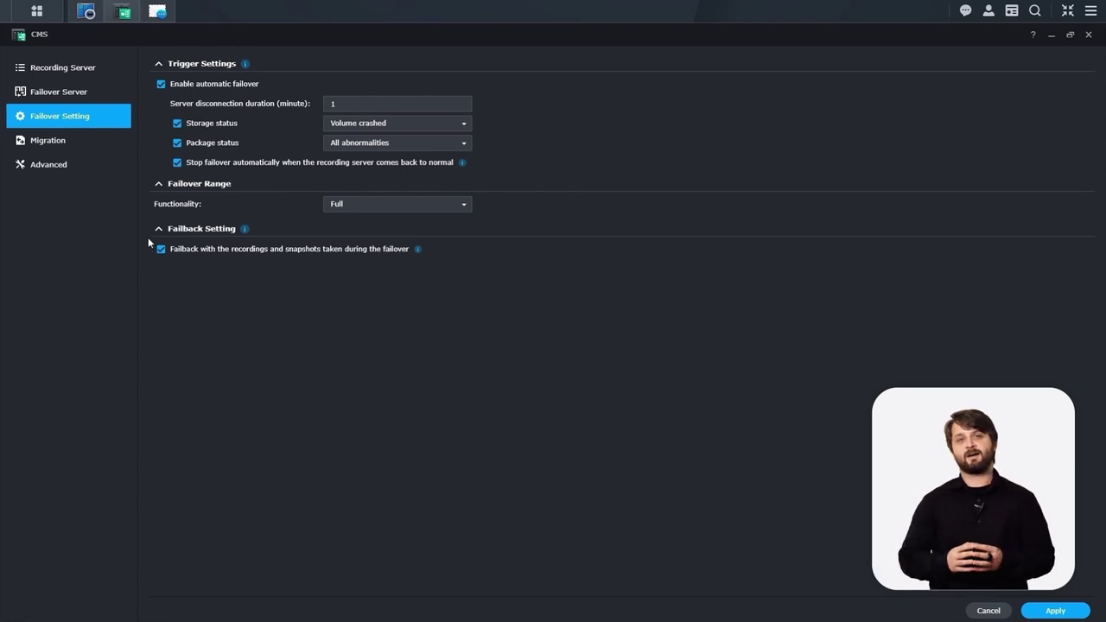
click(114, 67)
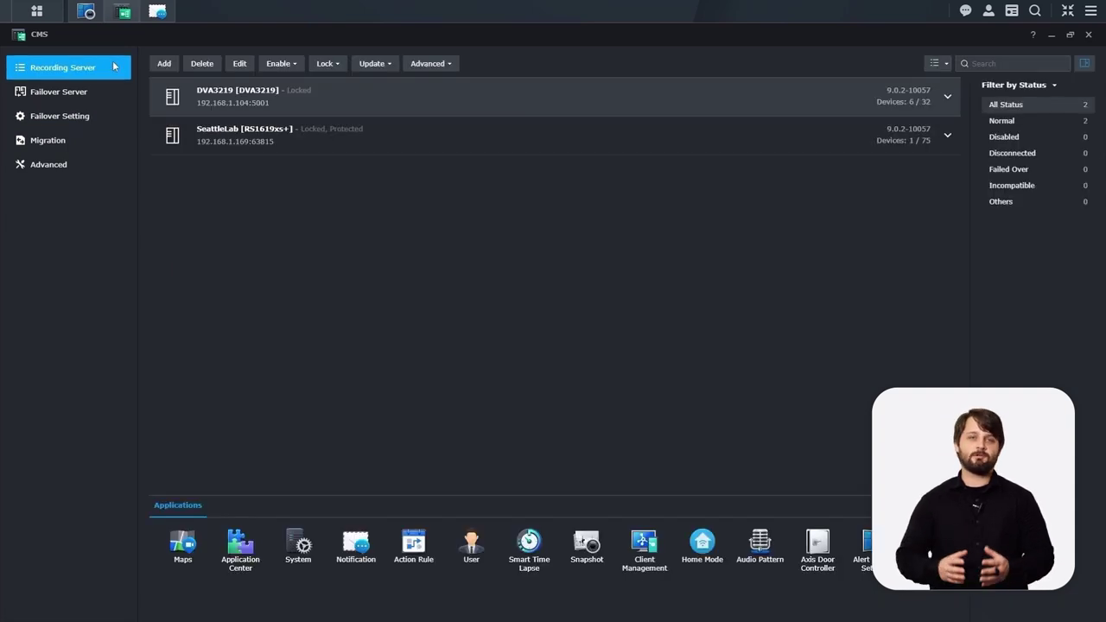
click(161, 64)
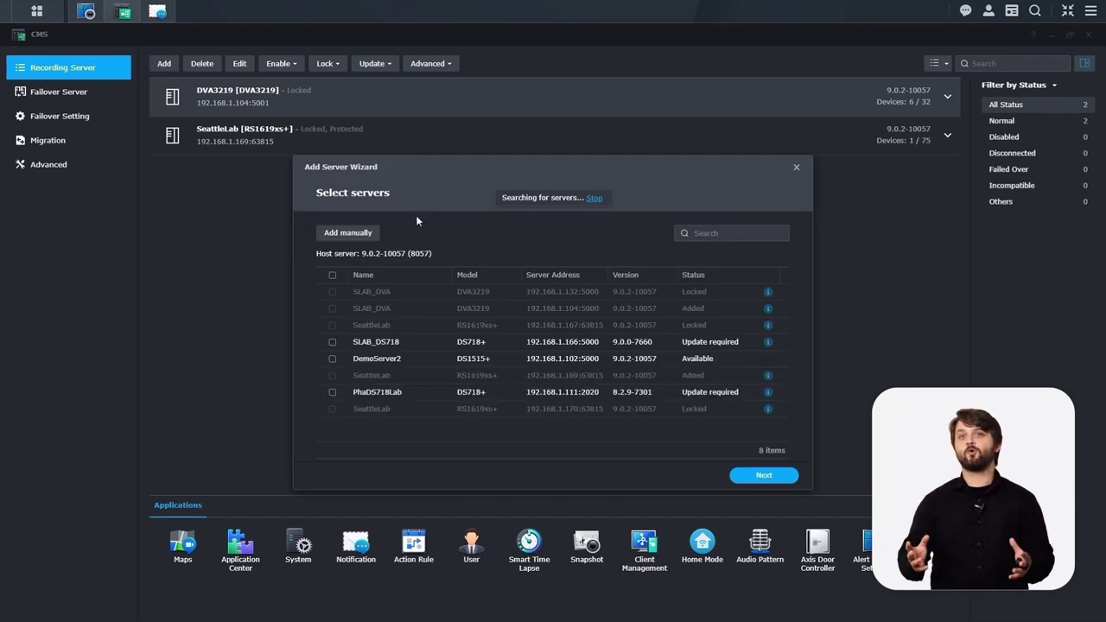
- Manually add a server using the Use QuickConnect ID connection type and a pasted ID
click(374, 232)
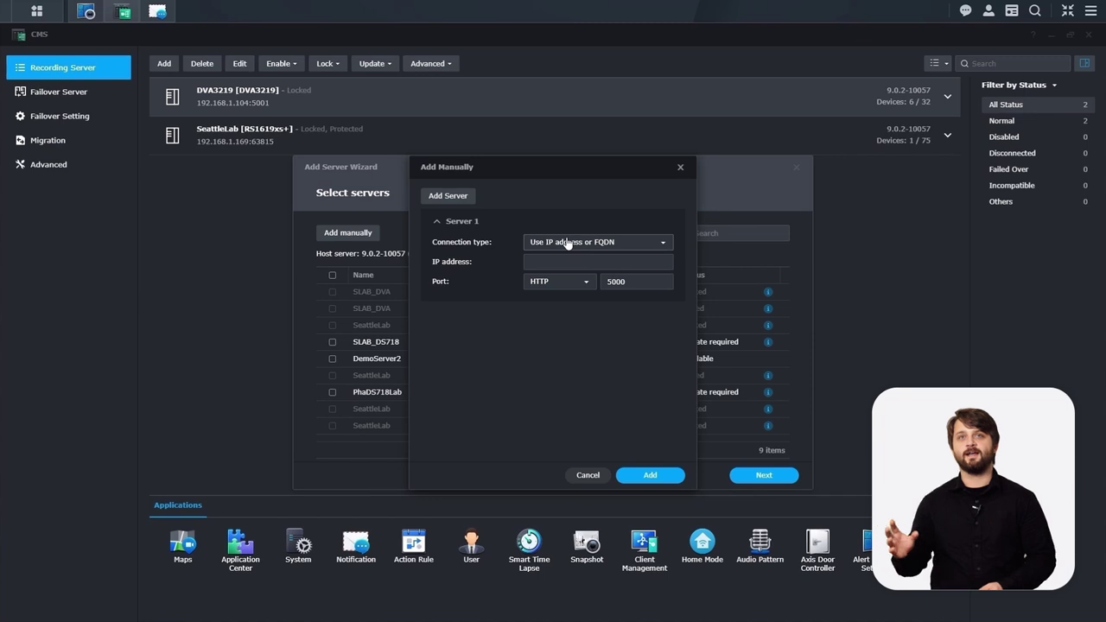
click(567, 244)
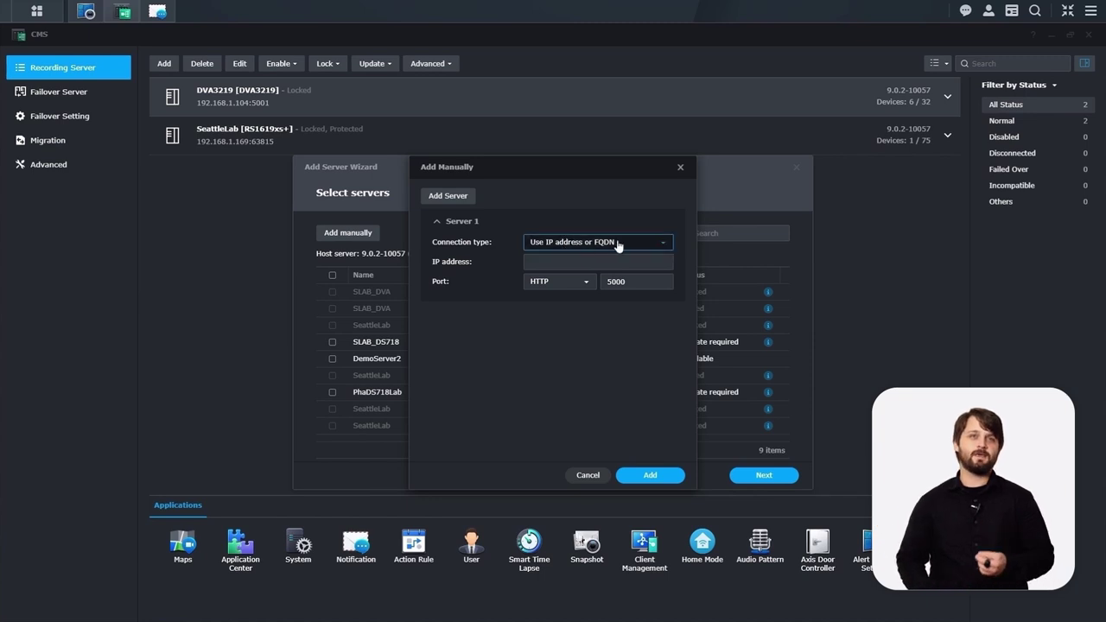
click(661, 246)
click(634, 280)
click(620, 262)
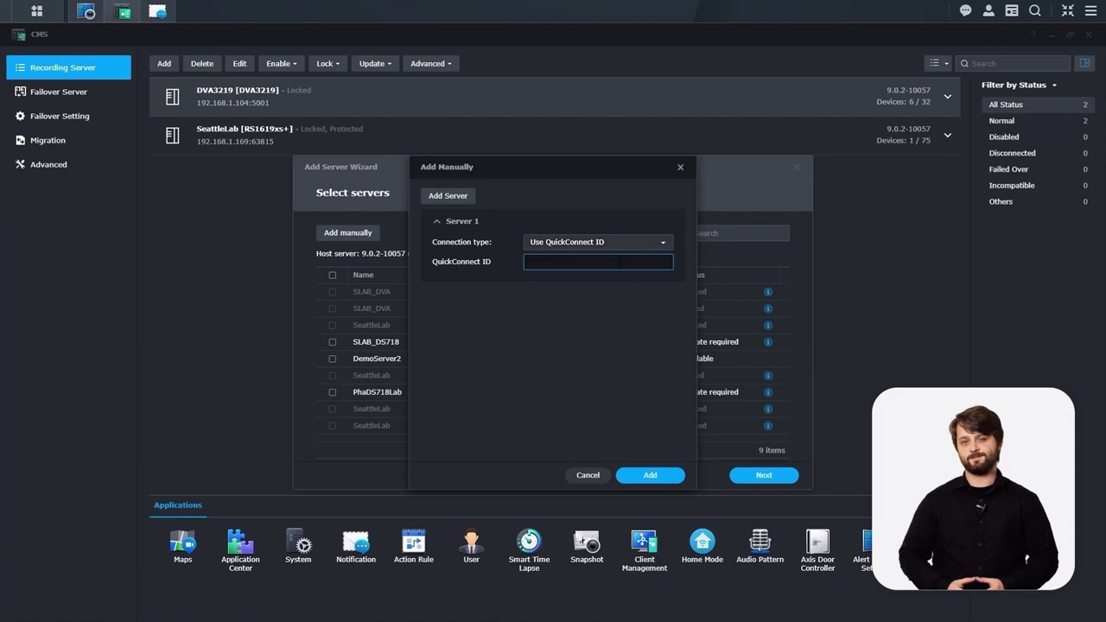
key(ctrl+v)
click(650, 475)
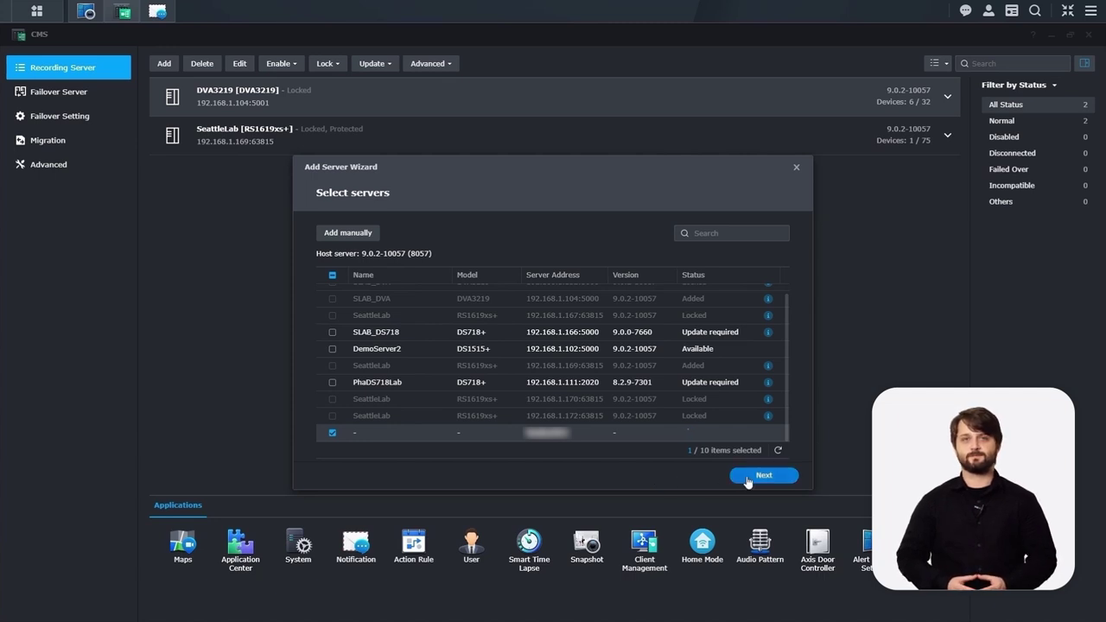
- Continue to server setup and accept the pairing permission settings
click(749, 478)
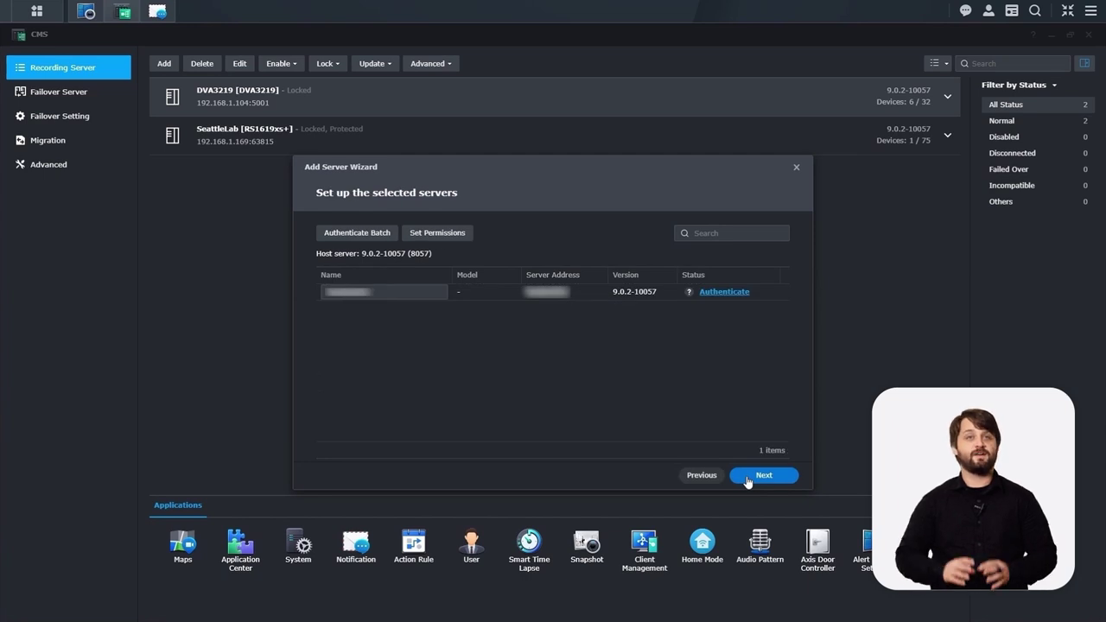
click(468, 235)
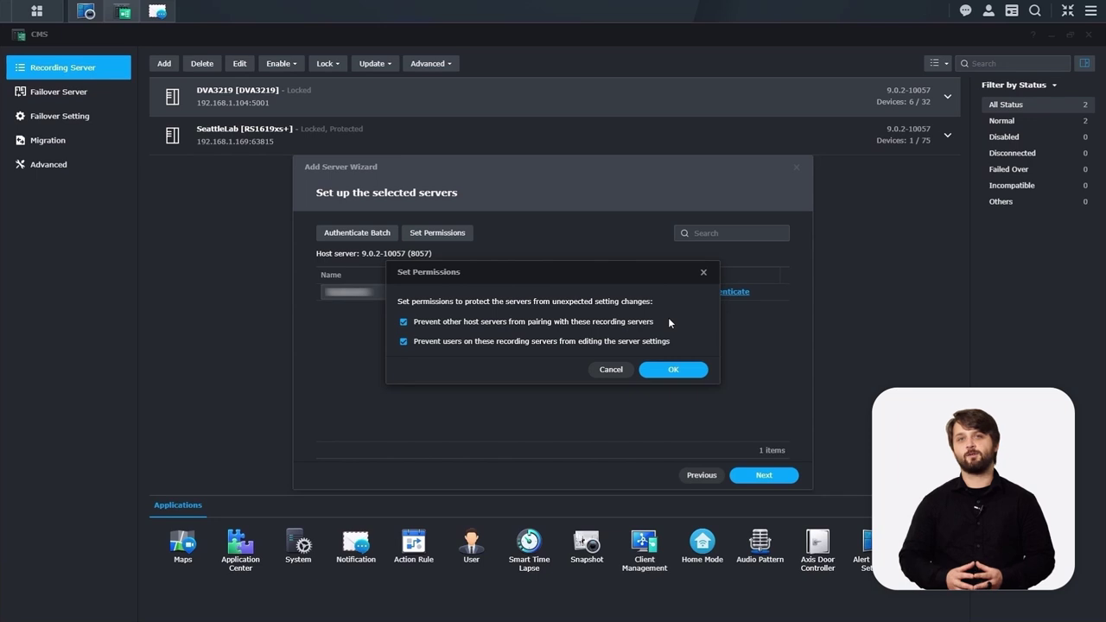
click(673, 370)
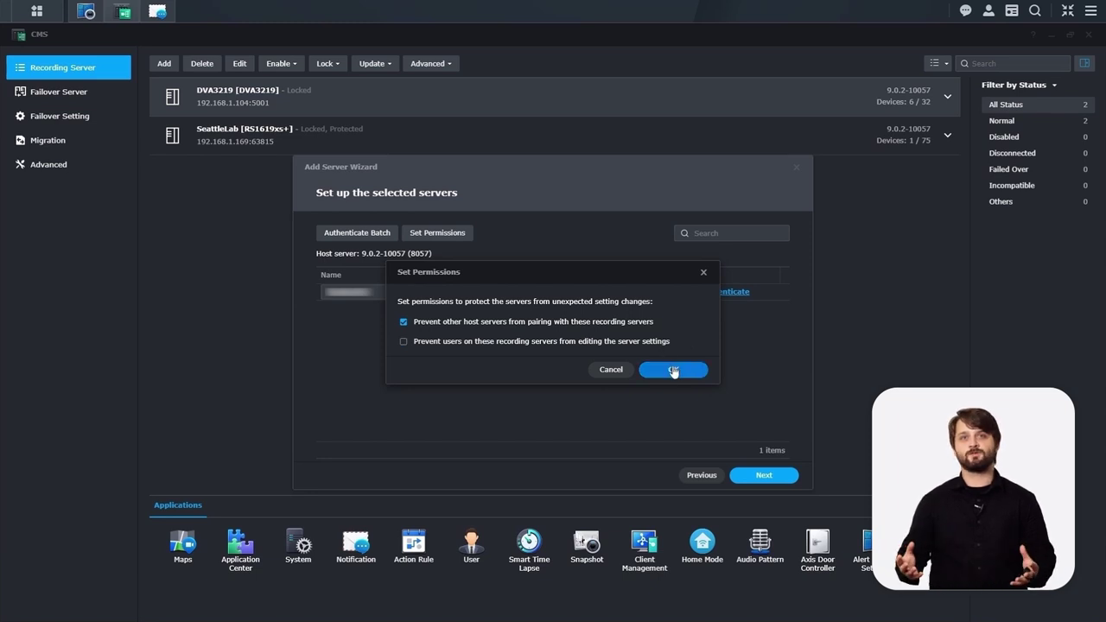
click(673, 370)
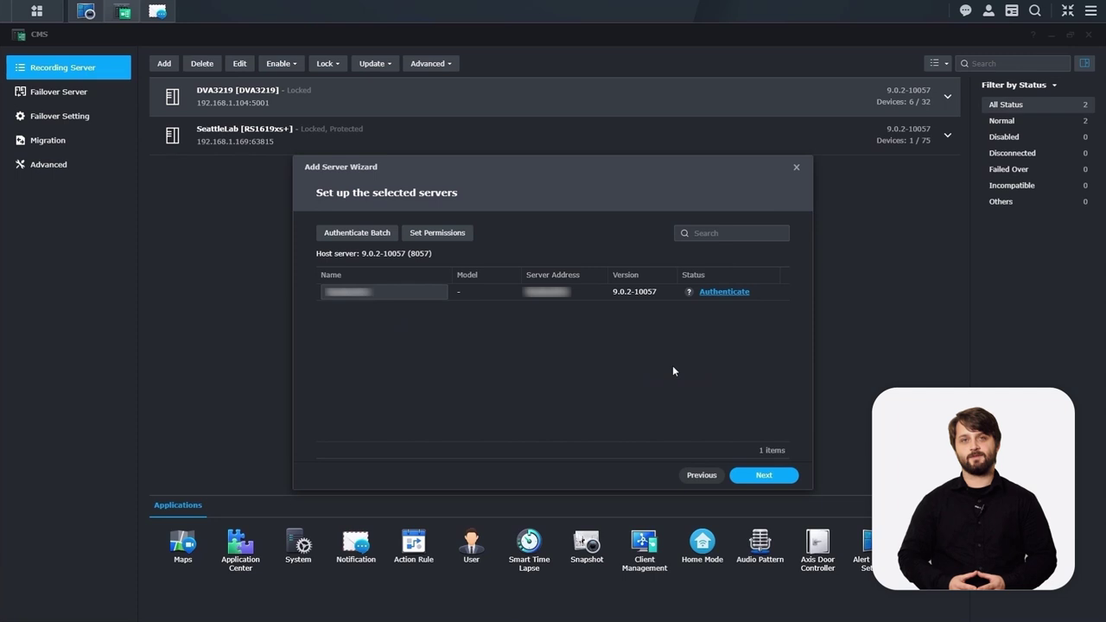
- Authenticate the DS718+ server with the admin username and its account password
click(740, 294)
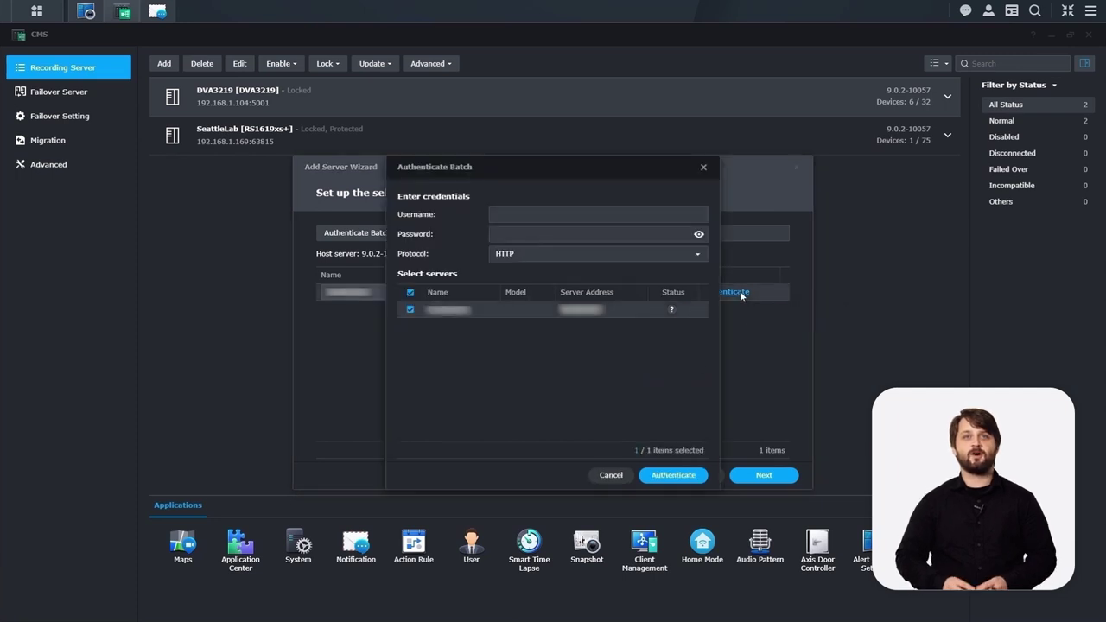
click(662, 215)
text(admin)
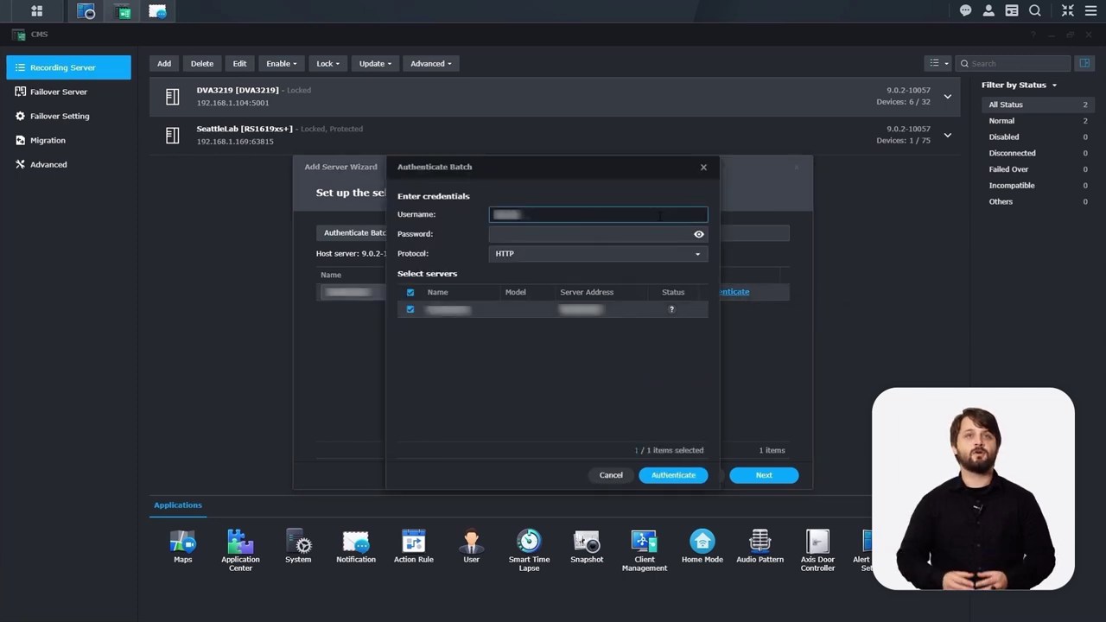
key(Tab)
text(•••••••••••)
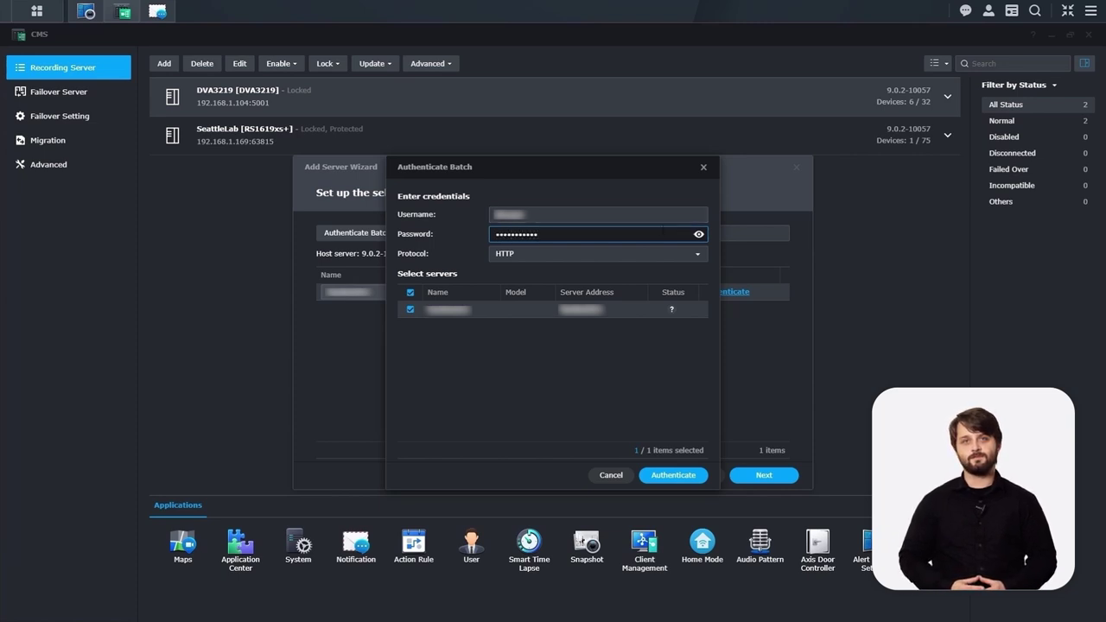
click(674, 476)
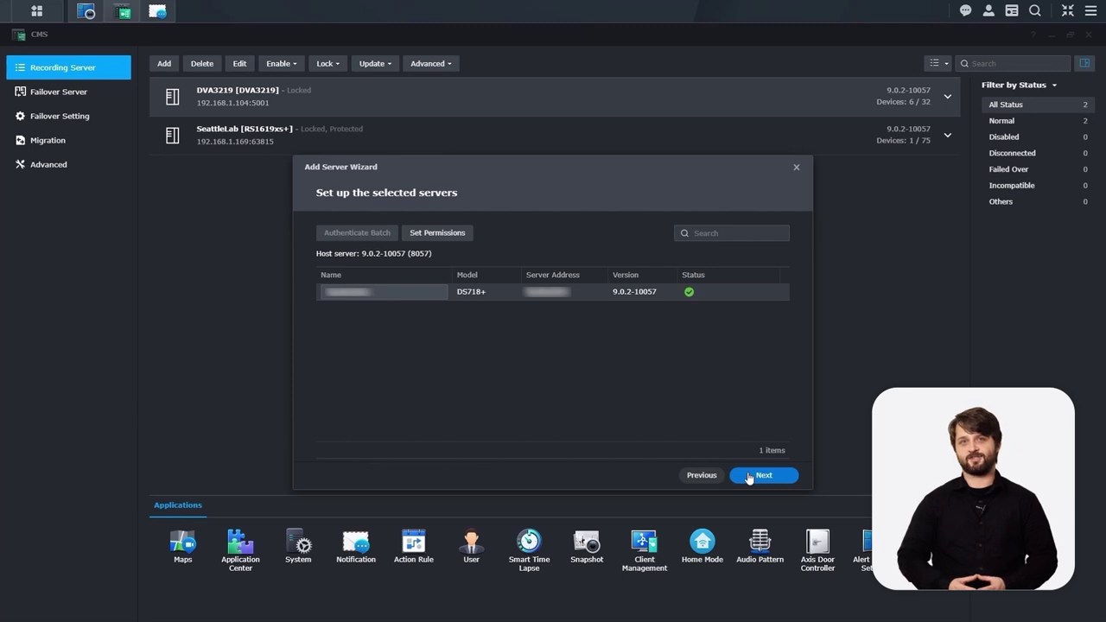
- Skip the failover servers page and complete the wizard from the Summary page
click(750, 476)
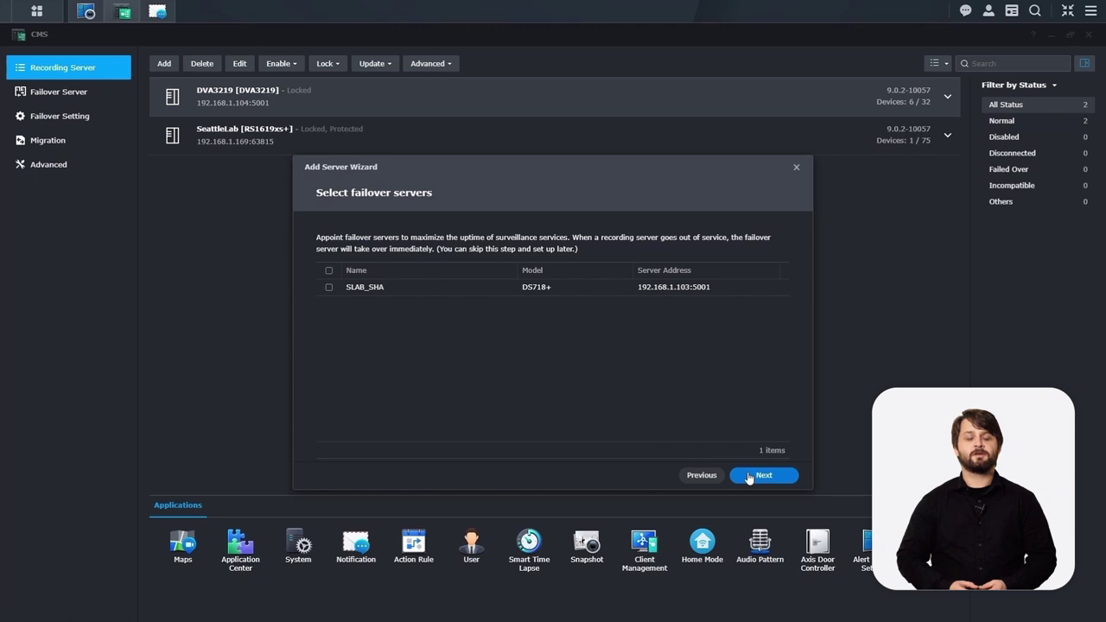
click(750, 477)
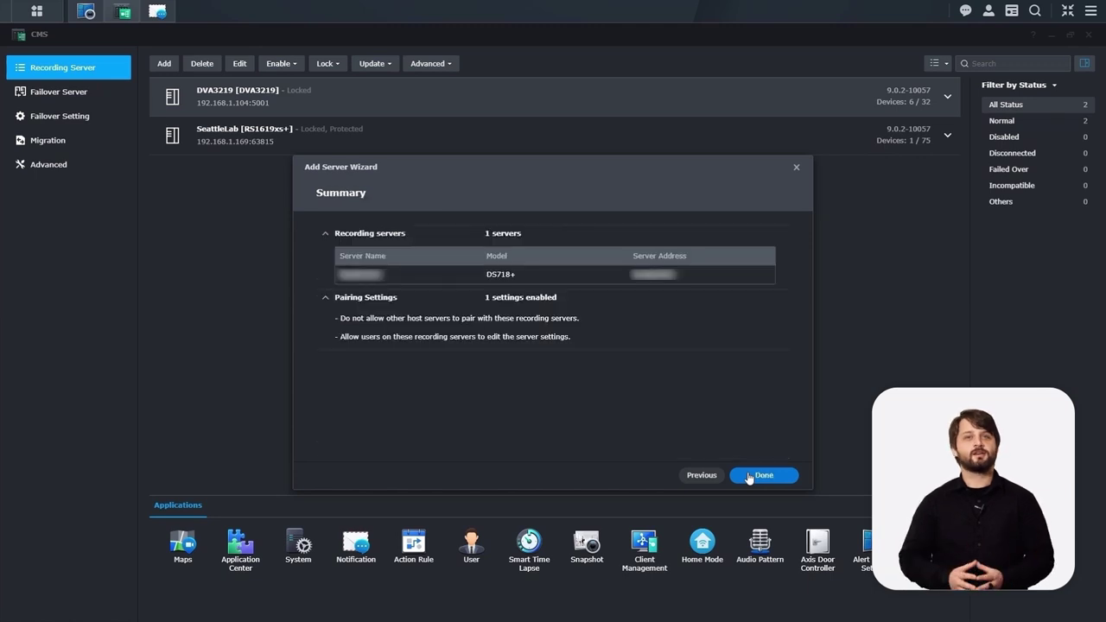
click(750, 477)
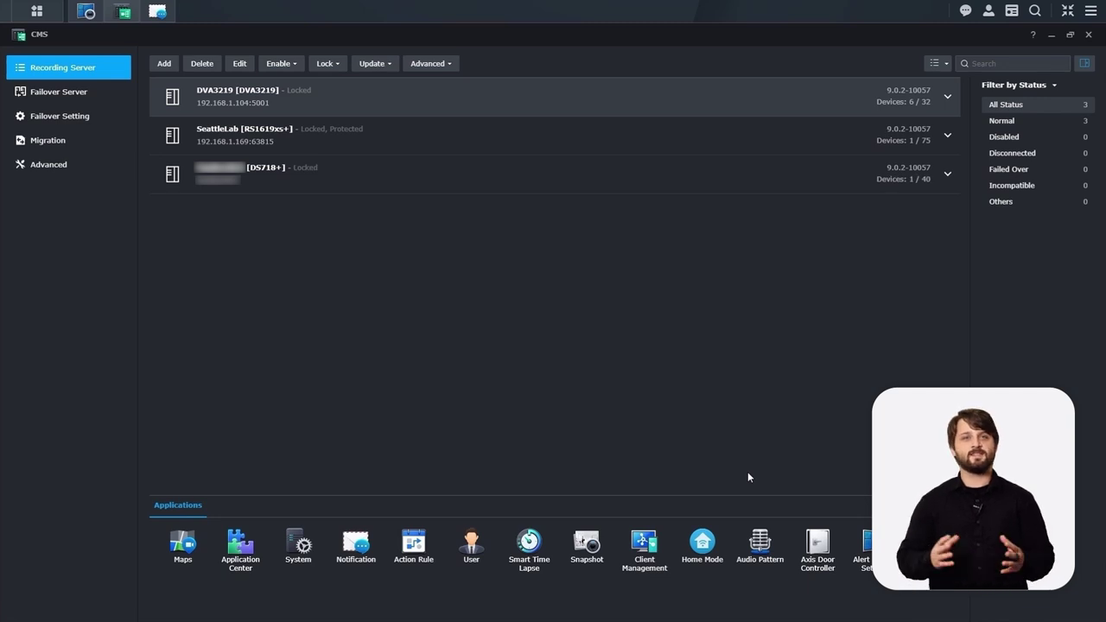
click(947, 178)
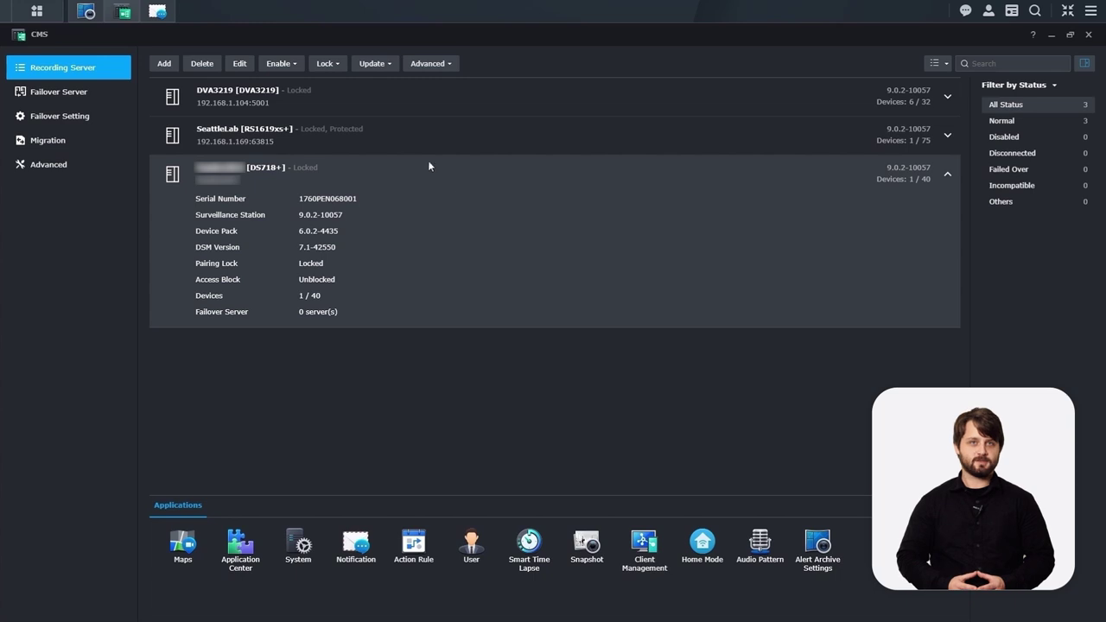
click(83, 10)
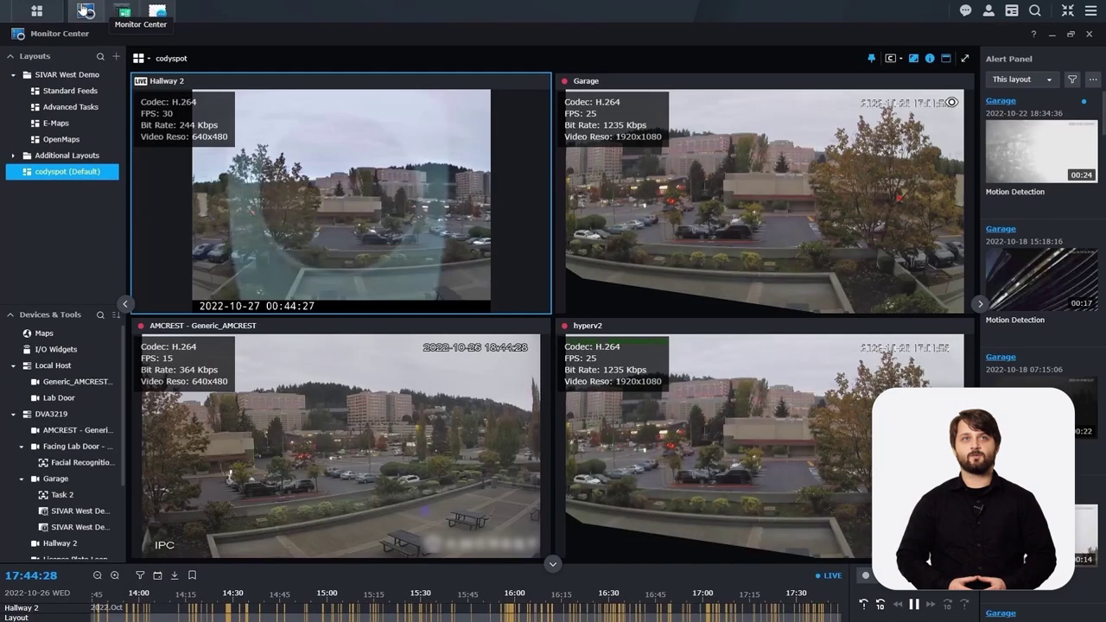
click(13, 365)
click(13, 381)
click(12, 414)
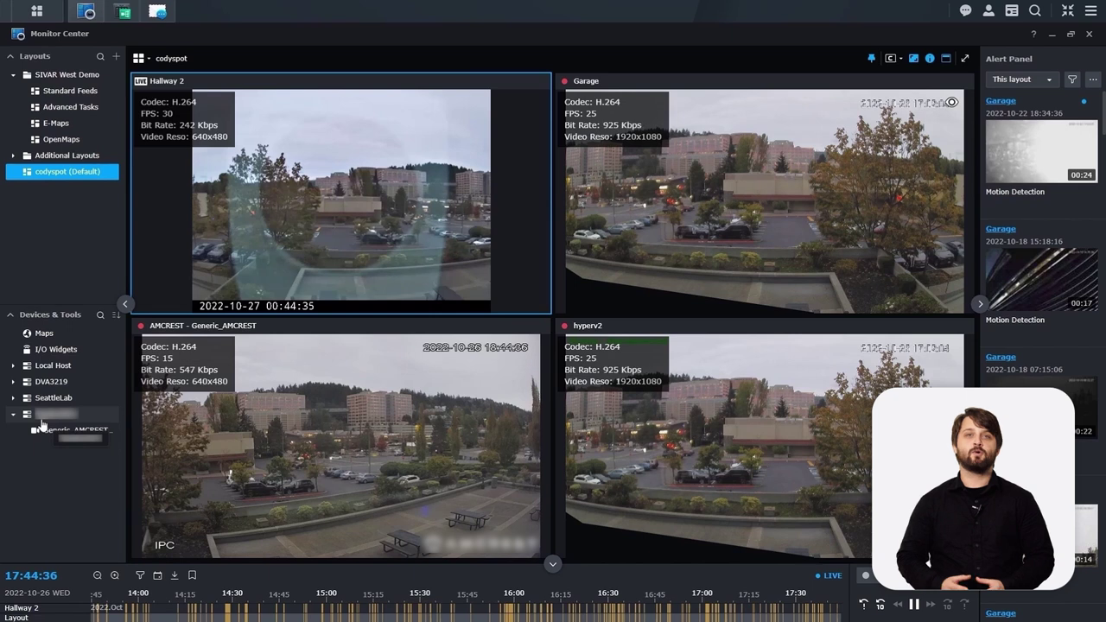
mouse_move(47, 439)
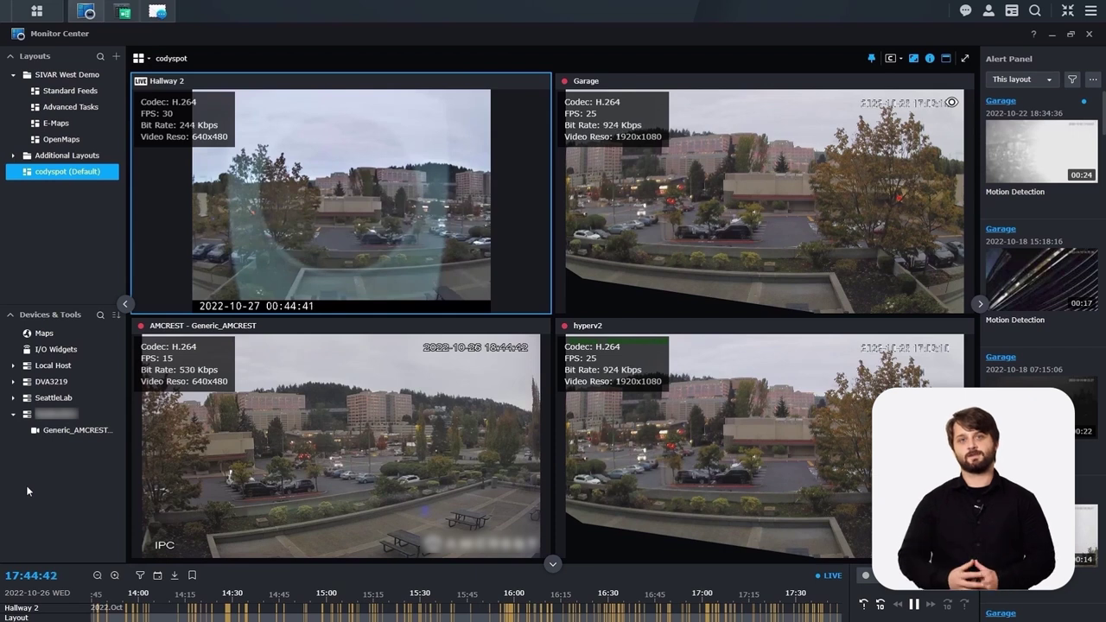
mouse_move(132, 92)
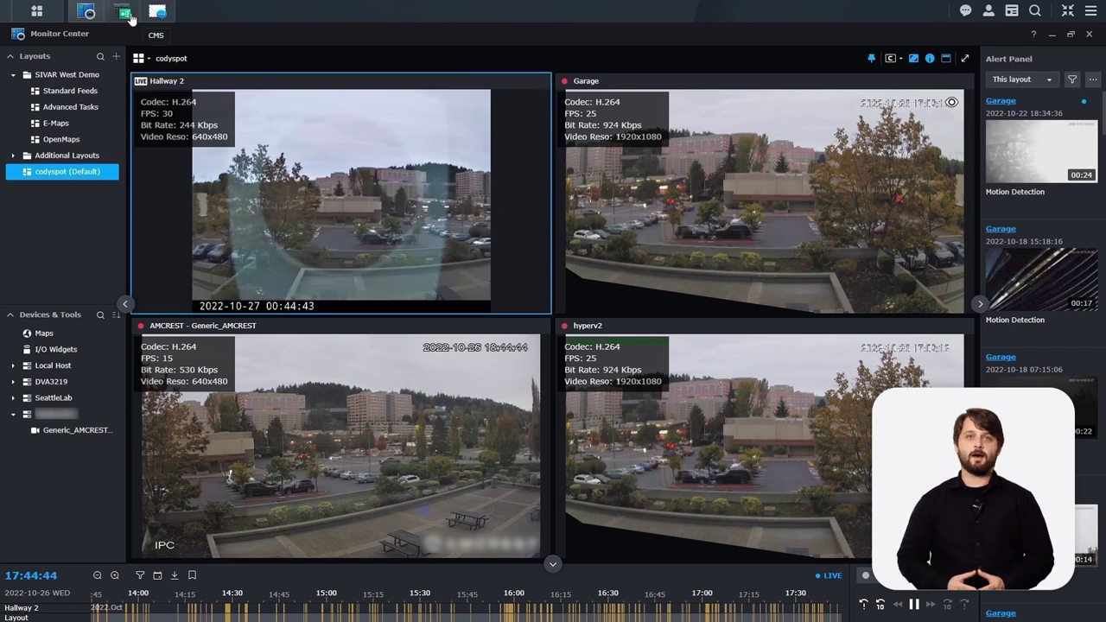
click(126, 13)
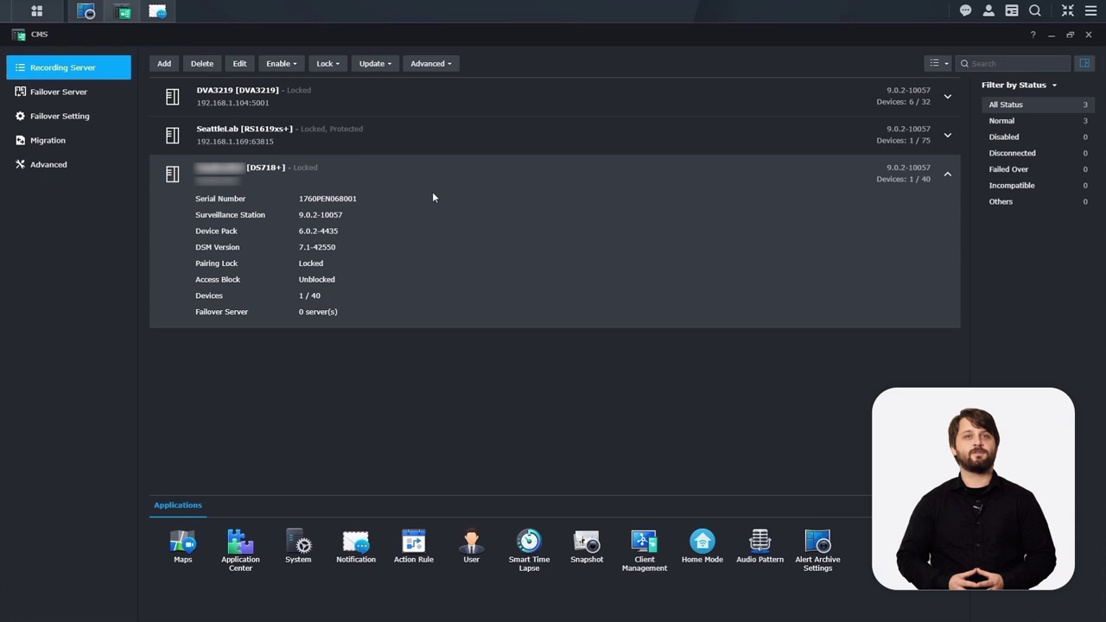
- Collapse the DS718+ details and open the Notification settings on the Email page
click(947, 179)
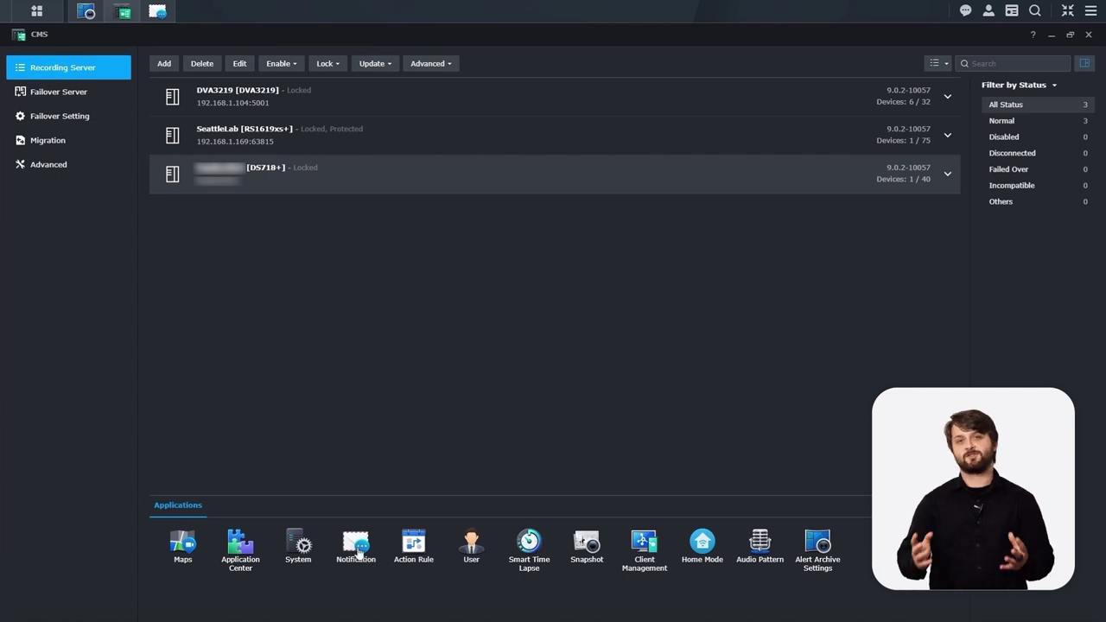
click(357, 544)
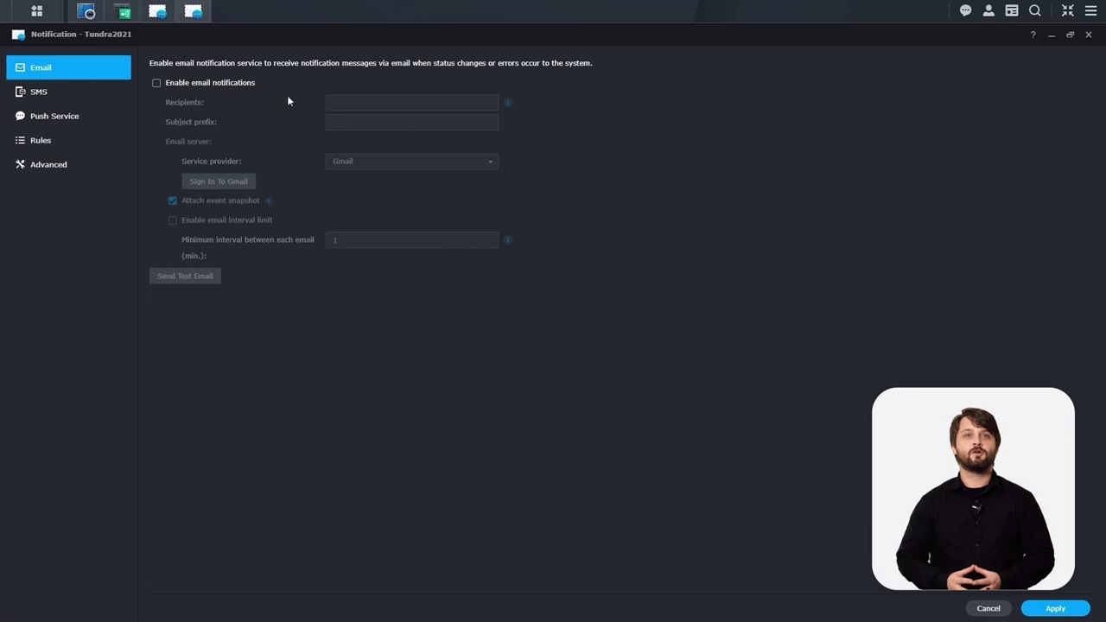
- Tick Enable email notifications on the Email page
click(249, 82)
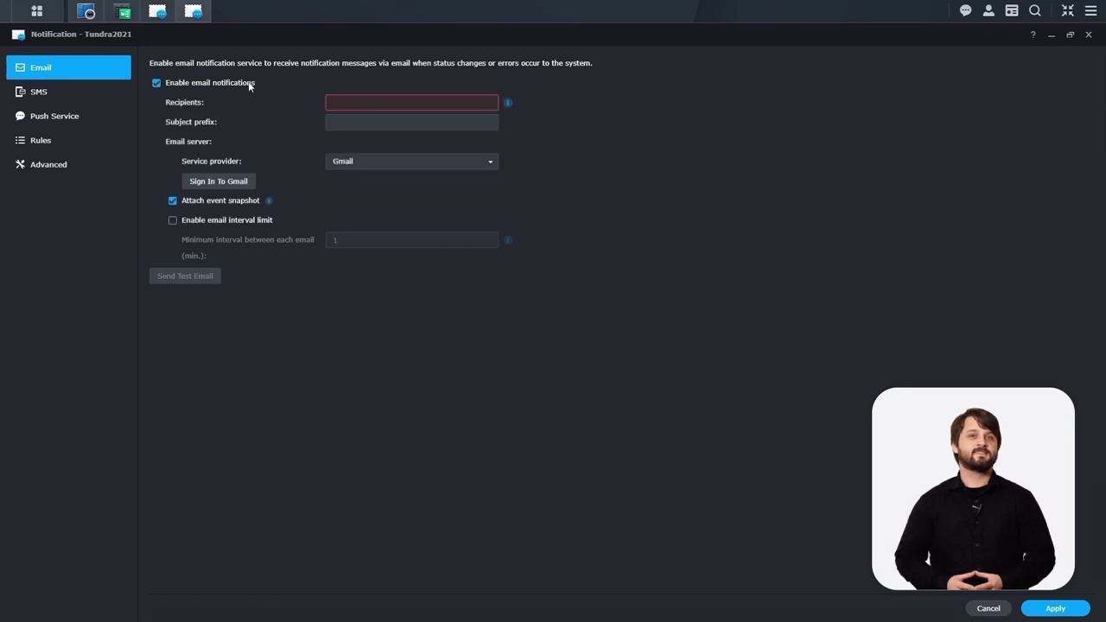